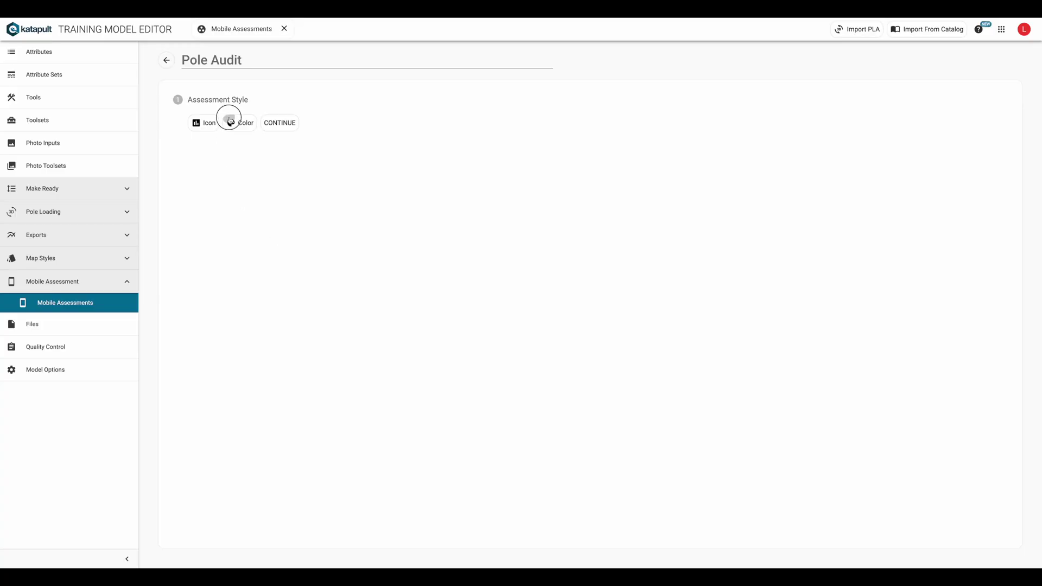
Color the Pole Audit assessment bright green and restrict it to existing poles only
left_click(655, 296)
left_click(630, 208)
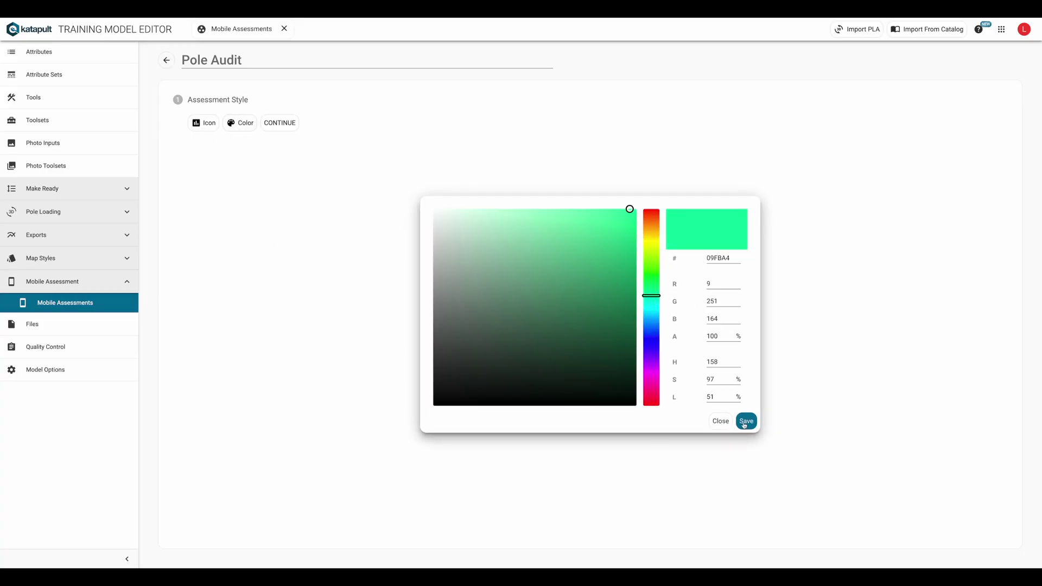
left_click(746, 422)
left_click(274, 123)
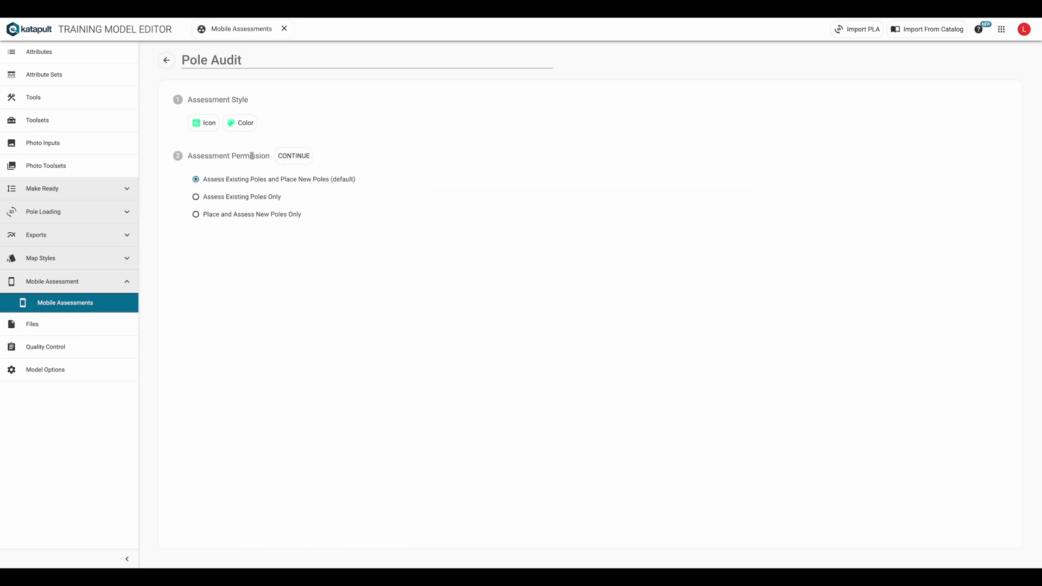
left_click(236, 199)
left_click(286, 156)
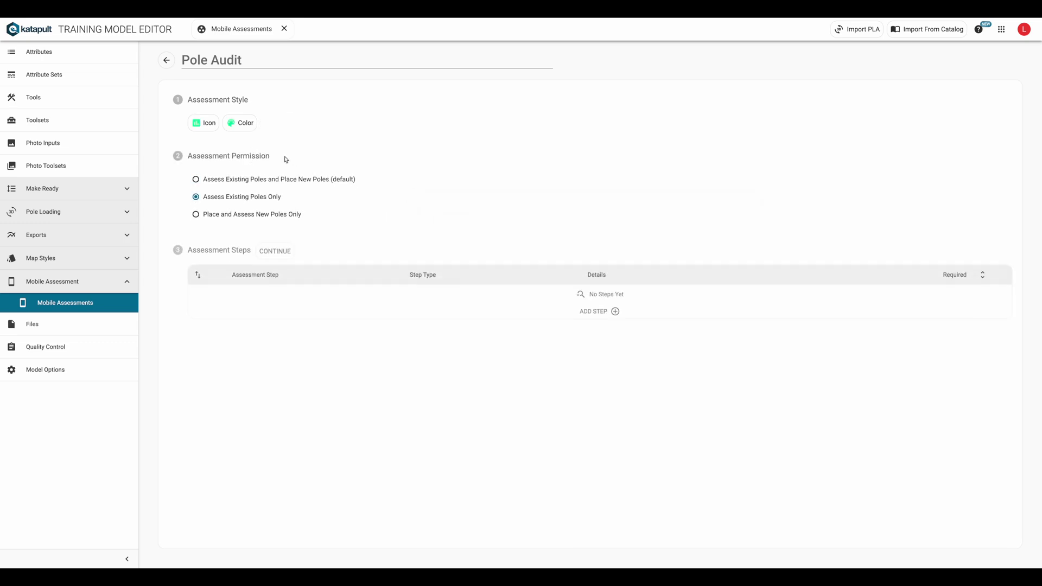
Add a first step titled 'Set' with step type Set Attribute
left_click(586, 309)
left_click(345, 288)
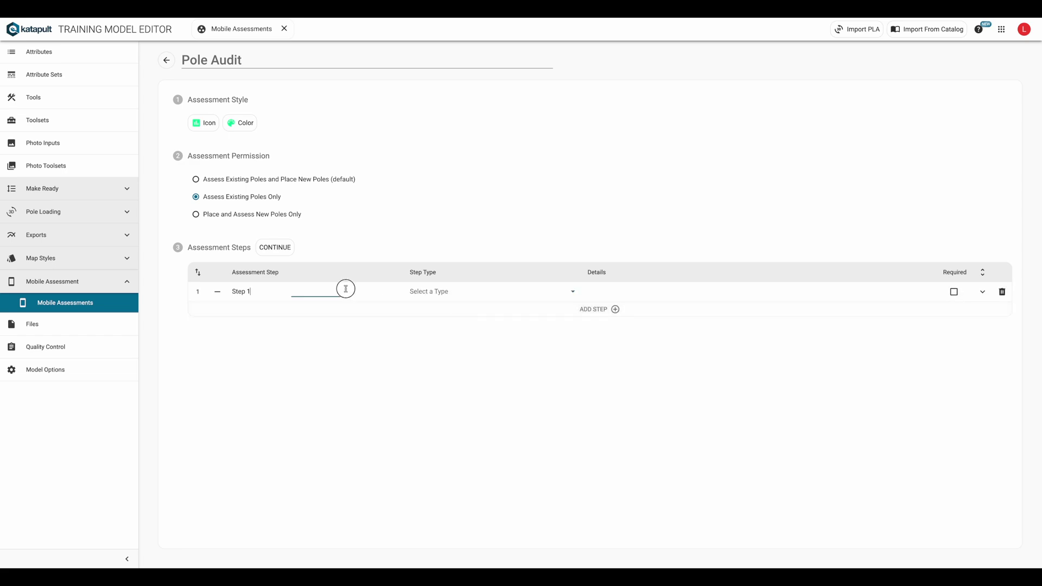
type("Set Pol")
left_click(428, 292)
left_click(434, 307)
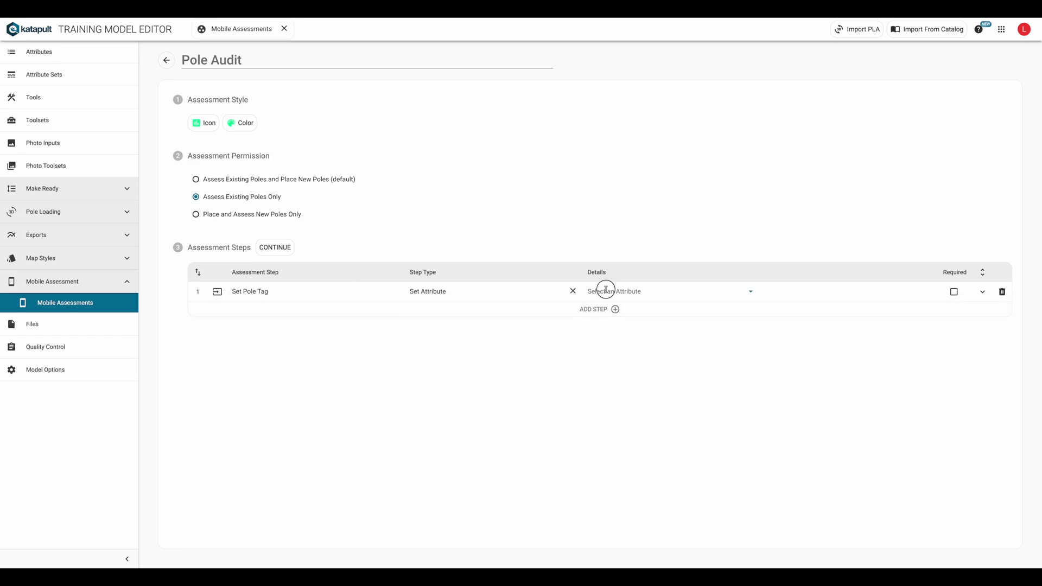
left_click(603, 292)
Choose Pole Tag as the step attribute, switch to Office Power Tools, and pick Power Company
type("pole")
left_click(606, 389)
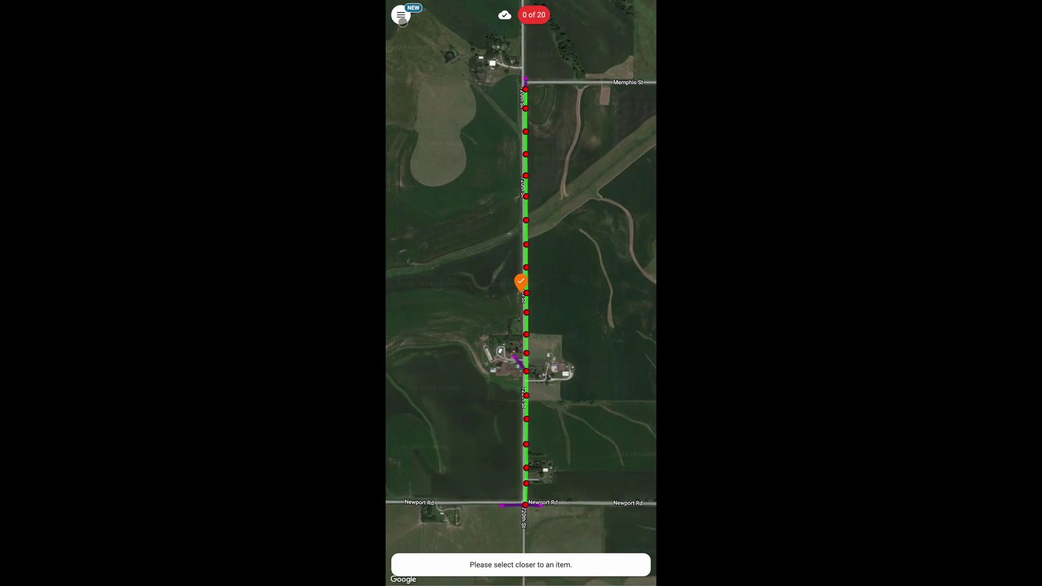
left_click(402, 17)
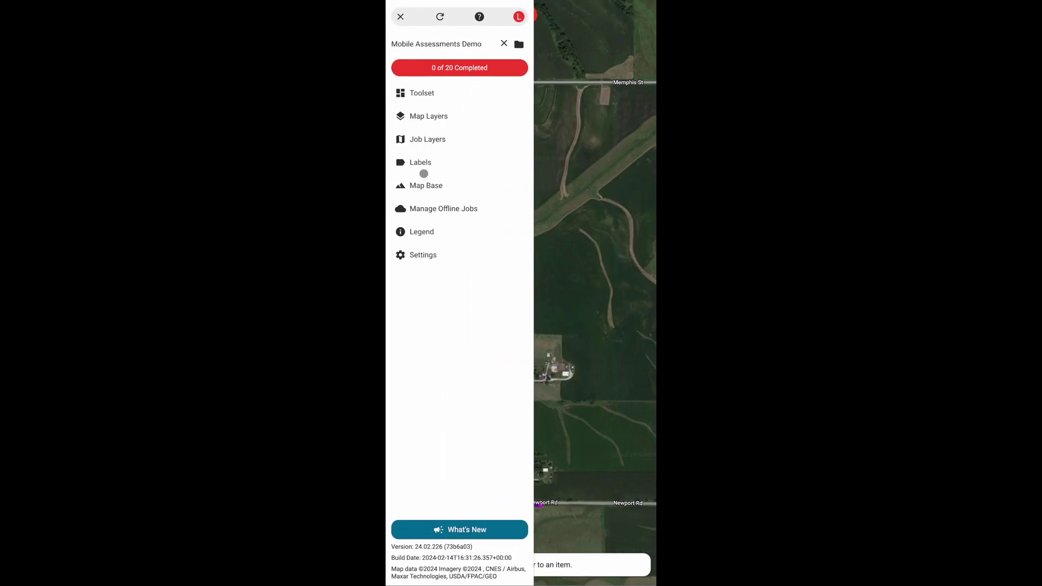
left_click(417, 101)
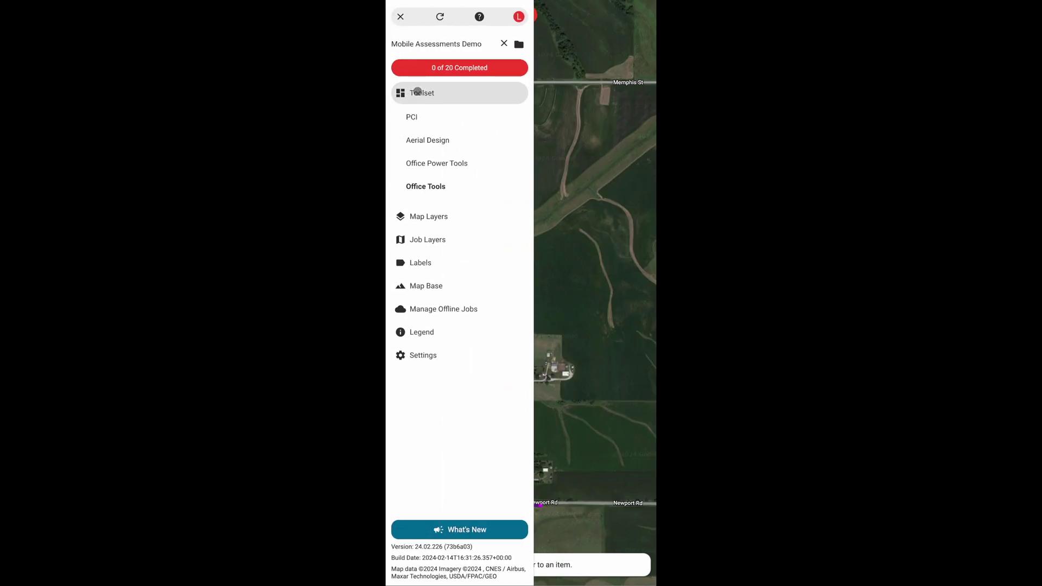
left_click(426, 163)
left_click(611, 172)
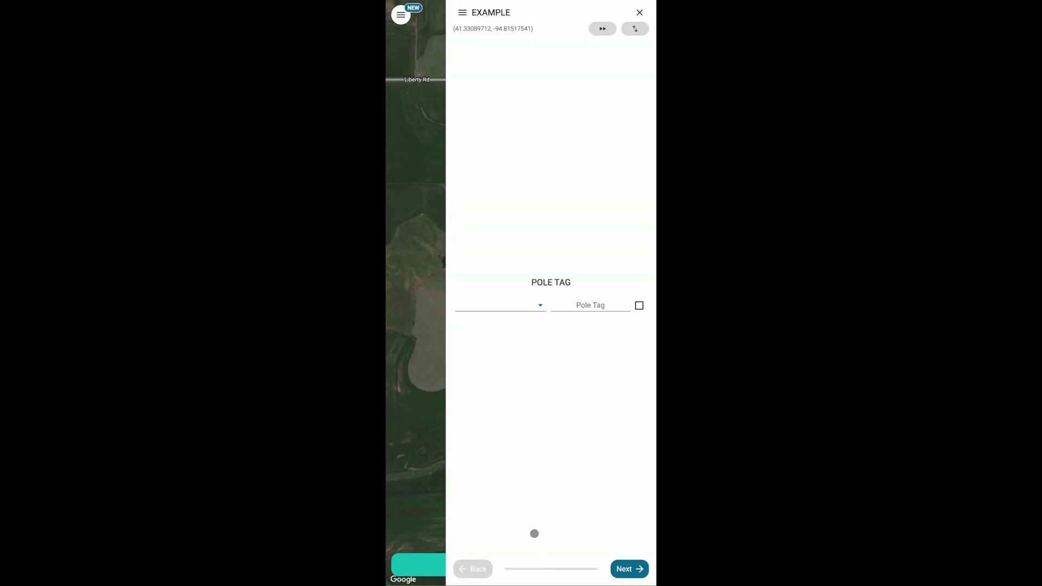
left_click(509, 310)
left_click(477, 45)
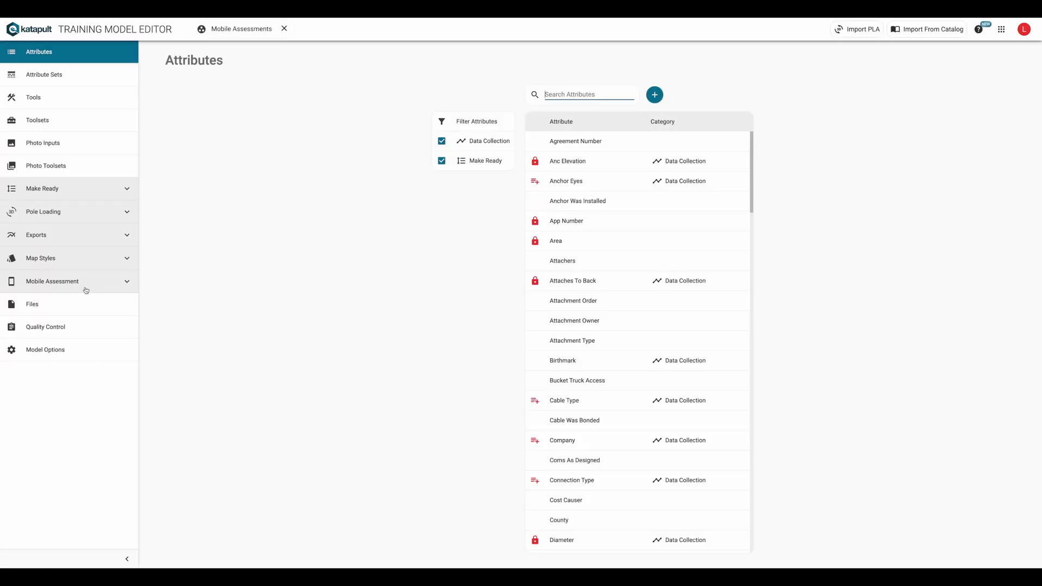
Create a new mobile assessment named 'Demo Mobile Assessment'
left_click(80, 303)
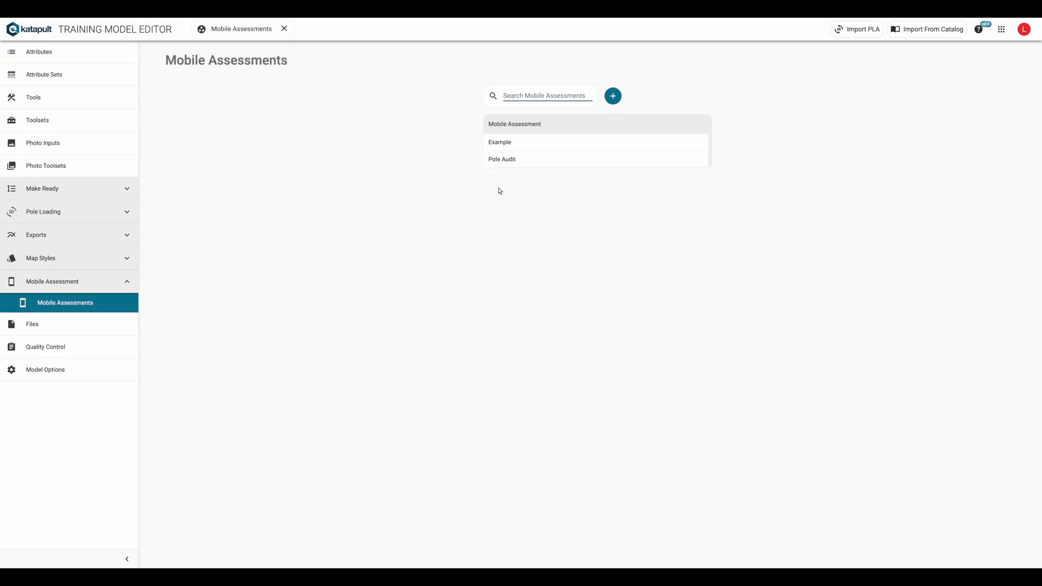
left_click(610, 101)
type("Demo")
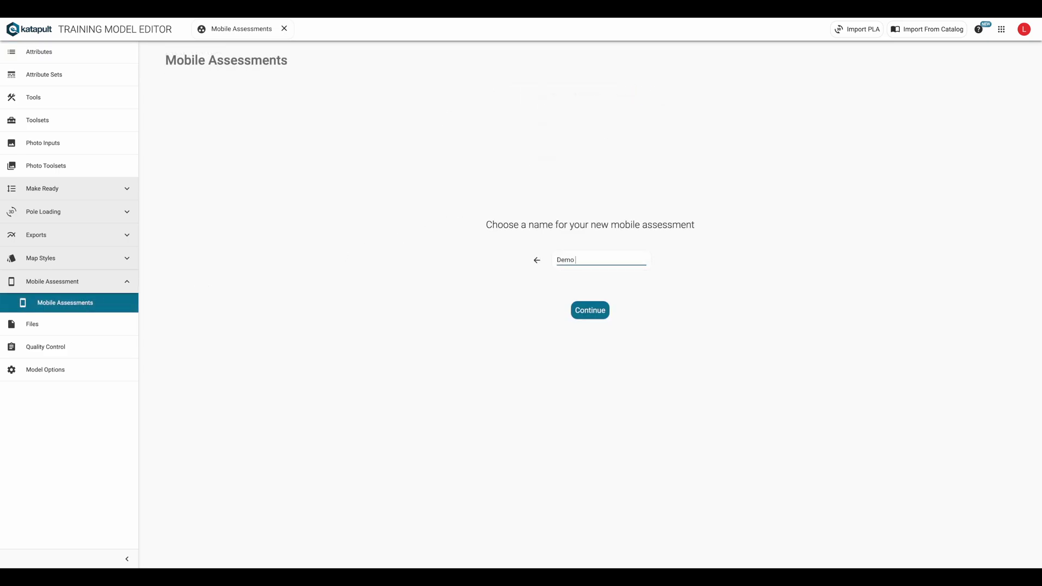
type(" Mobile Assessment")
key("Return")
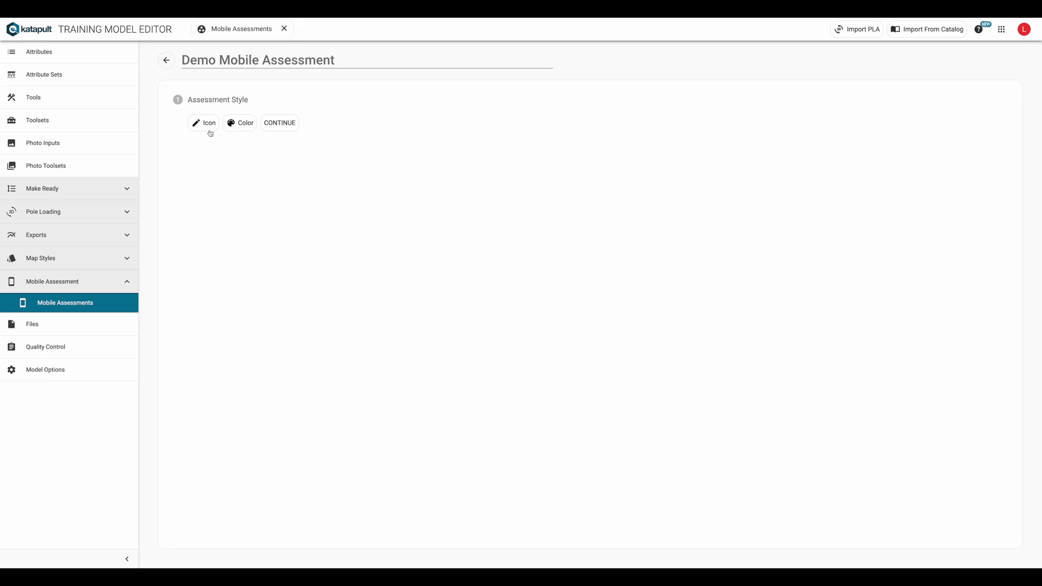
Give it a check-circle icon and bright green colour, keeping the default permission
left_click(210, 132)
left_click(446, 192)
left_click(232, 124)
left_click(651, 279)
left_click(634, 232)
left_click(747, 422)
left_click(280, 122)
left_click(282, 157)
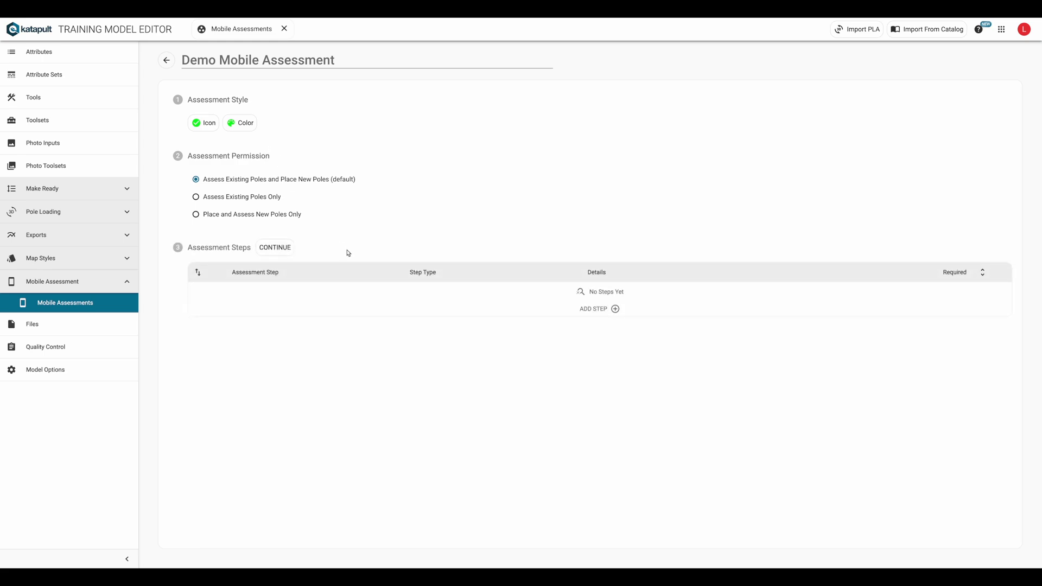
Add step 1 'Set Pole Tag' as a Set Attribute step using the Pole Tag attribute
left_click(614, 311)
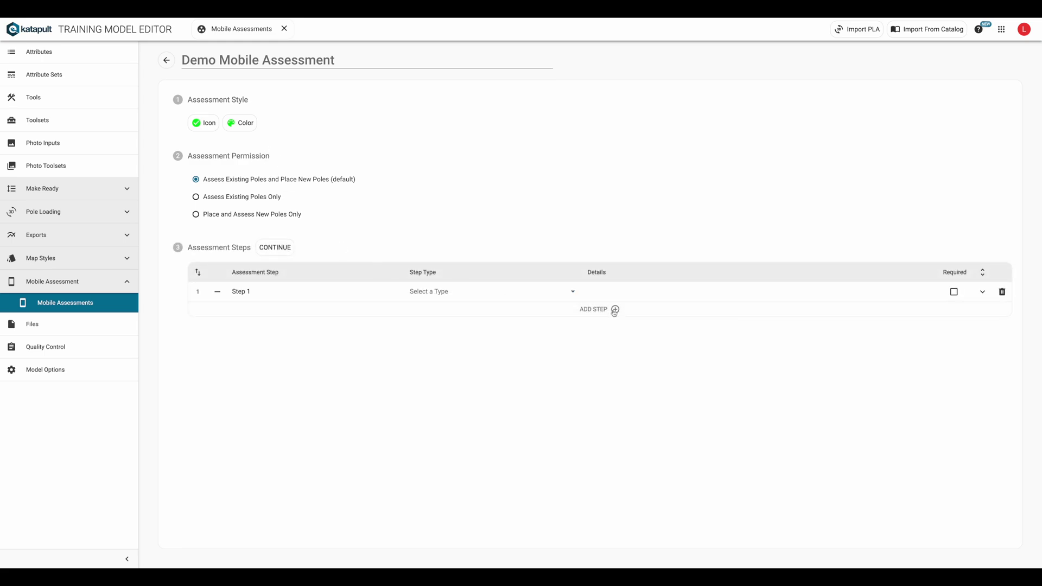
left_click_drag(344, 290, 216, 289)
type("S")
left_click(475, 294)
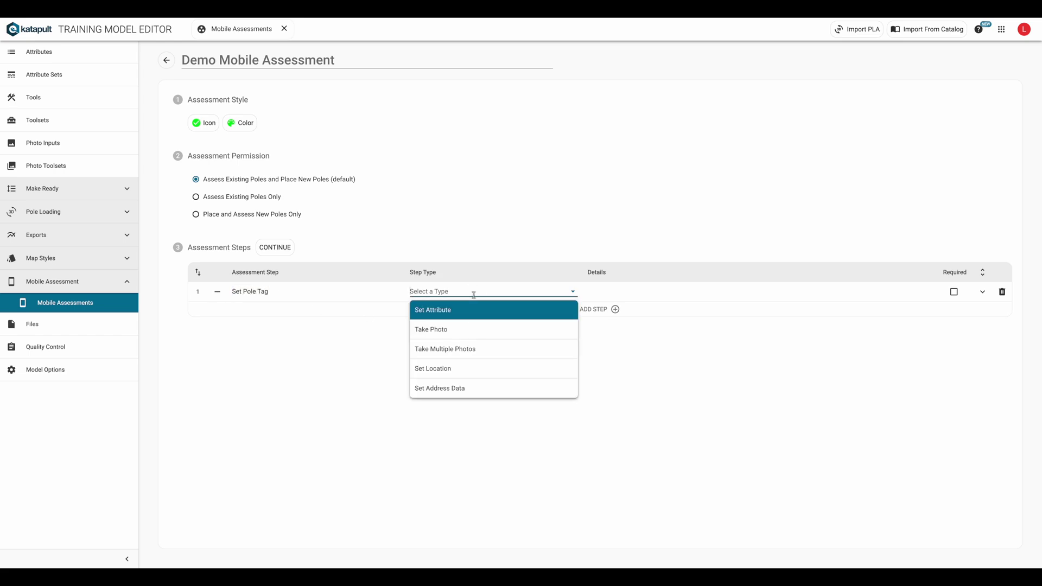
left_click(476, 309)
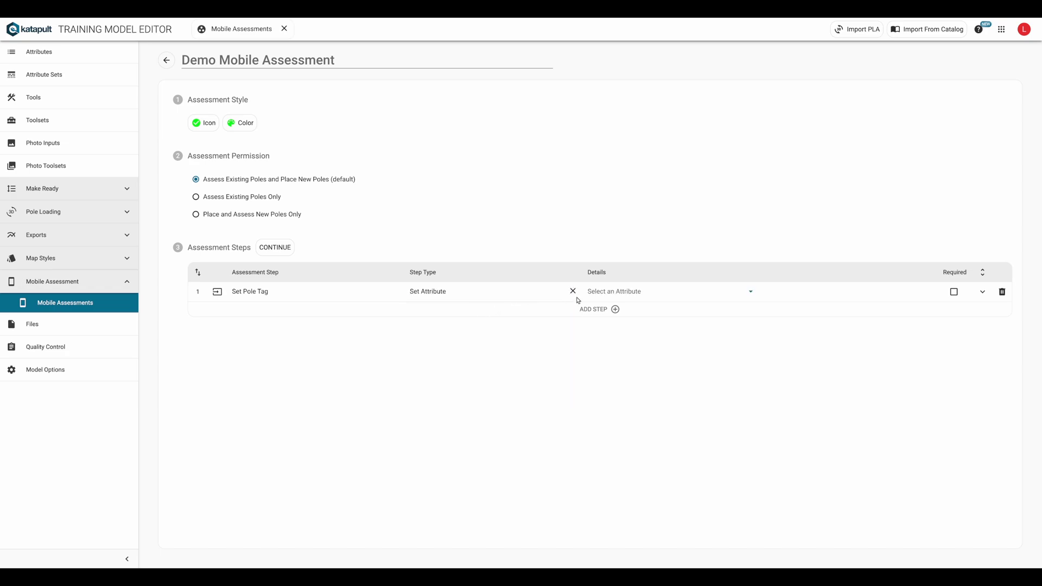
left_click(600, 291)
type("pole")
key("Return")
Add step 2 'Take Hallway Shot' as a Take Photo step with Hallway detail
left_click(615, 309)
left_click(242, 311)
type("Take pPllw")
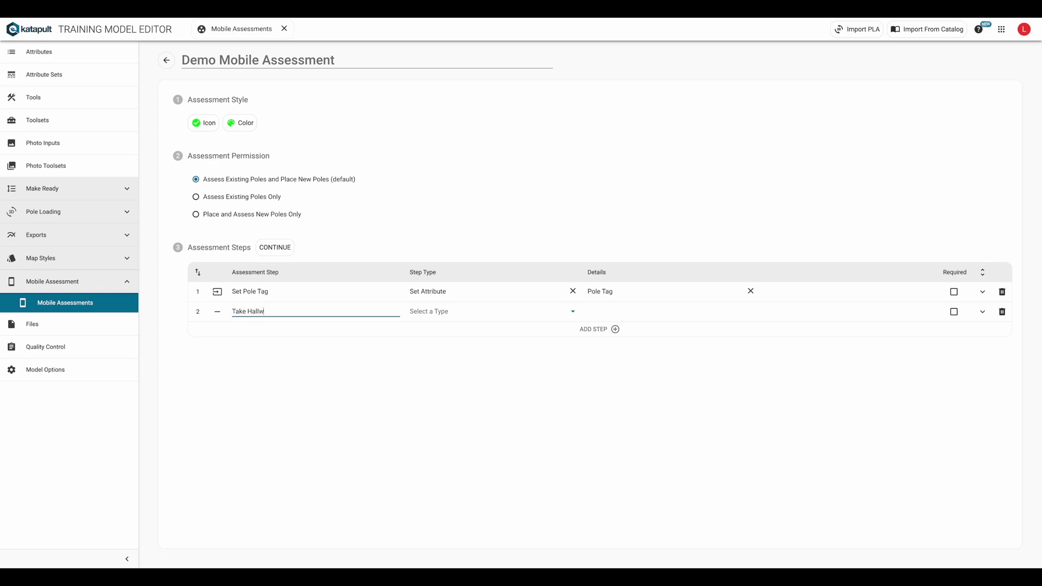
type("ay So")
left_click(426, 310)
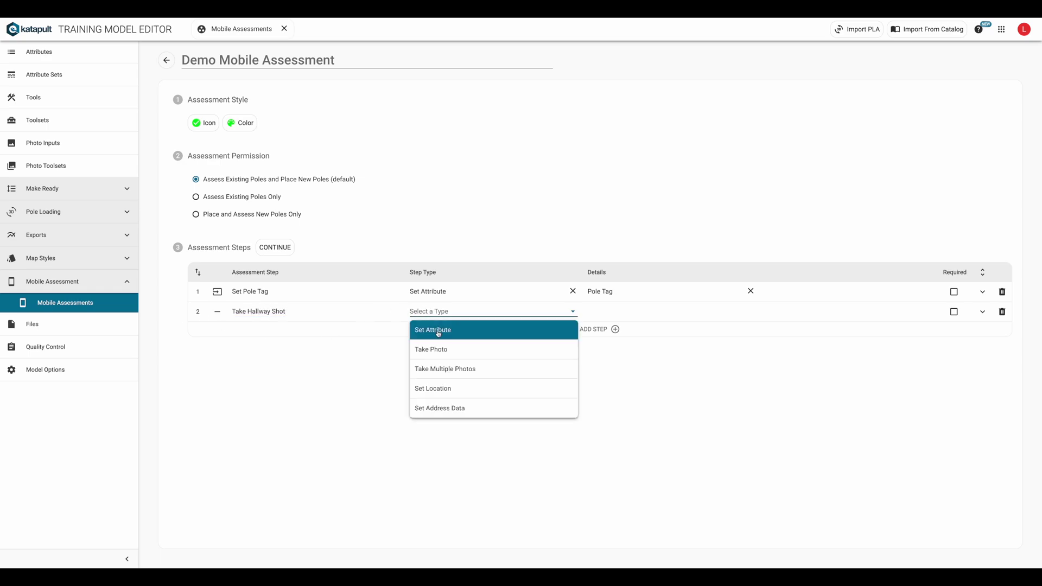
left_click(438, 349)
key("Return")
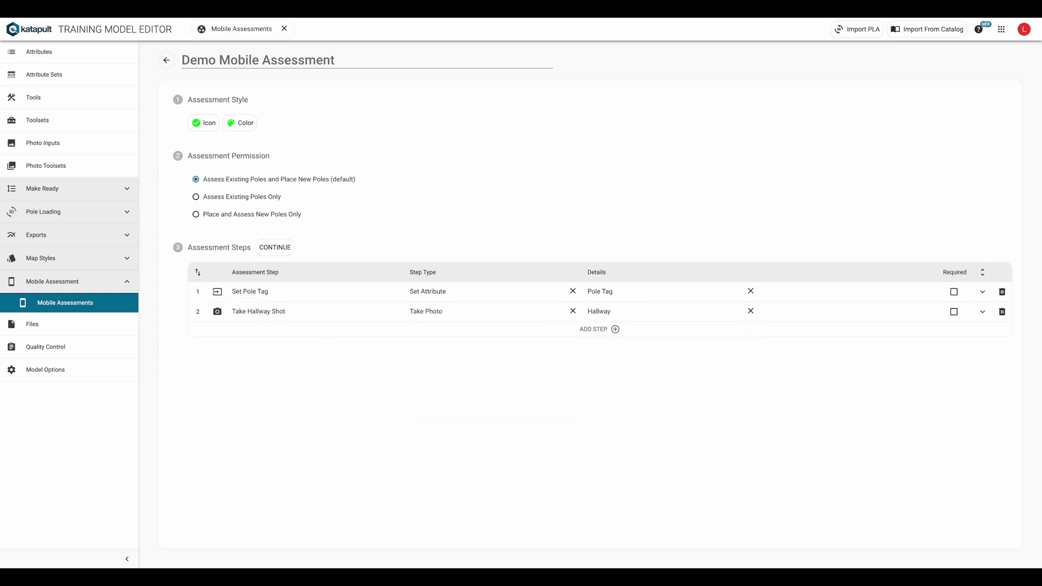
Add step 3, a Take Multiple Photos step titled 'Take Equipment, Pole Tag, and Cable ID Photo'
left_click(602, 333)
left_click(431, 331)
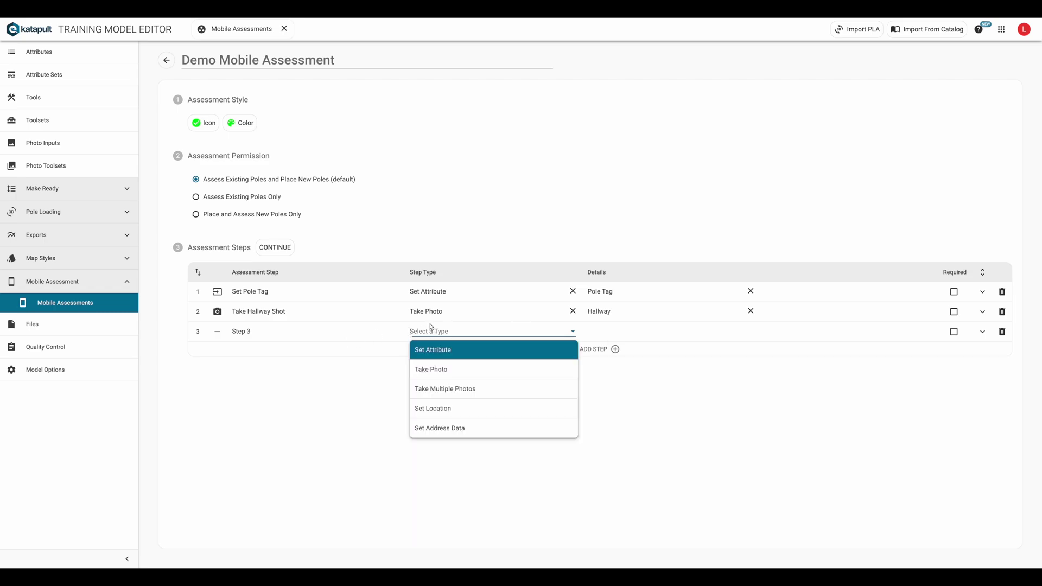
left_click(450, 389)
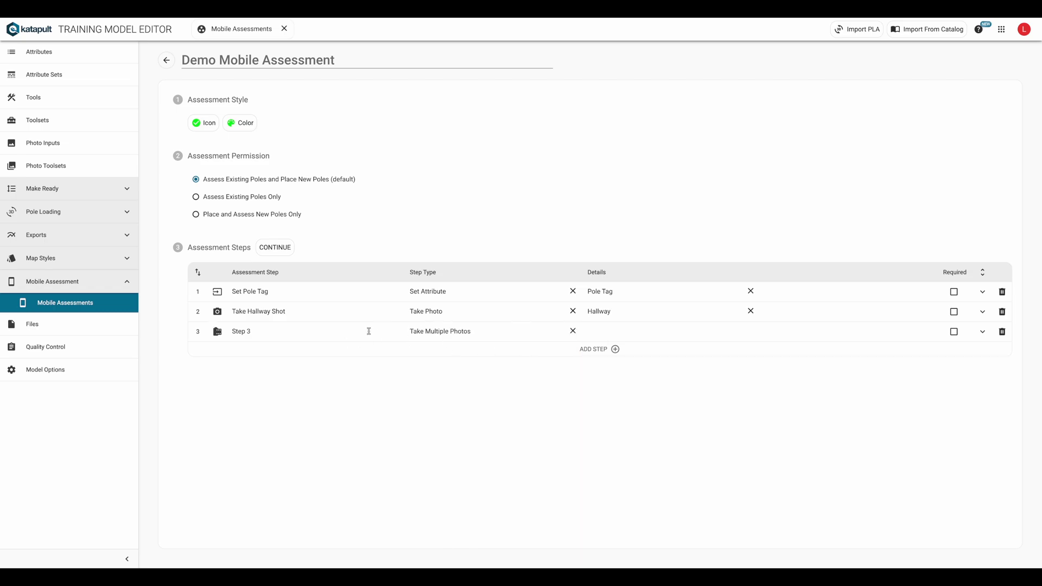
left_click(303, 330)
type("Take Equipment, Pole Tag, and Cable ID Photos")
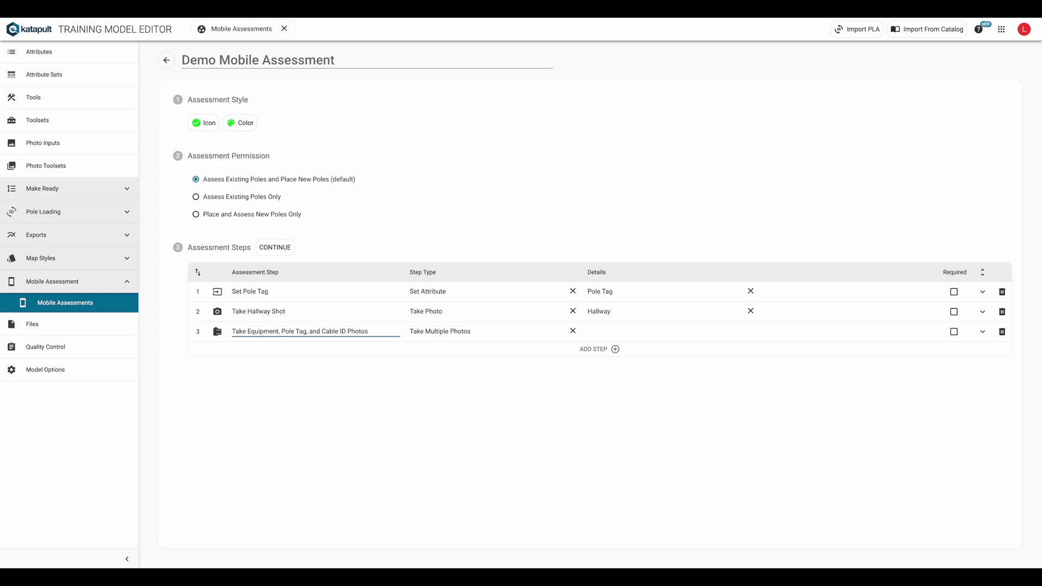
Add step 4 as a Set Location step titled 'Verify Location'
left_click(602, 349)
left_click(449, 352)
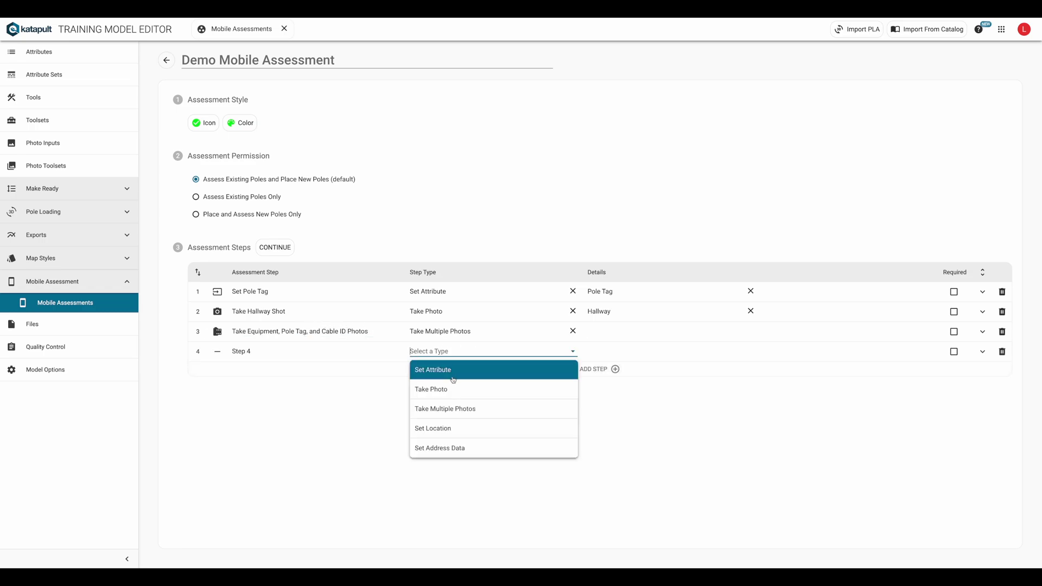
left_click(456, 424)
left_click(317, 349)
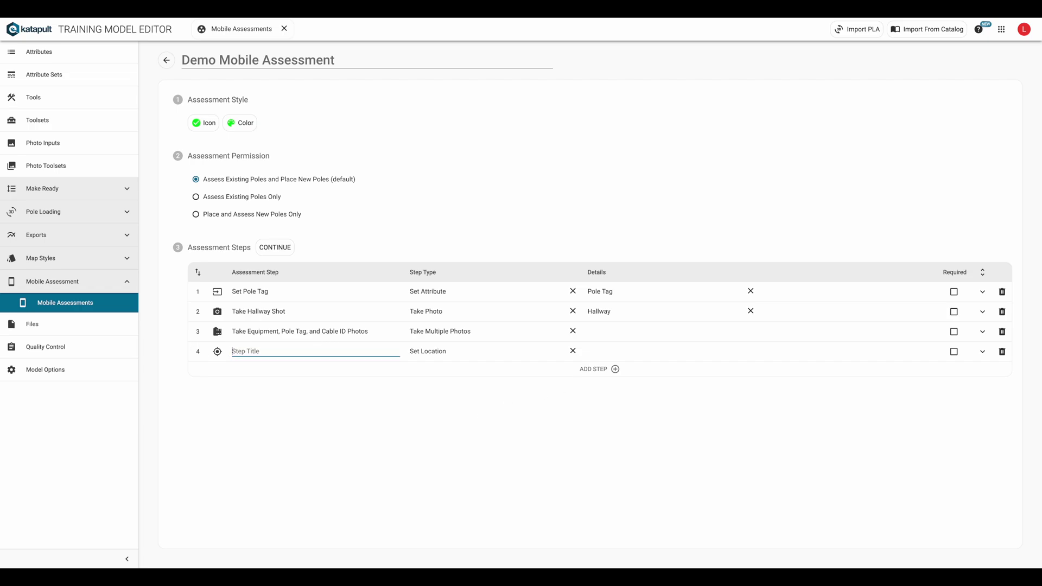
type("Verify Location")
key("Return")
Make step 5 a Set Address Data step titled 'Set Address Data'
left_click(344, 375)
type("Set Address Data")
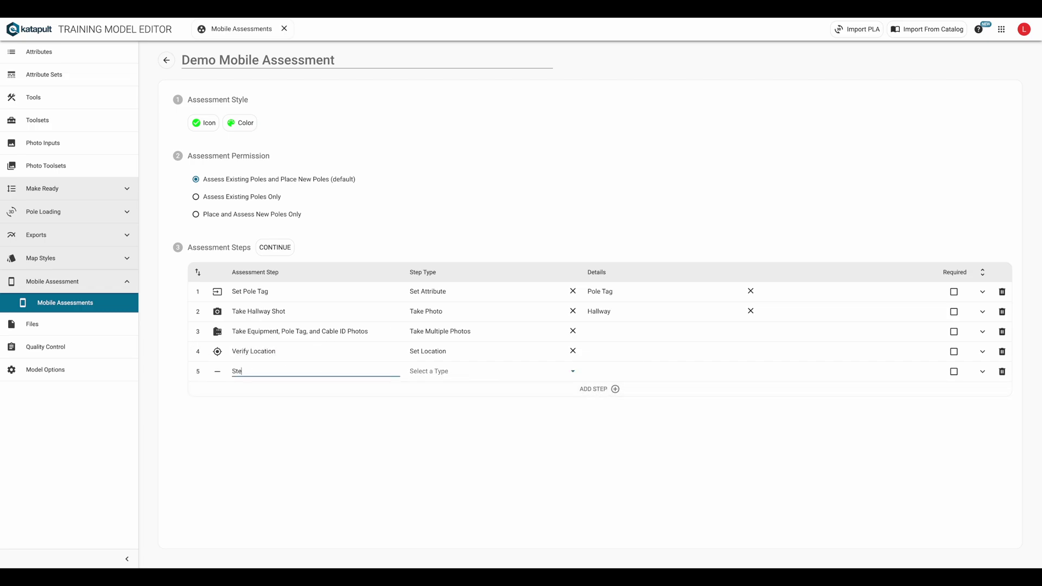
left_click(439, 377)
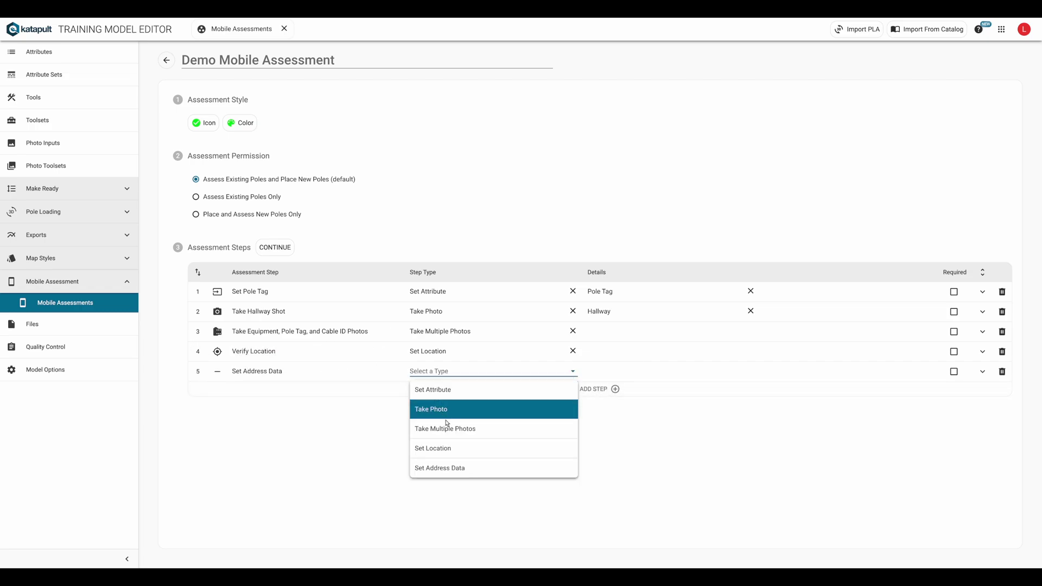
left_click(450, 466)
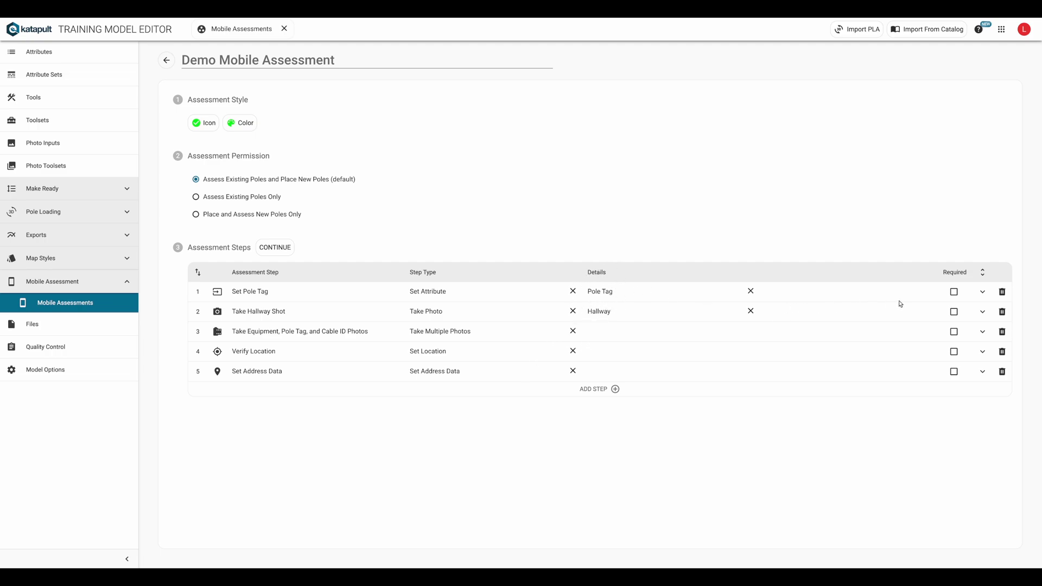
Set step 1's attribute to Pole Tag and keep Hallway as step 2's photo attribute
left_click(612, 293)
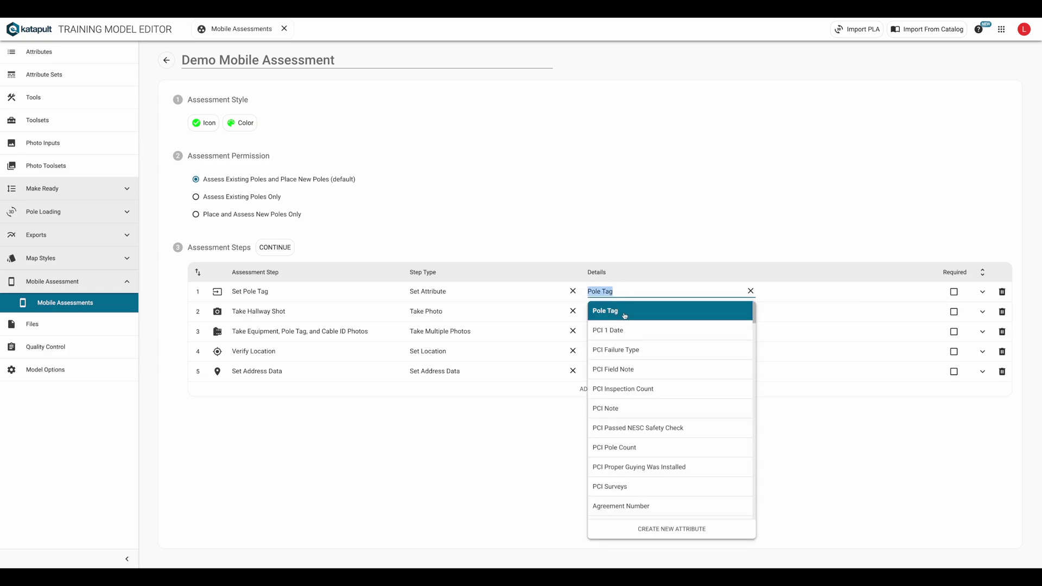
left_click(831, 337)
left_click(648, 311)
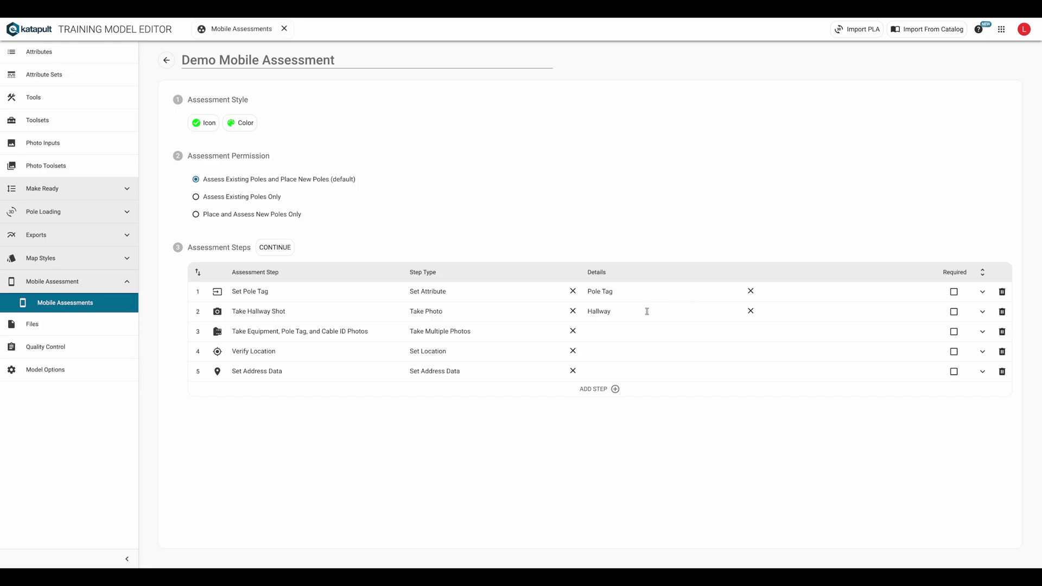
left_click(647, 311)
scroll(689, 410, "down", 2)
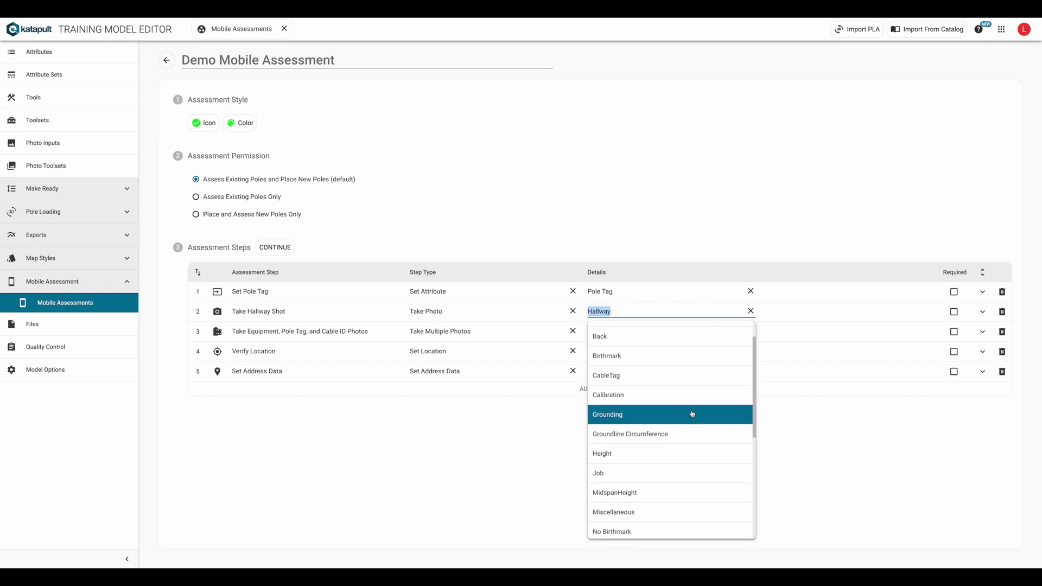
scroll(673, 391, "up", 2)
left_click(633, 340)
Inspect step 2's settings and leave step 1 not required after toggling Required
left_click(982, 312)
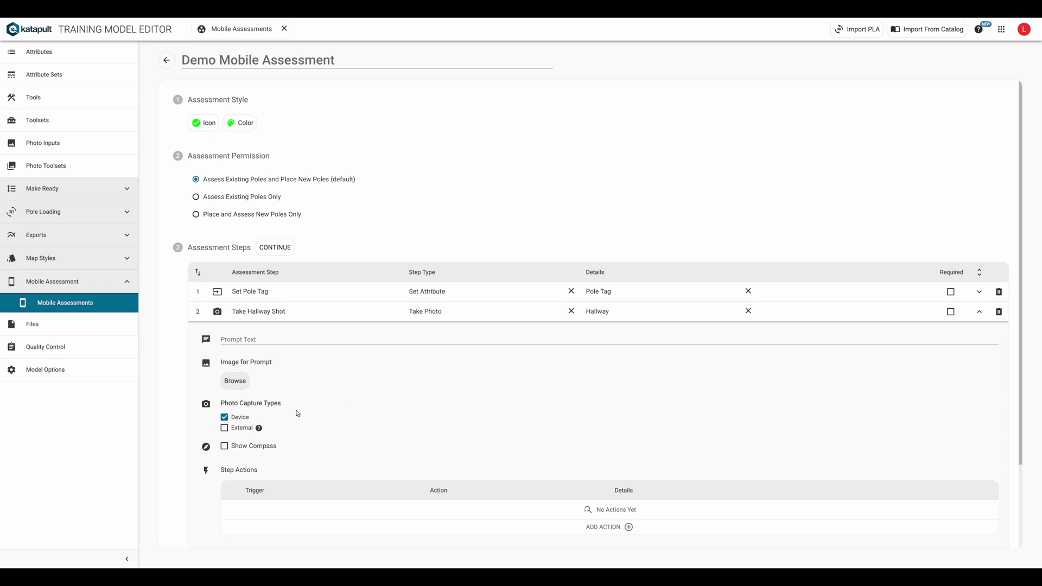
left_click(979, 311)
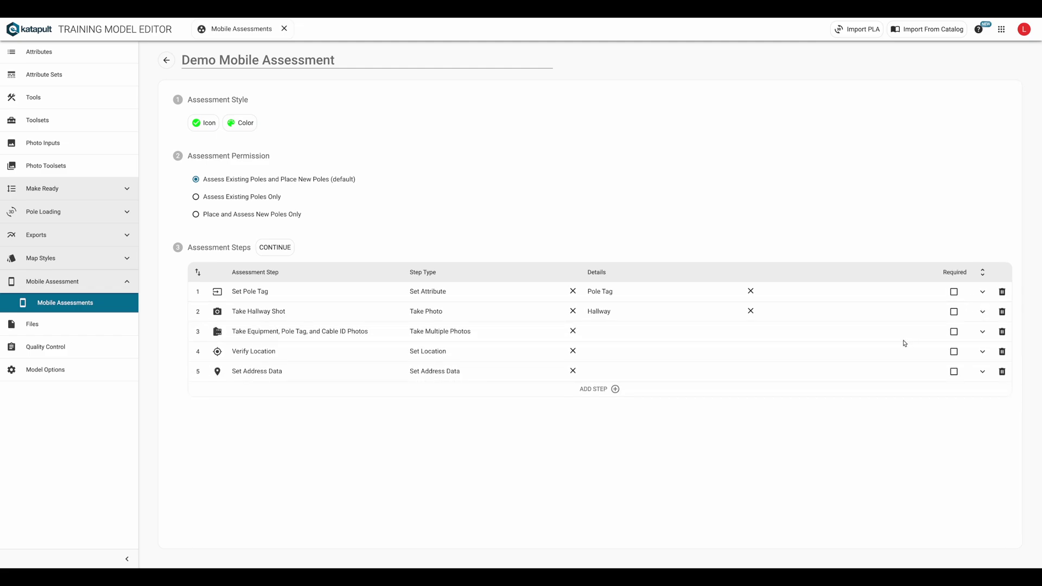
left_click(953, 295)
left_click(953, 294)
Expand the Verify Location step's settings, leaving its prompt text empty
left_click(982, 293)
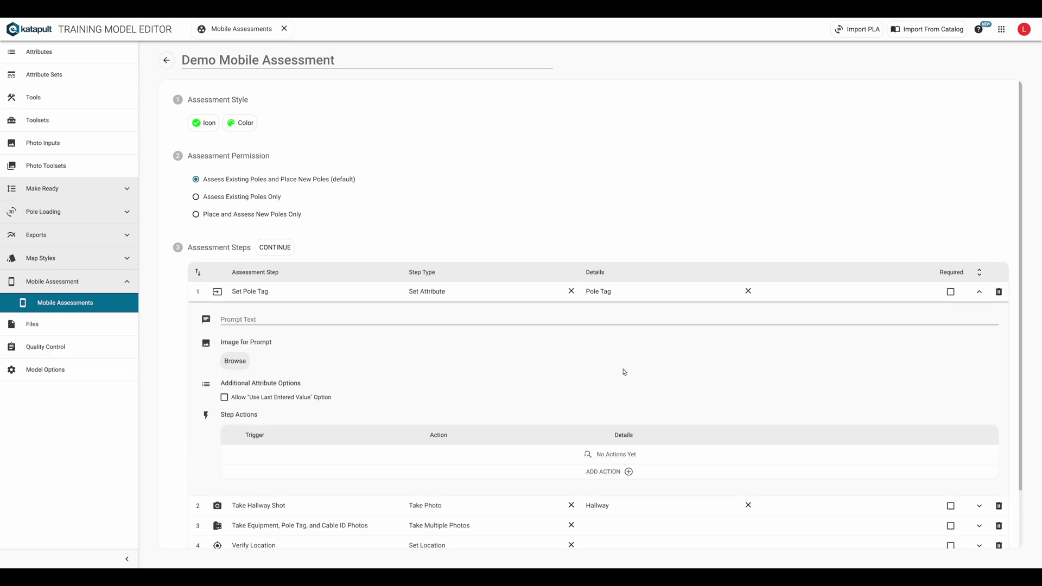
left_click(977, 294)
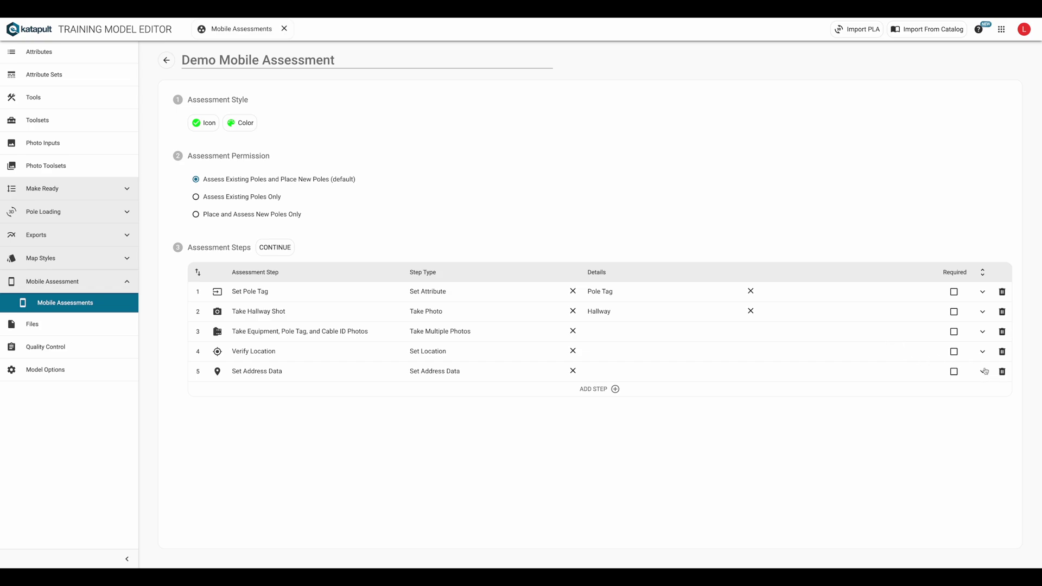
left_click(983, 352)
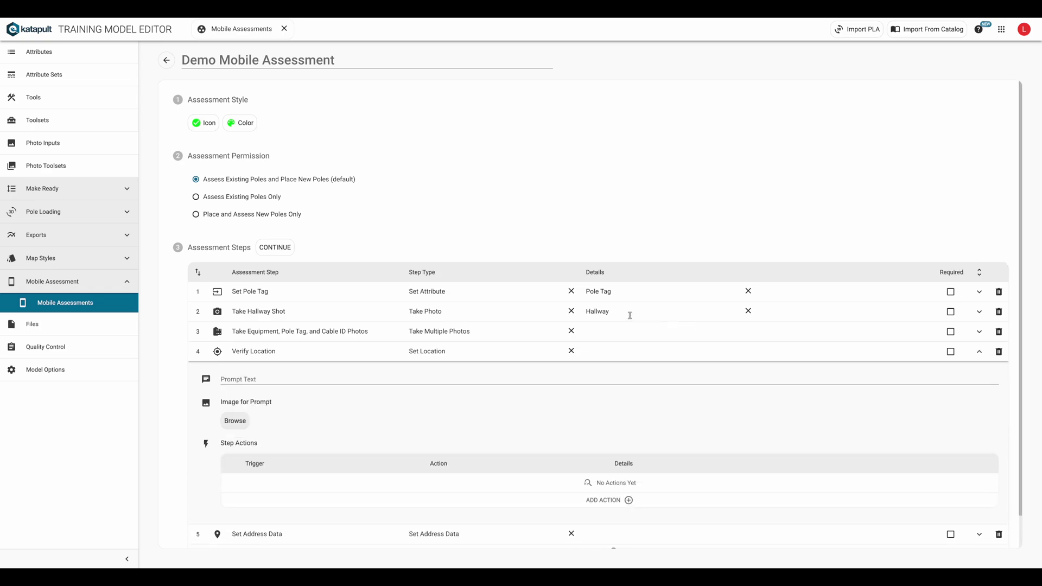
left_click(249, 379)
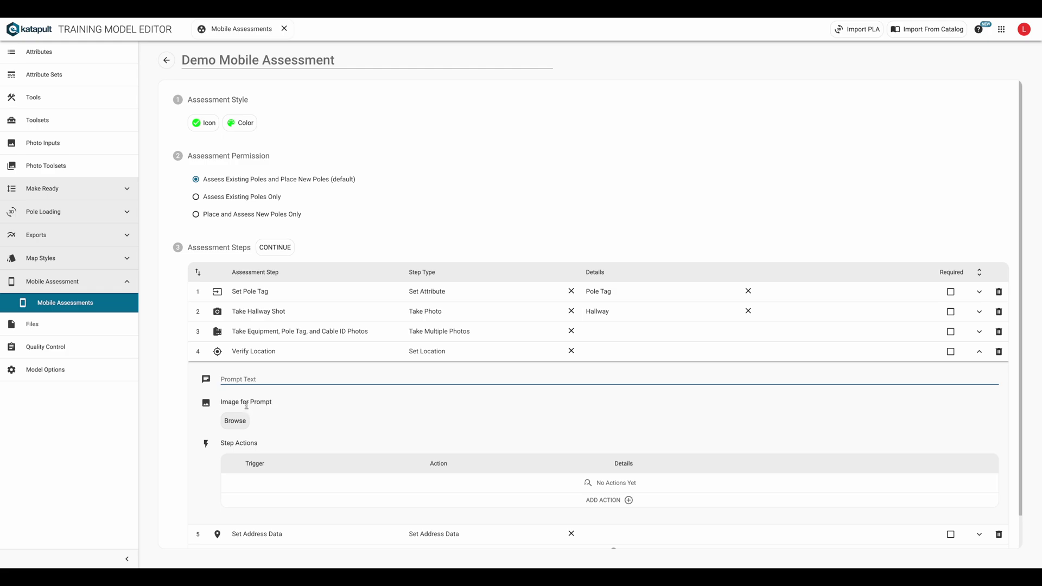
left_click(247, 409)
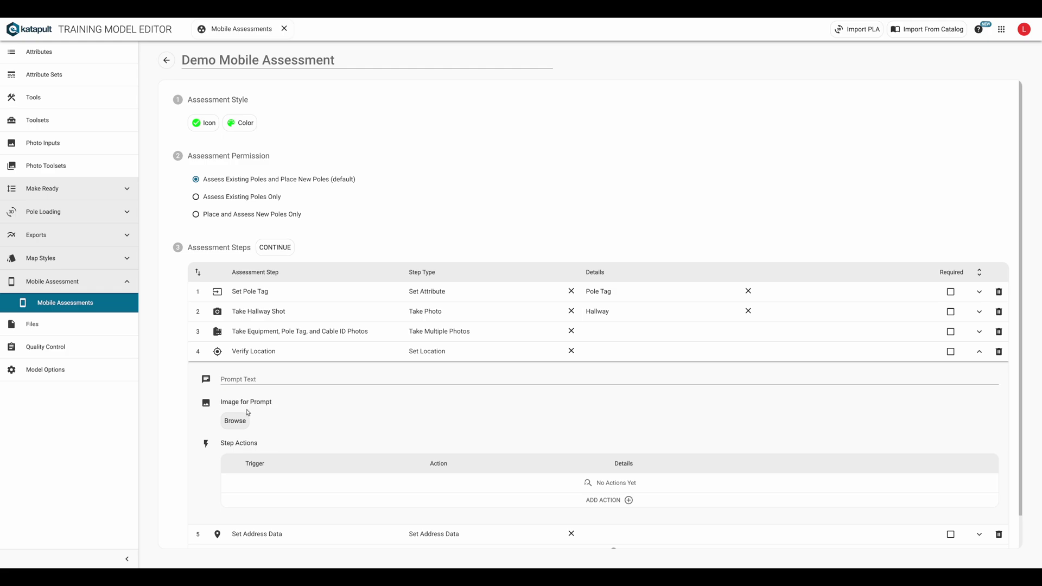
Add a step action to Verify Location triggered by Step Completed
left_click(593, 500)
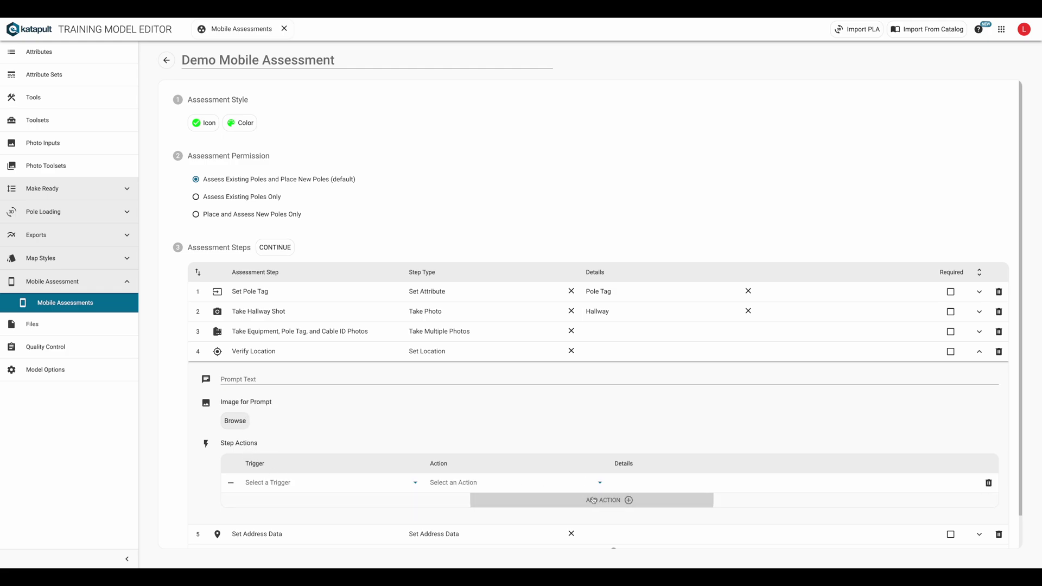
left_click(294, 481)
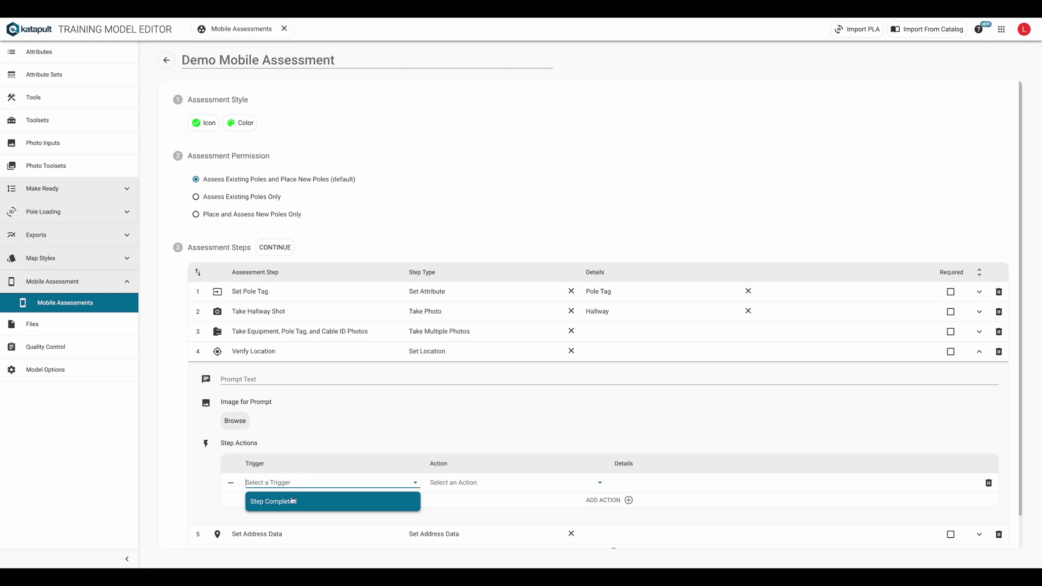
left_click(292, 502)
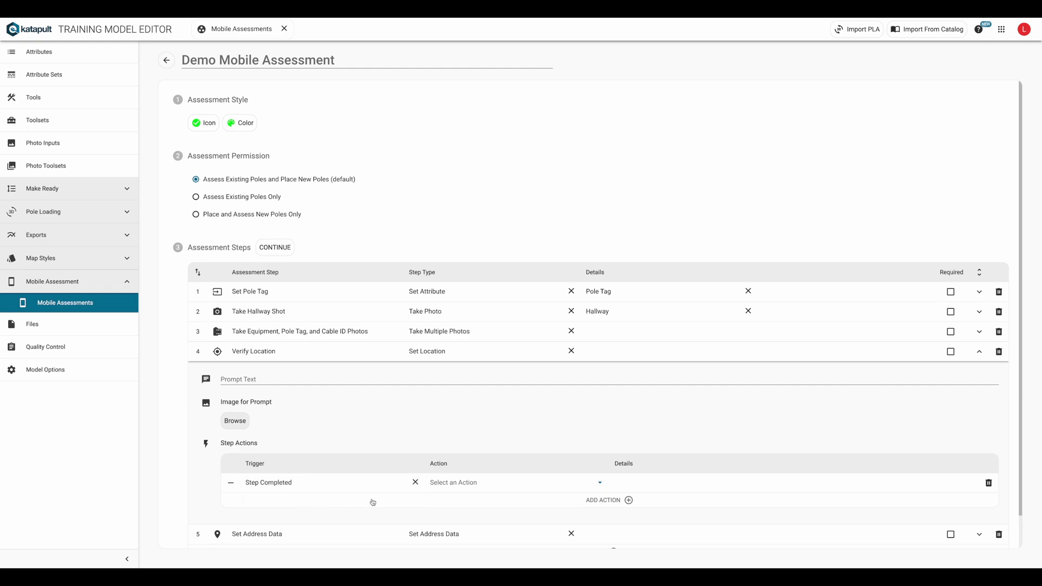
left_click(471, 485)
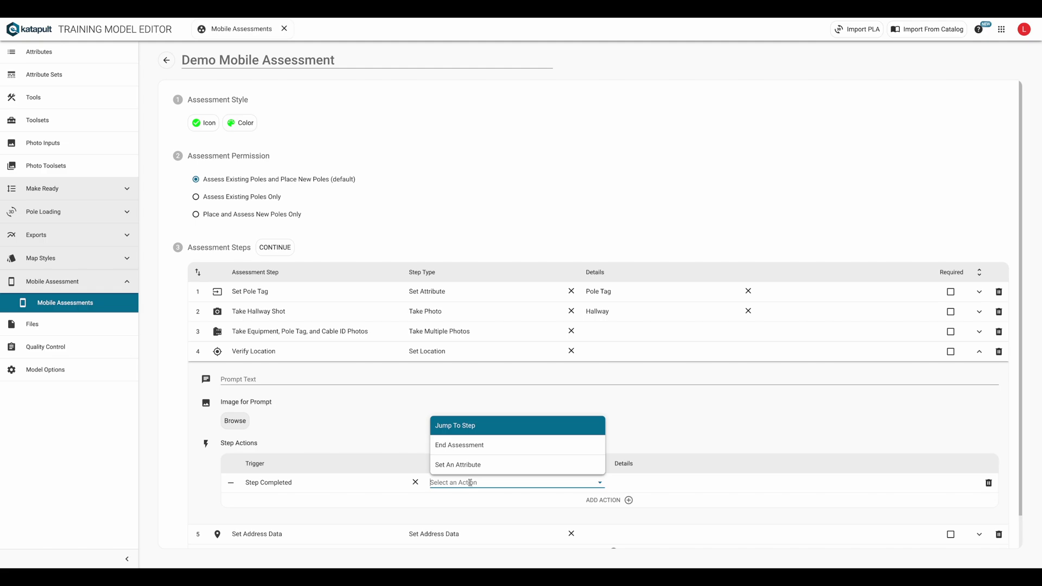
Make the action end the assessment, then start a Doublewood Assessment on the first pole
left_click(480, 454)
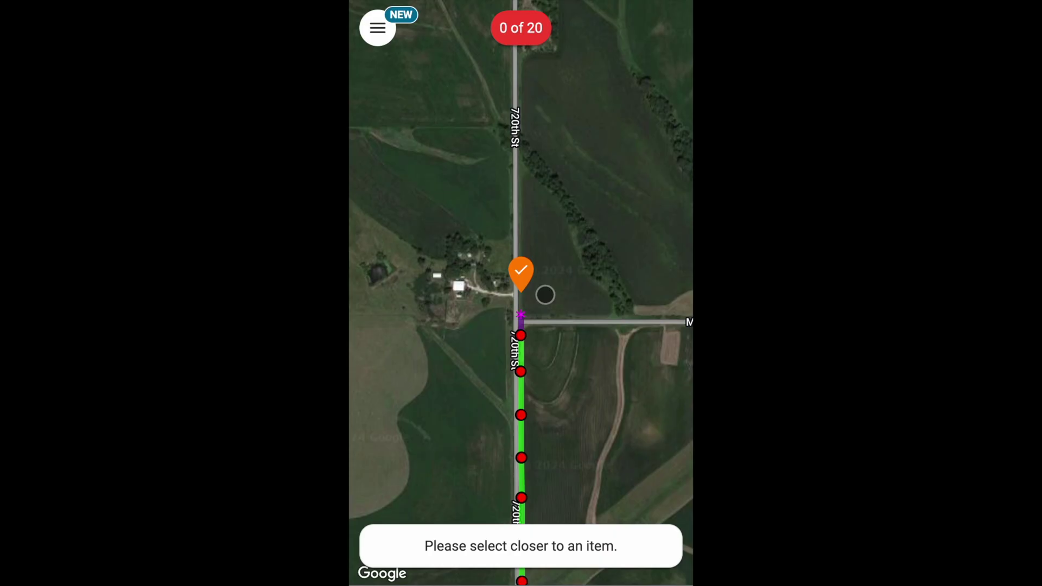
left_click(522, 277)
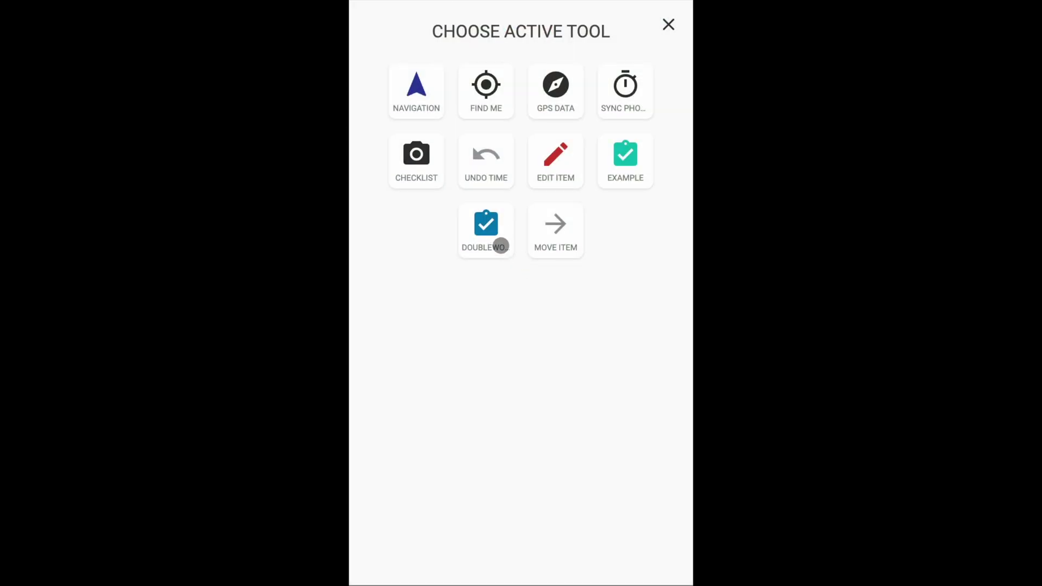
left_click(499, 244)
left_click_drag(562, 316, 569, 276)
left_click(535, 549)
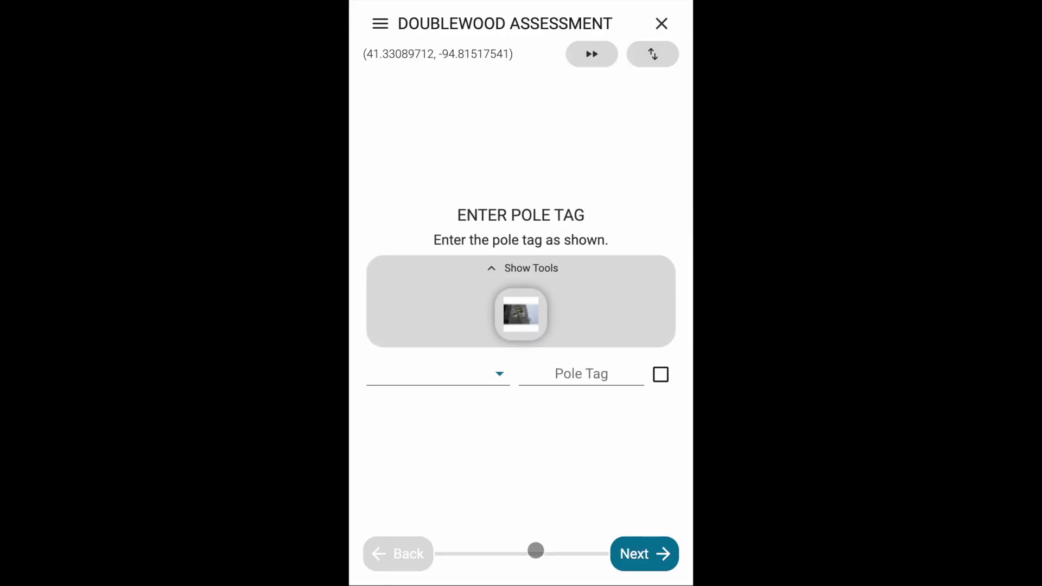
left_click(410, 373)
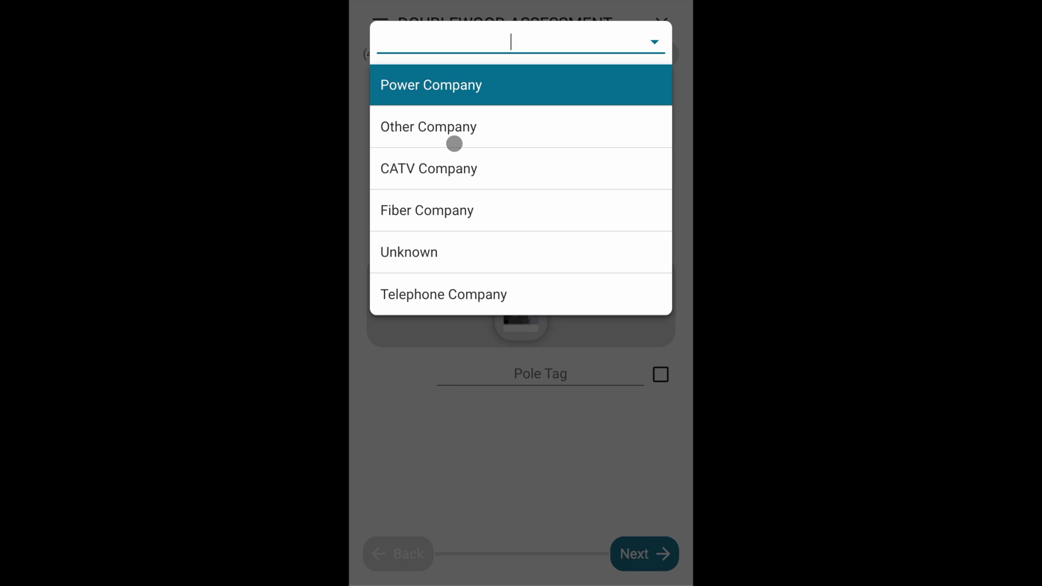
left_click(453, 100)
left_click(564, 378)
type("19")
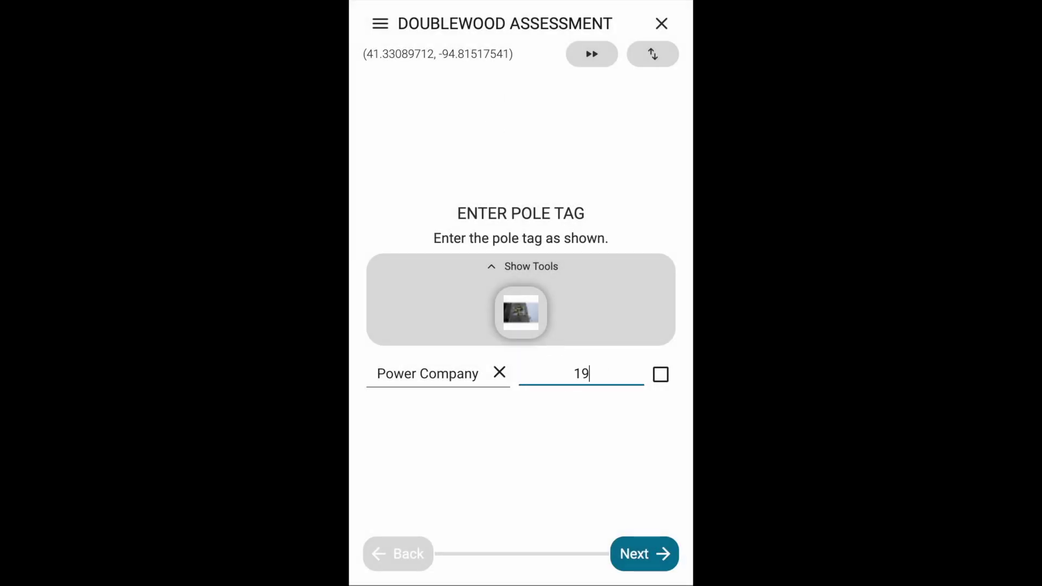
type("961*28433")
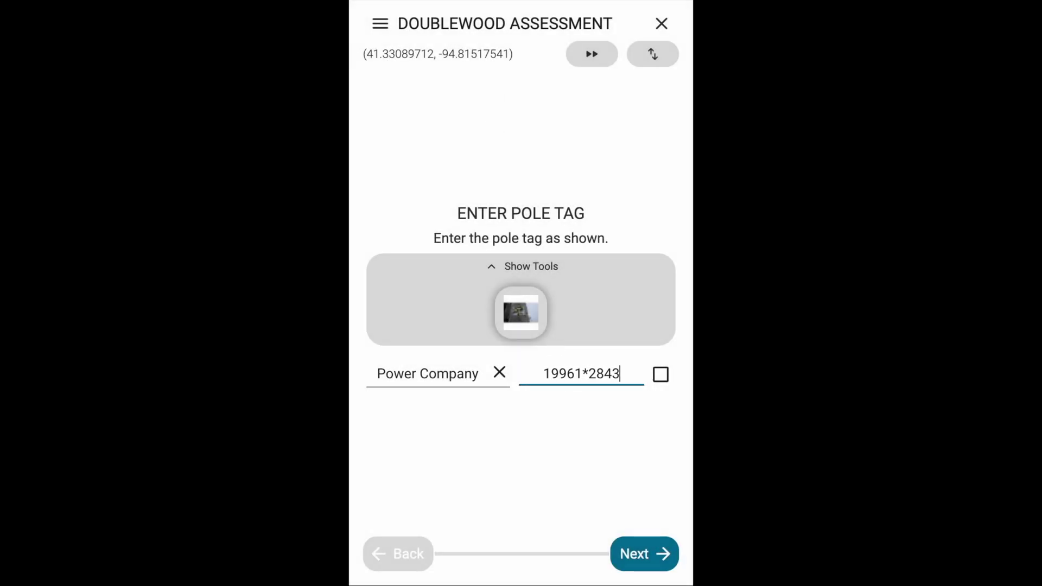
left_click(588, 372)
key("BackSpace")
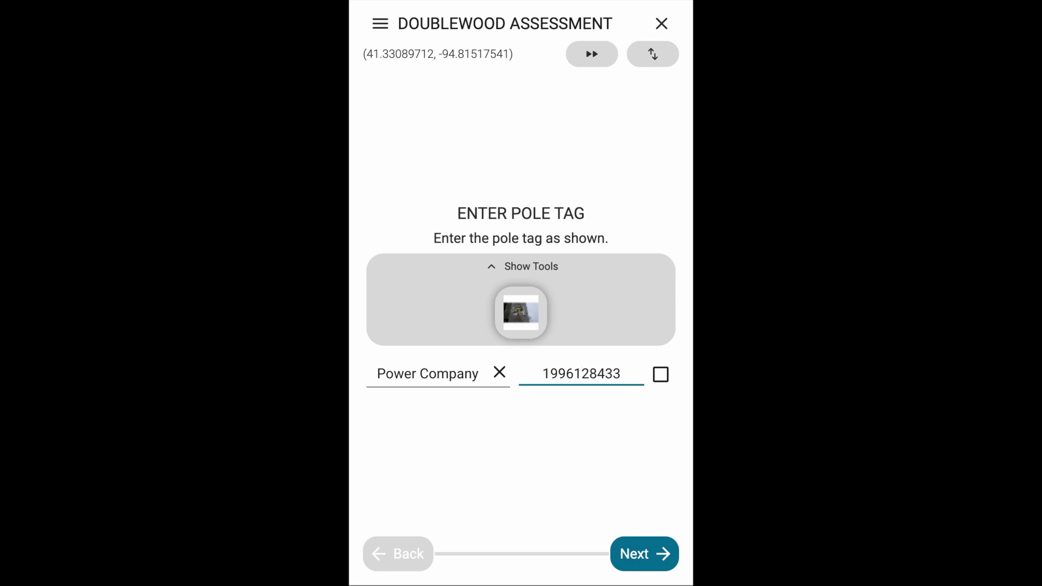
type("-")
left_click(660, 375)
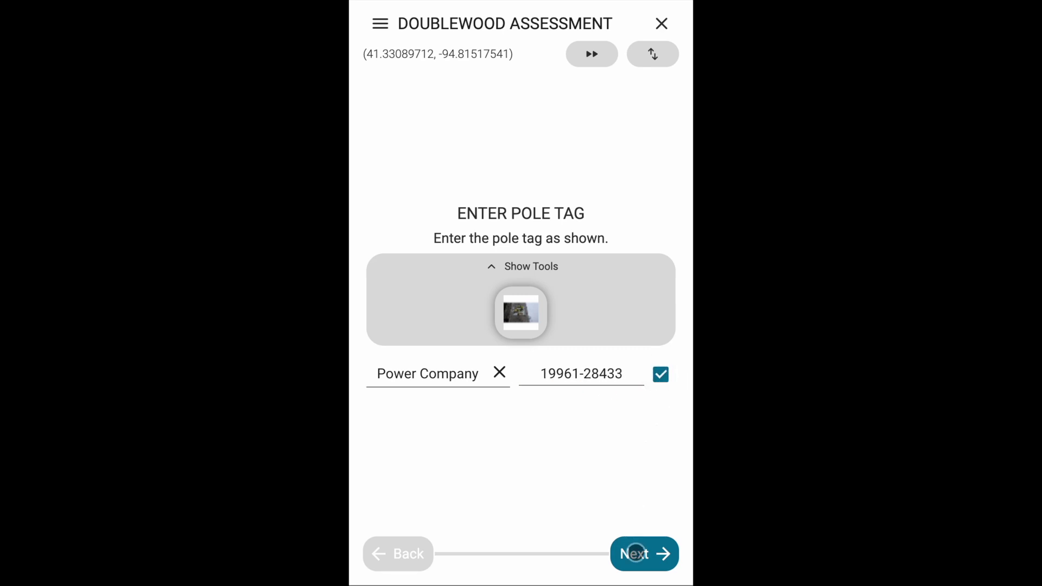
Record doublewood condition None and open the camera to take the pole tag photo
left_click(636, 554)
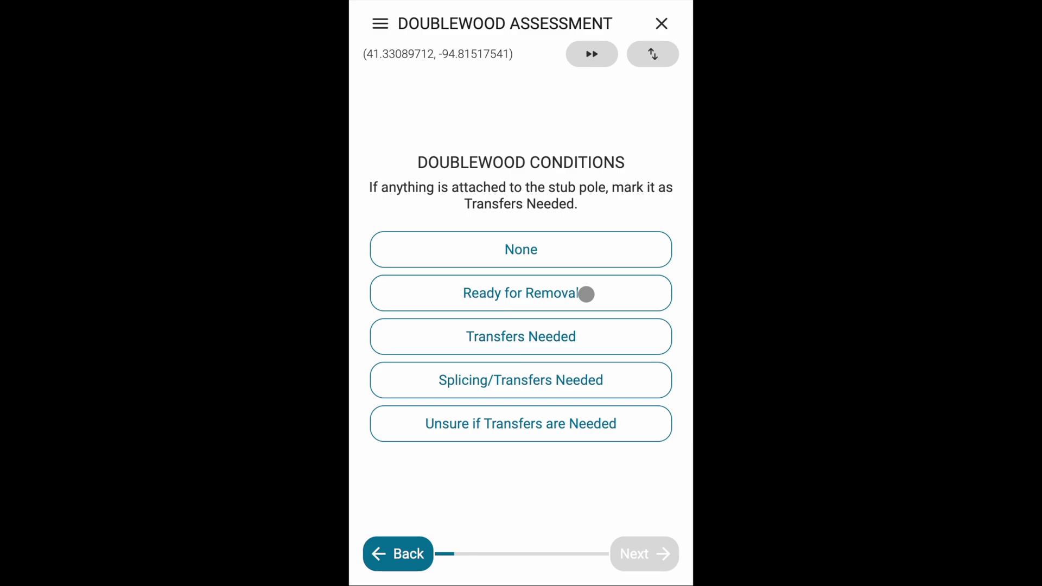
left_click(586, 252)
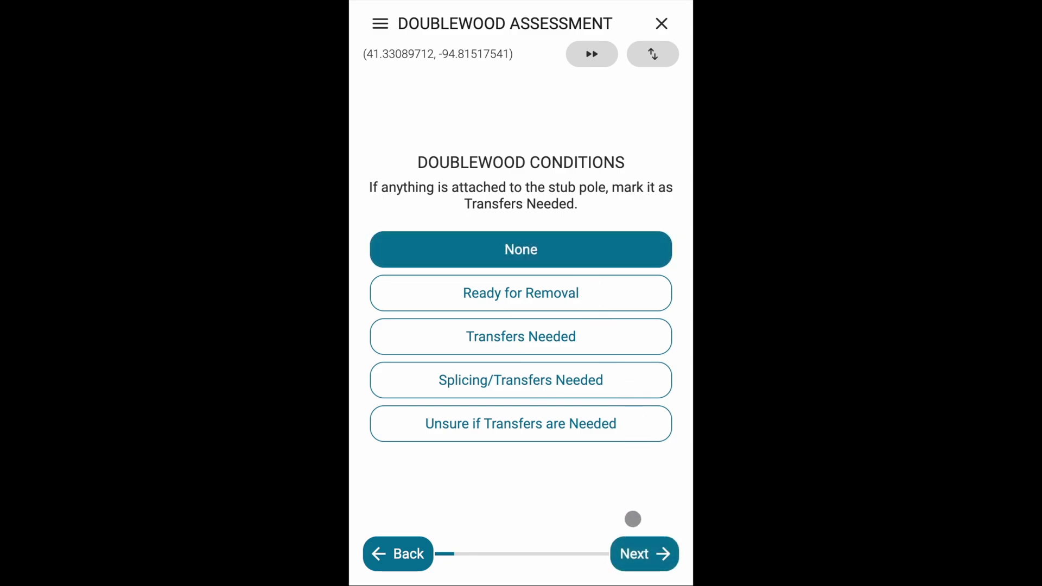
left_click(641, 553)
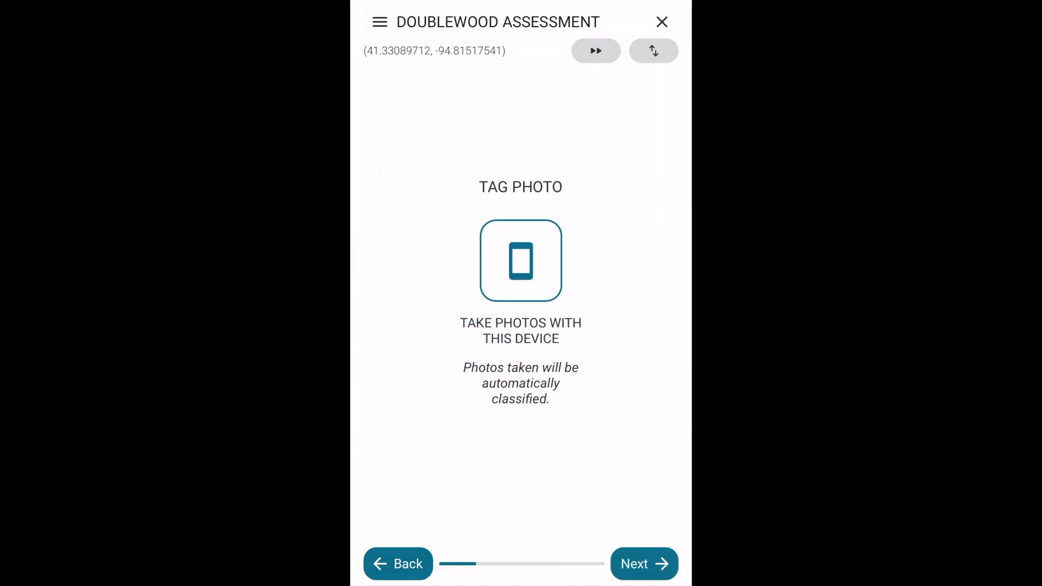
left_click(521, 261)
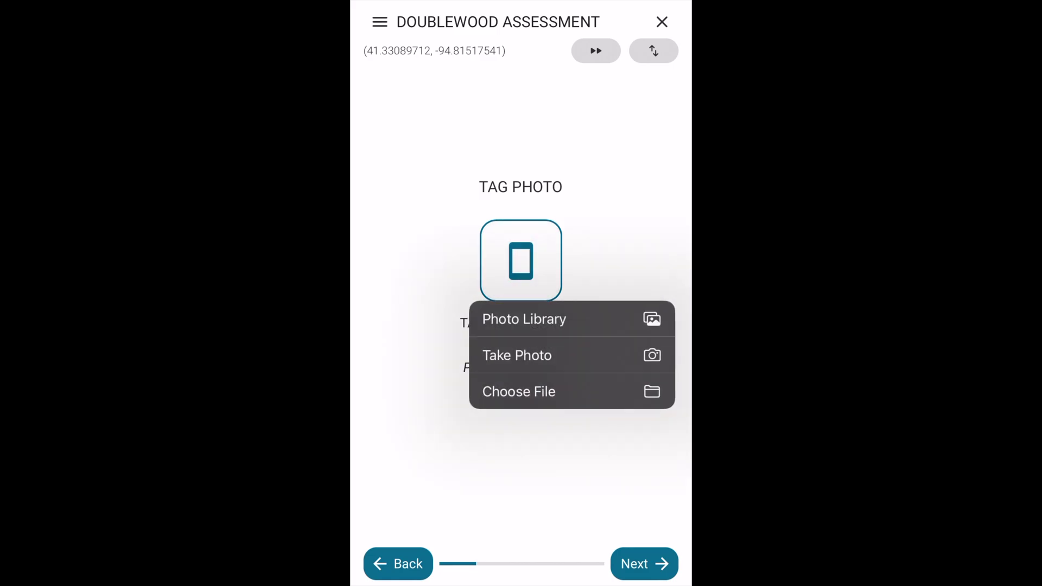
left_click(516, 355)
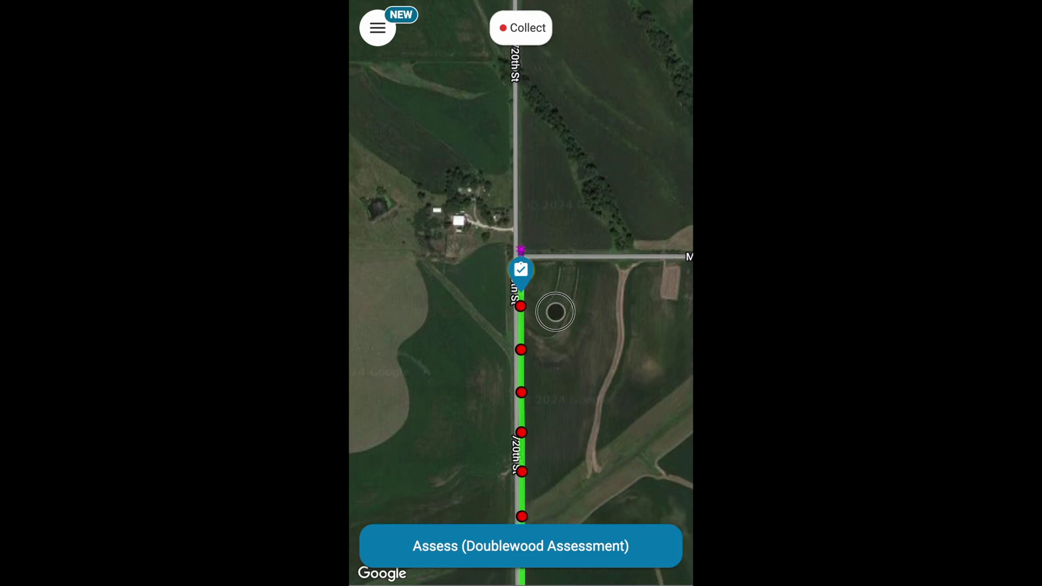
left_click(548, 549)
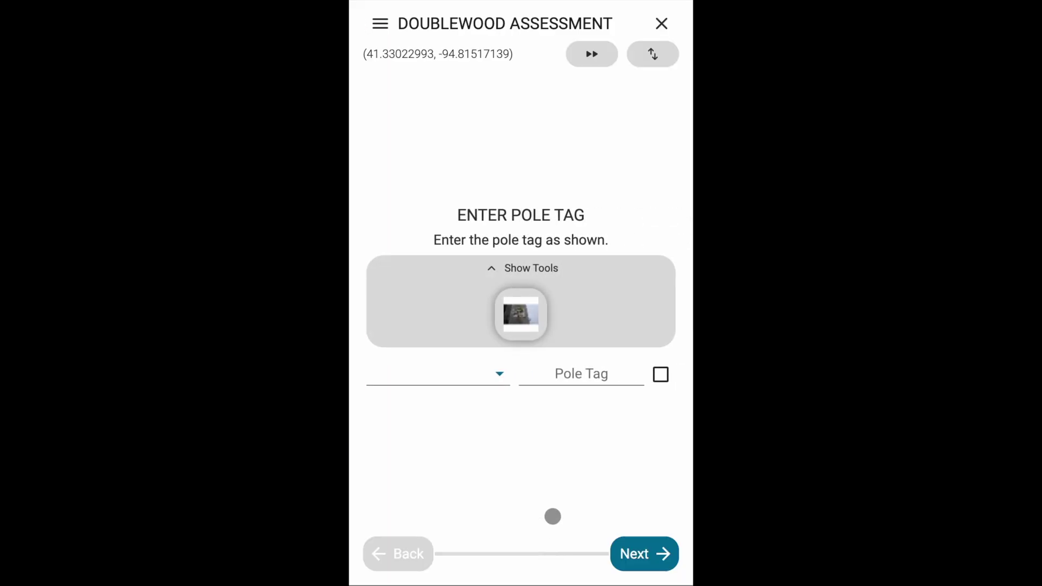
left_click(484, 367)
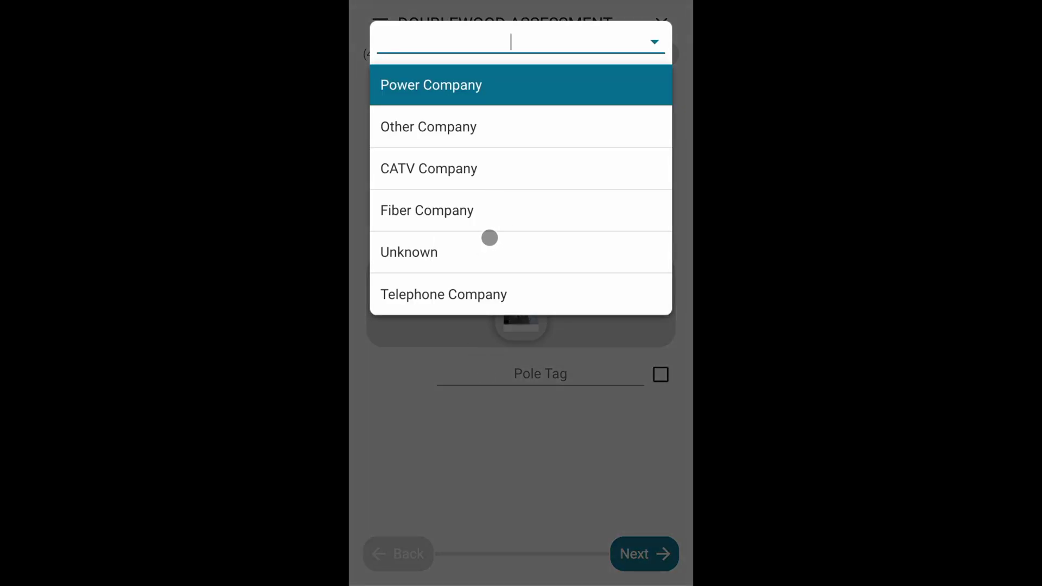
left_click(519, 94)
left_click(571, 370)
type("156")
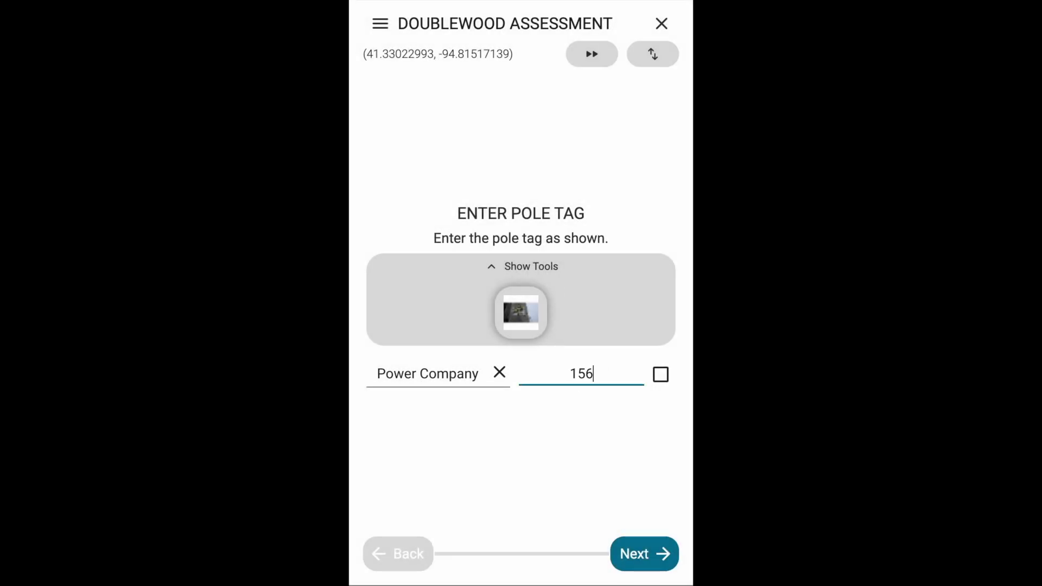
type("624-136529")
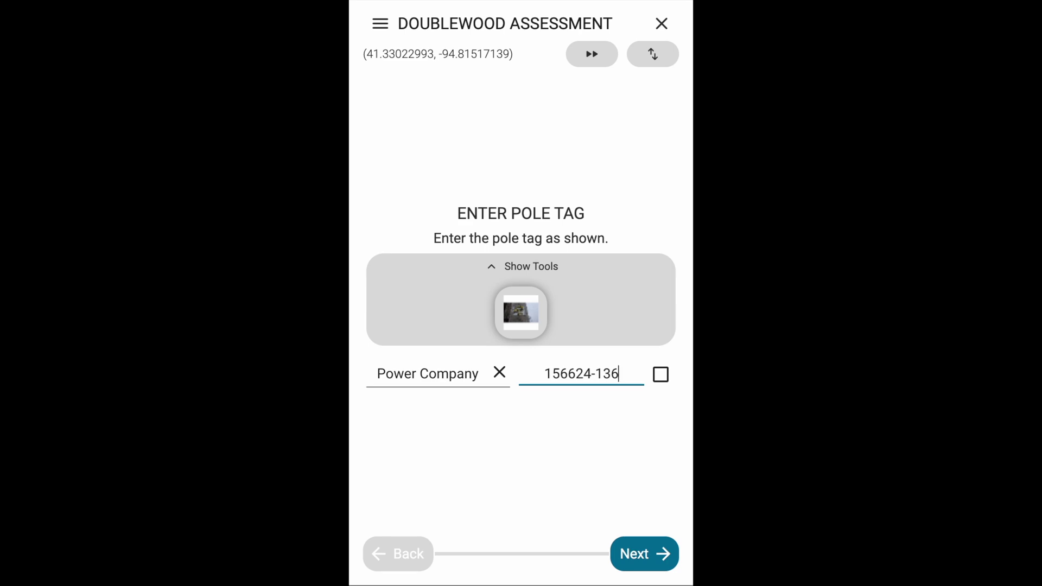
left_click(653, 379)
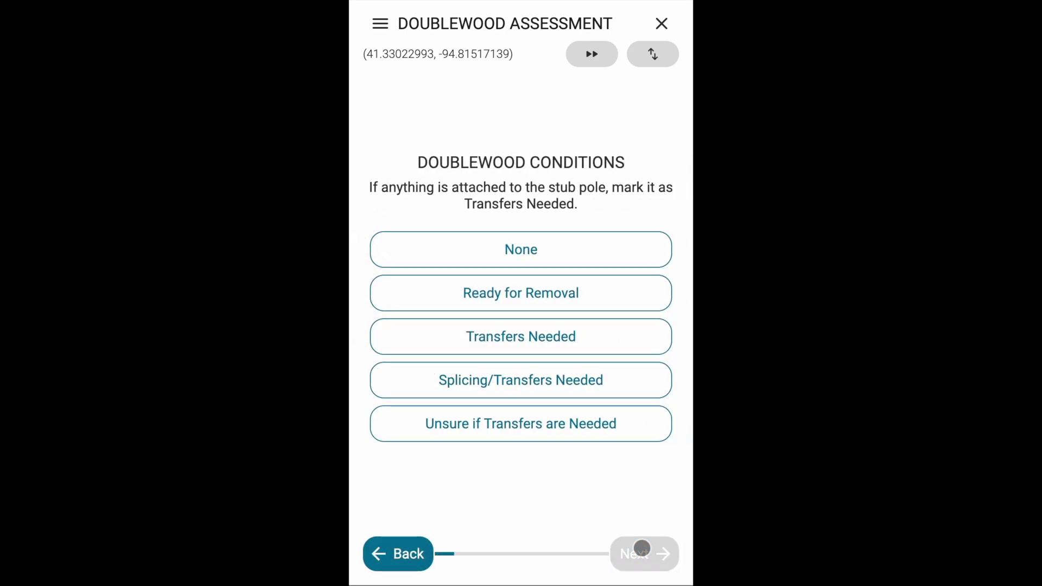
left_click(581, 346)
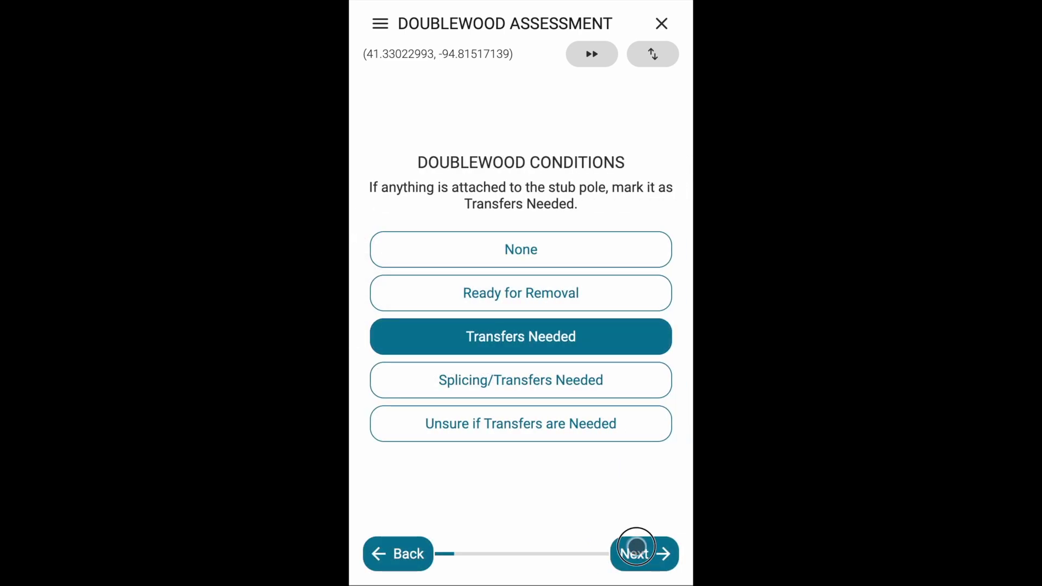
left_click(636, 546)
Save an attacher row: order 0, its agreement number, Fiber Company, type 'Fiber Optic Com'
left_click(549, 368)
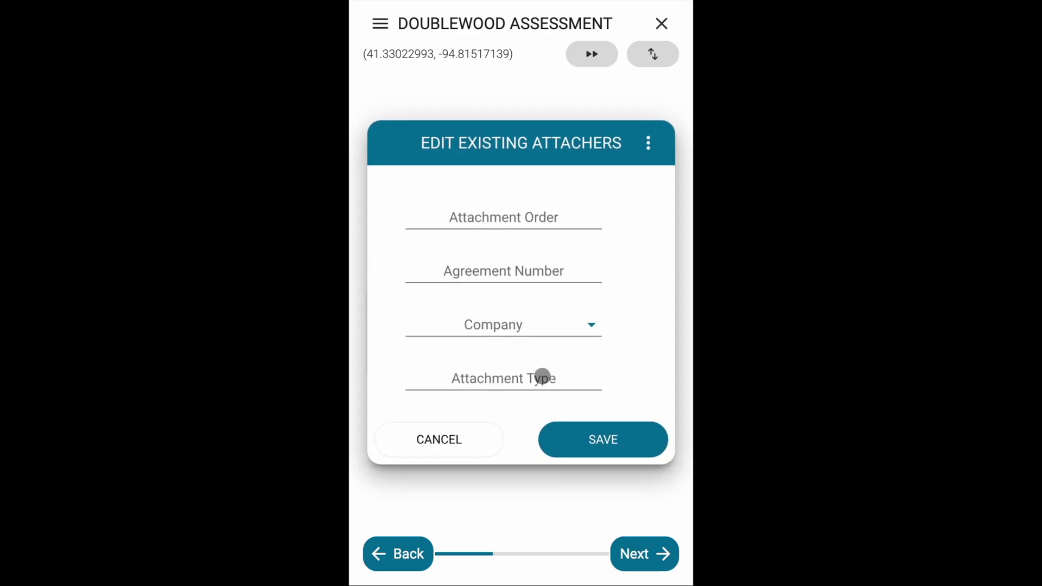
left_click(507, 216)
type("0")
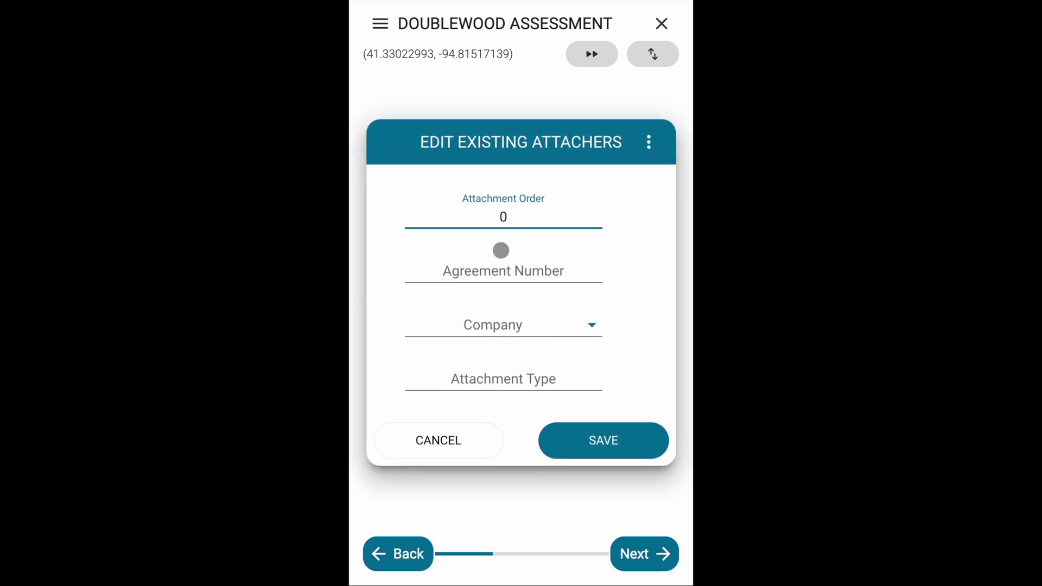
left_click(501, 266)
type("W213")
left_click(511, 323)
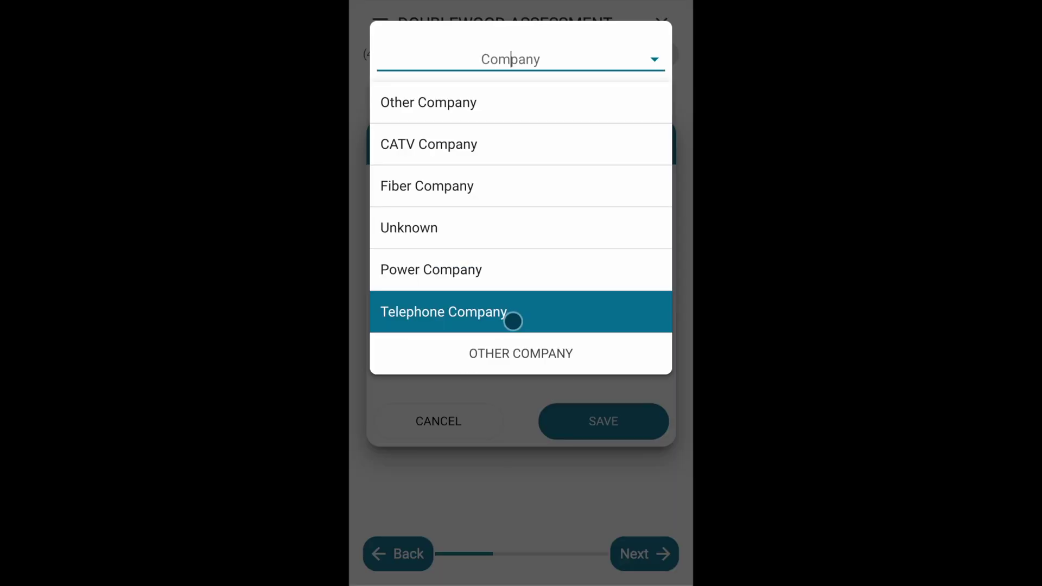
left_click(480, 196)
left_click(516, 379)
type("Fiber Optic Co")
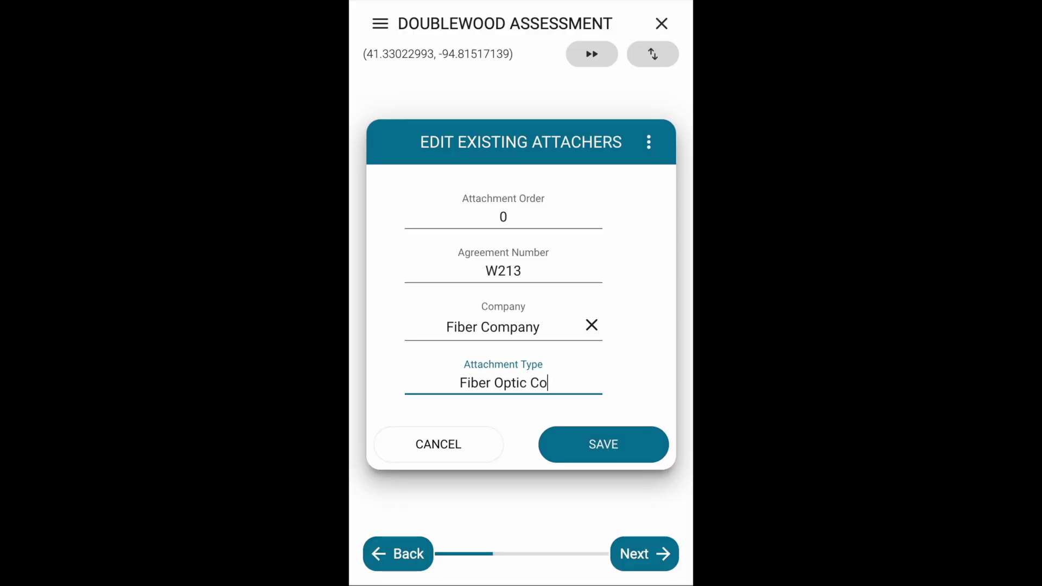
type("m")
left_click(573, 441)
Save a second row: order 1, its agreement number, CATV Company, type 'CATV'
left_click(535, 369)
left_click(513, 217)
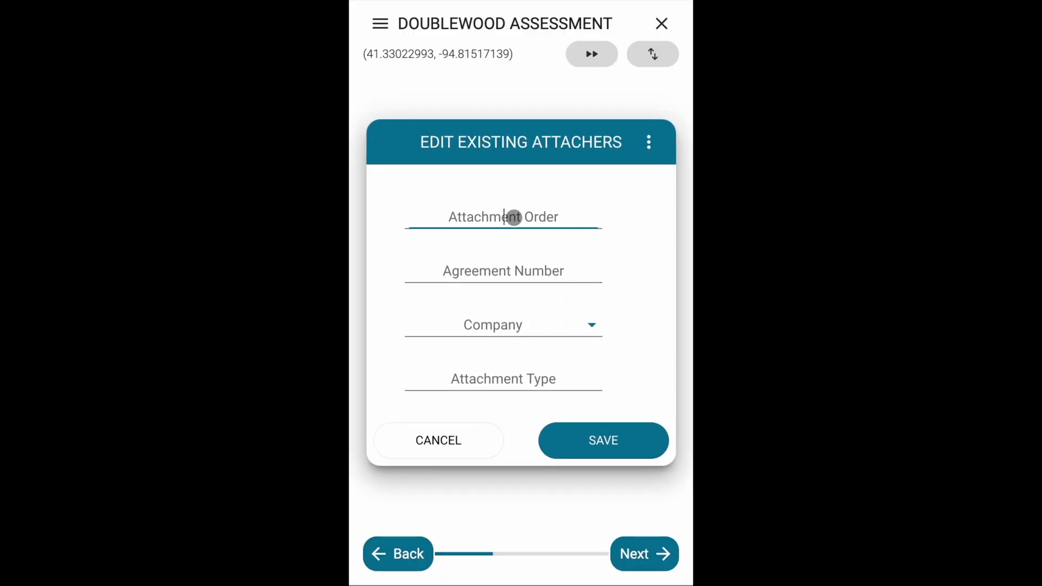
type("1")
left_click(517, 268)
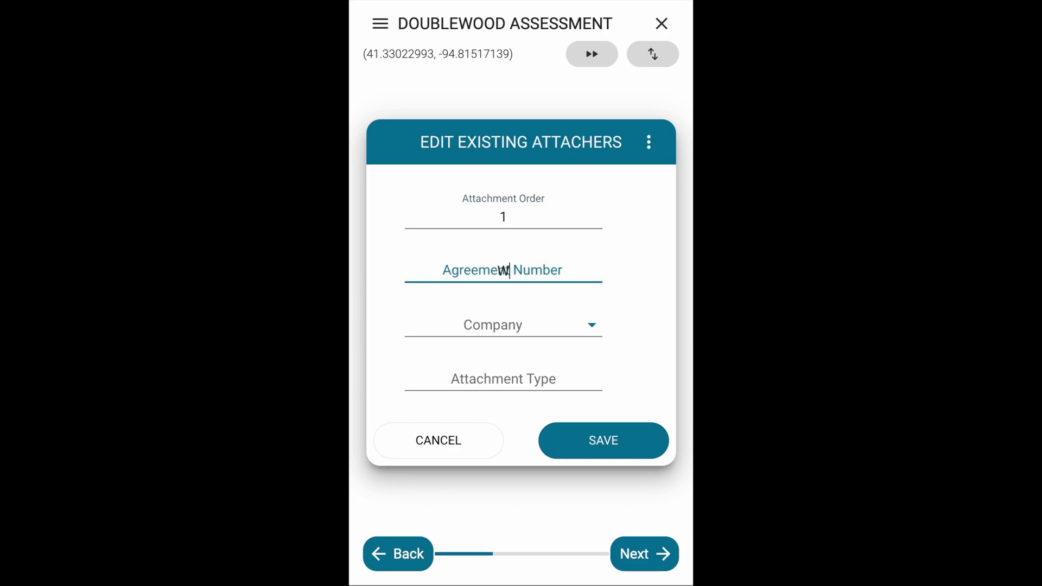
type("W423")
left_click(517, 313)
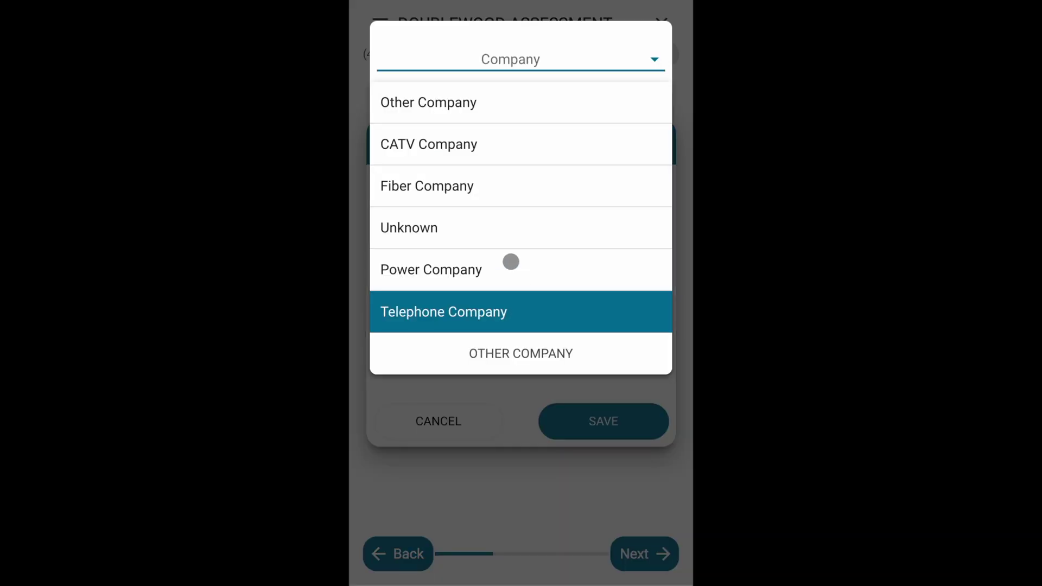
left_click(496, 151)
left_click(537, 389)
type("CATV")
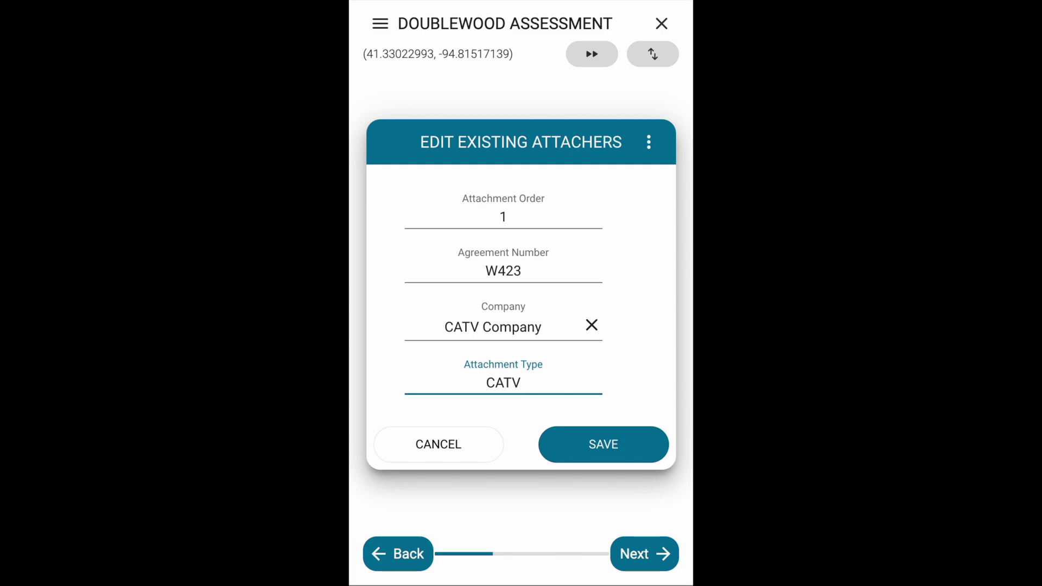
left_click(555, 445)
left_click(642, 550)
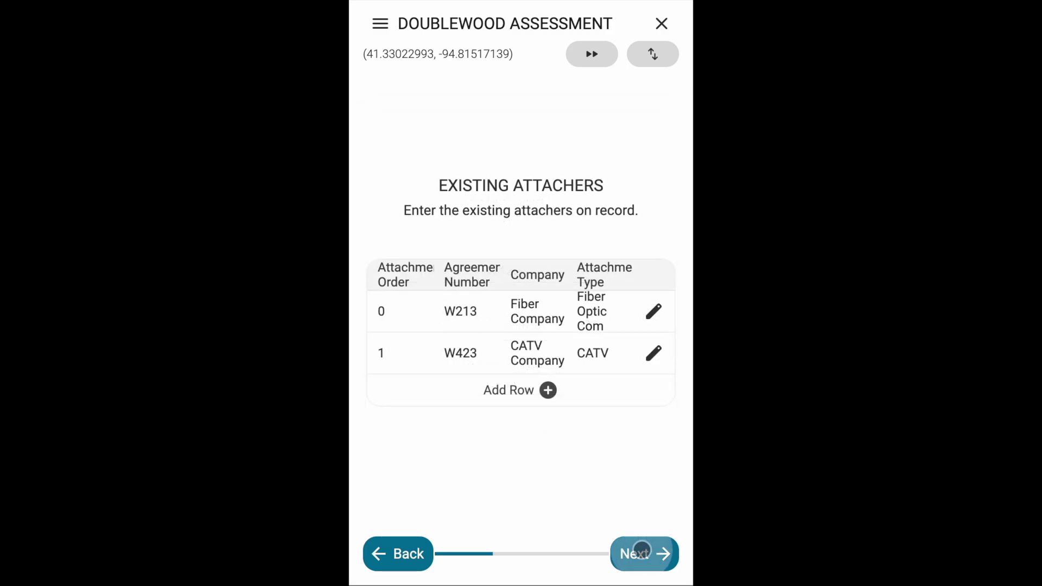
Enter 'KP Fiber Optic Com, Telco Telco Com' as the remaining attachers and switch to full-form view
left_click(545, 322)
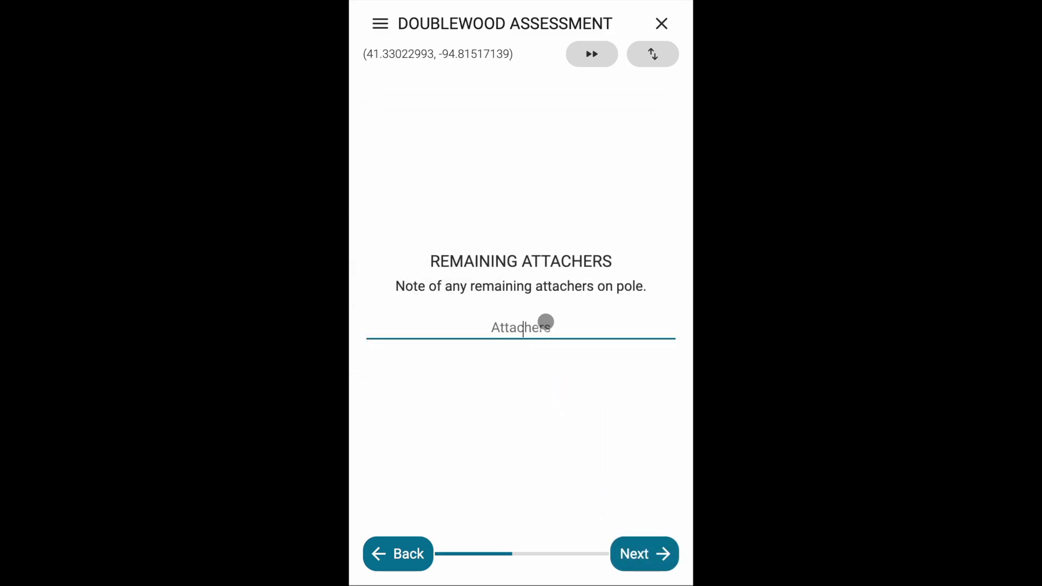
type("KP Fiber ")
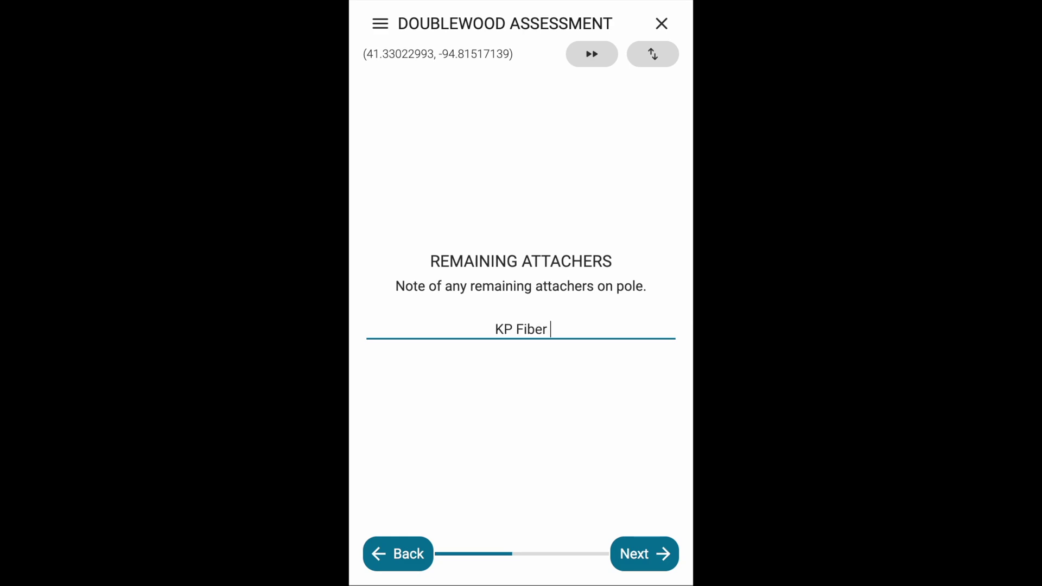
type("Optic Com")
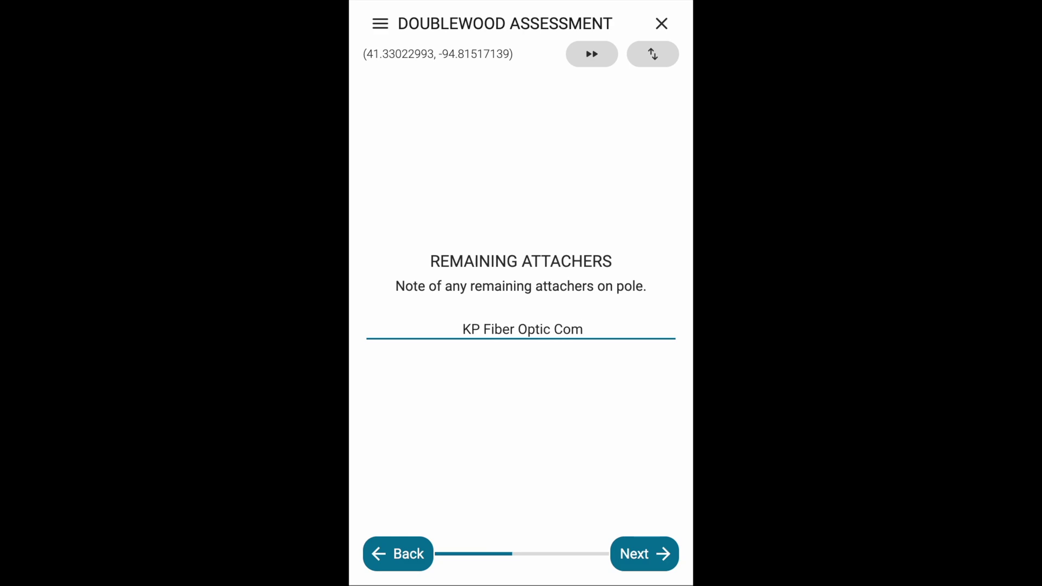
type(", T")
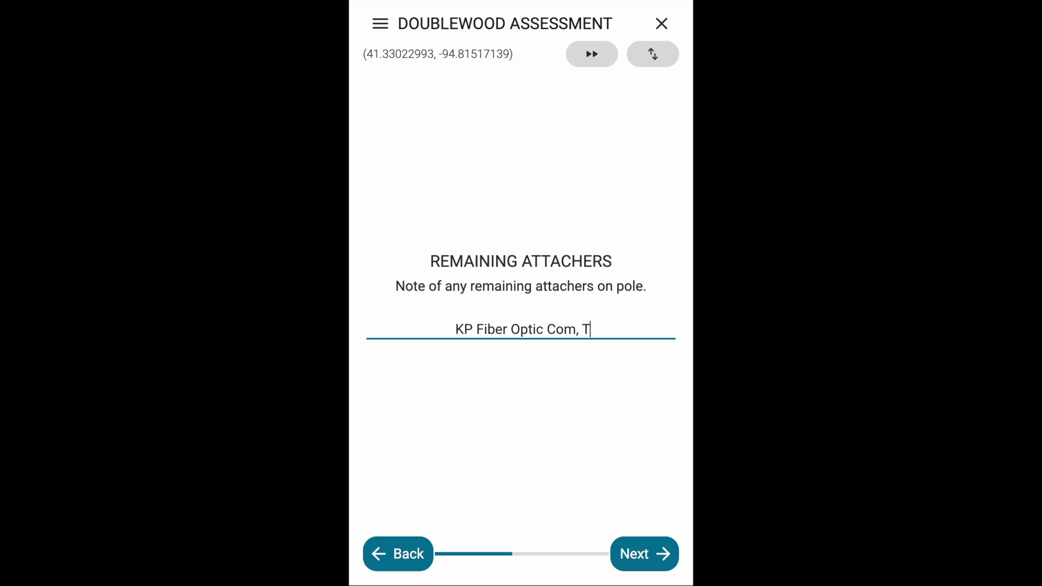
type("elco Telco Com")
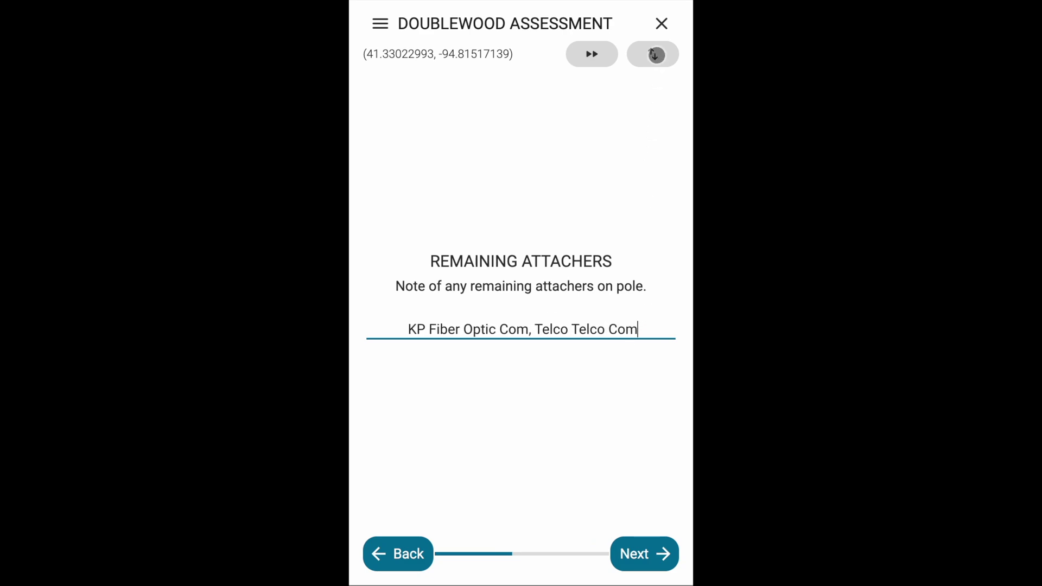
left_click(654, 54)
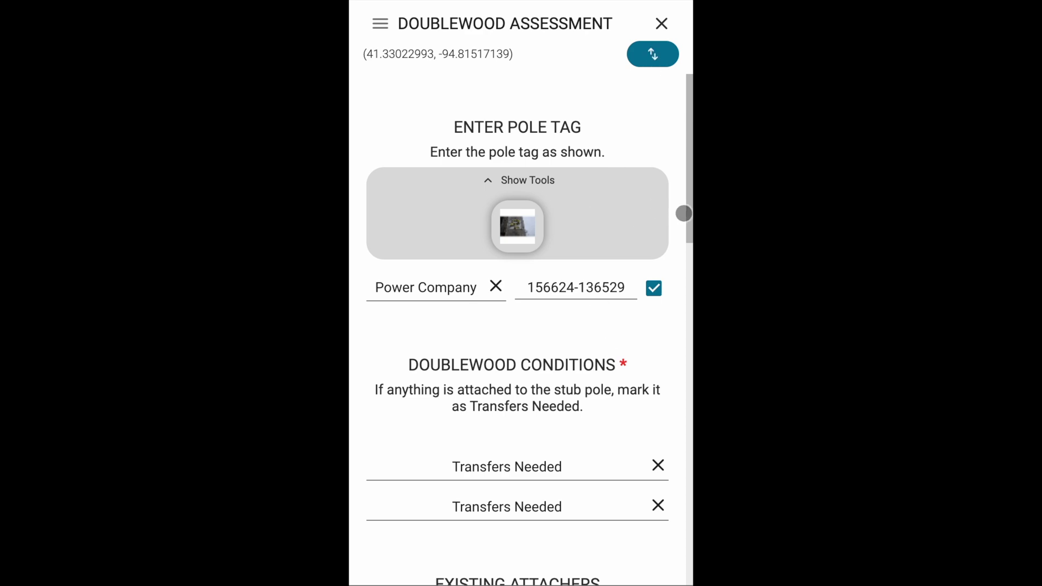
Set Traffic Control to Average, Bucket Truck Access to Yes, and Base Material to Soil
left_click_drag(686, 221, 682, 512)
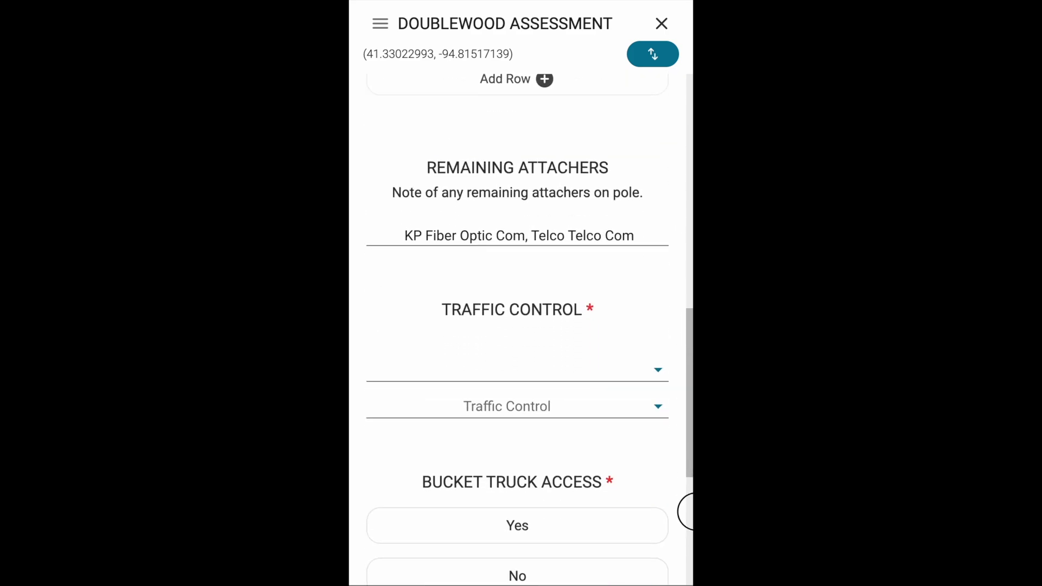
left_click(595, 368)
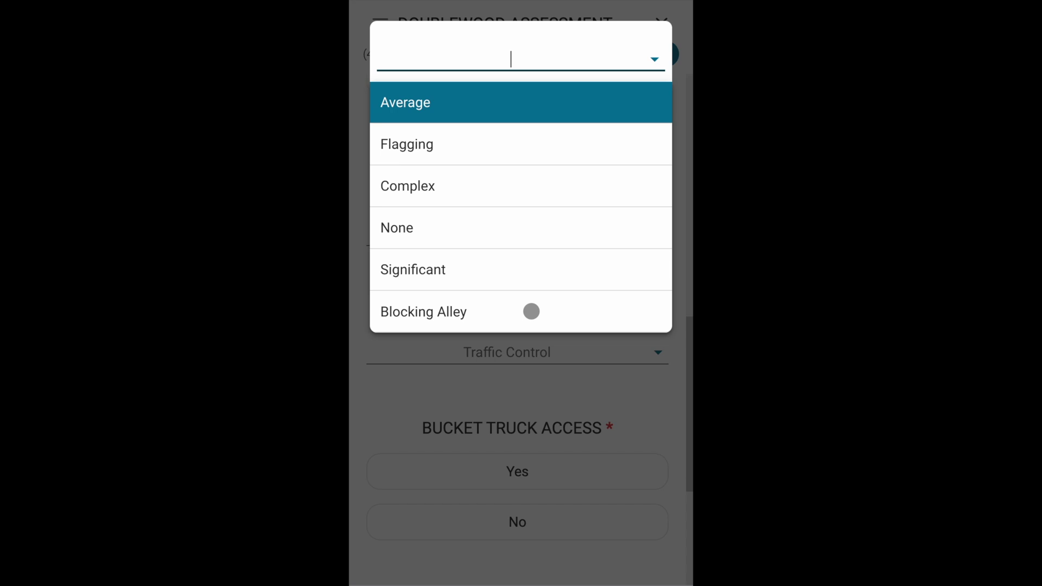
left_click(504, 101)
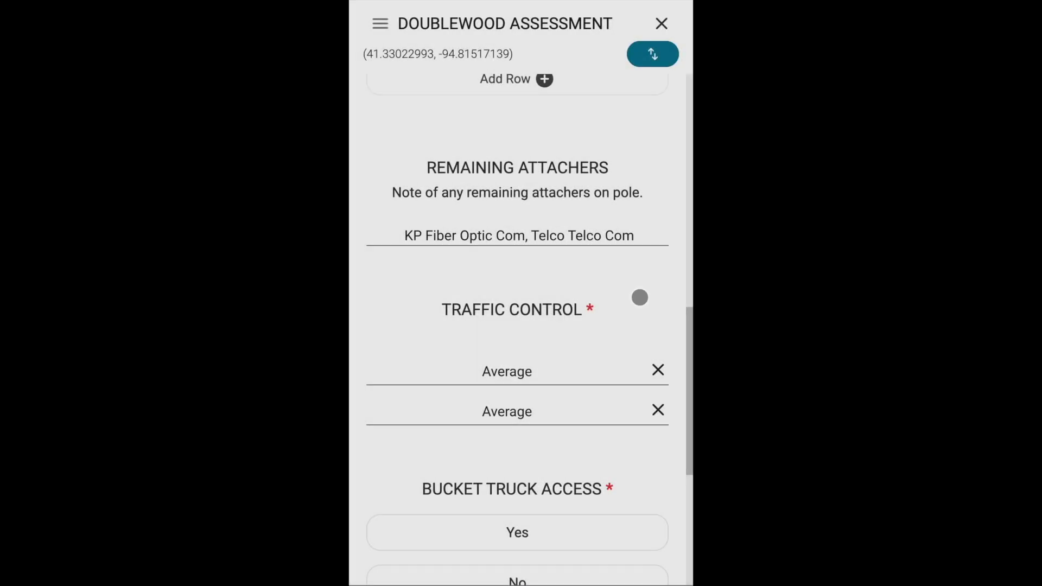
left_click_drag(683, 328, 683, 450)
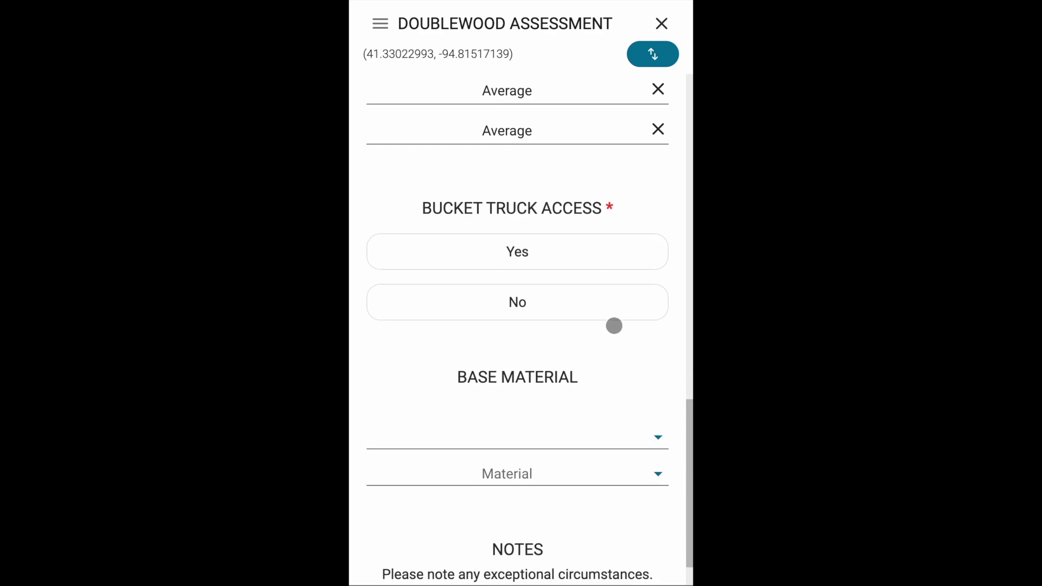
left_click(573, 247)
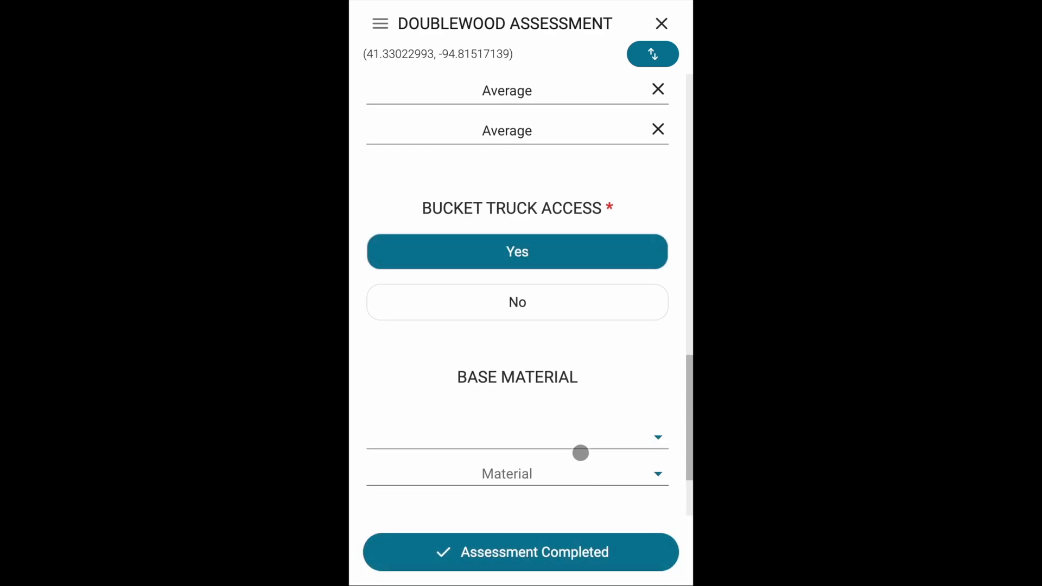
left_click(580, 437)
left_click(495, 111)
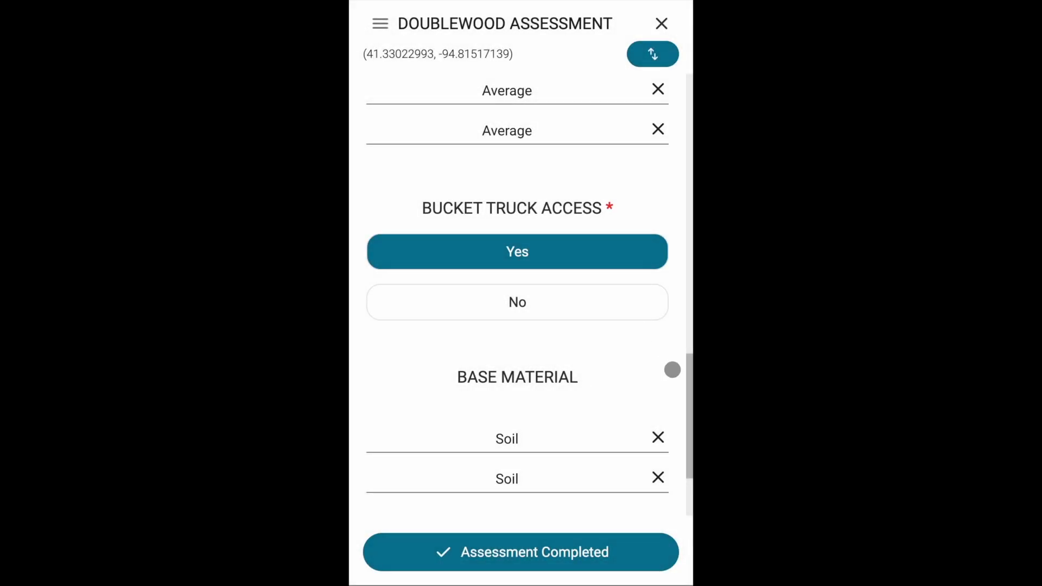
Enter 'n/a' in Notes and submit the completed assessment
left_click_drag(688, 386, 684, 438)
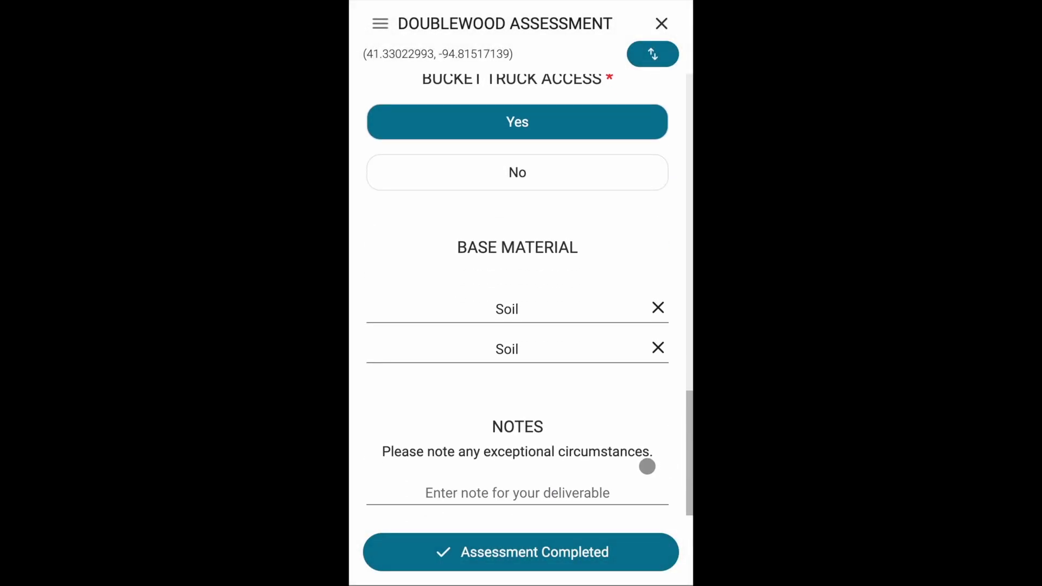
left_click(573, 492)
type("n/a")
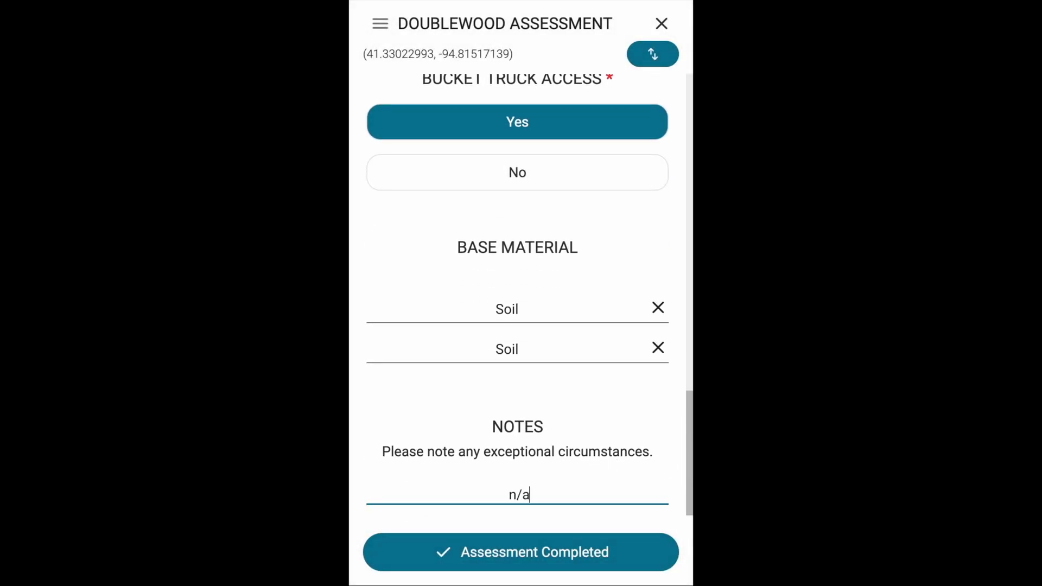
left_click(544, 553)
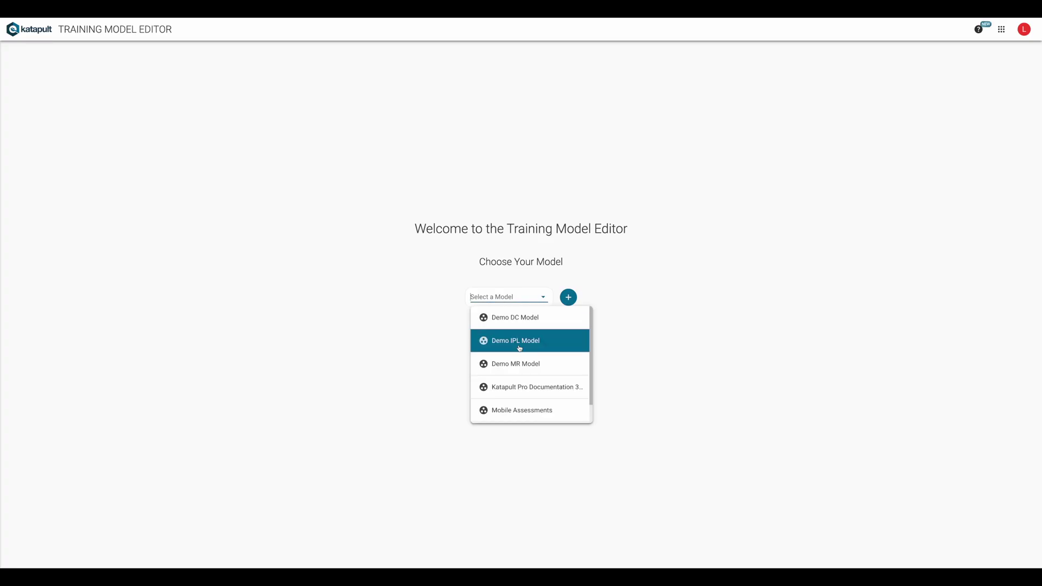
Create a new mobile assessment named 'Doublewood Assessment' in the Mobile Assessments model
left_click(521, 410)
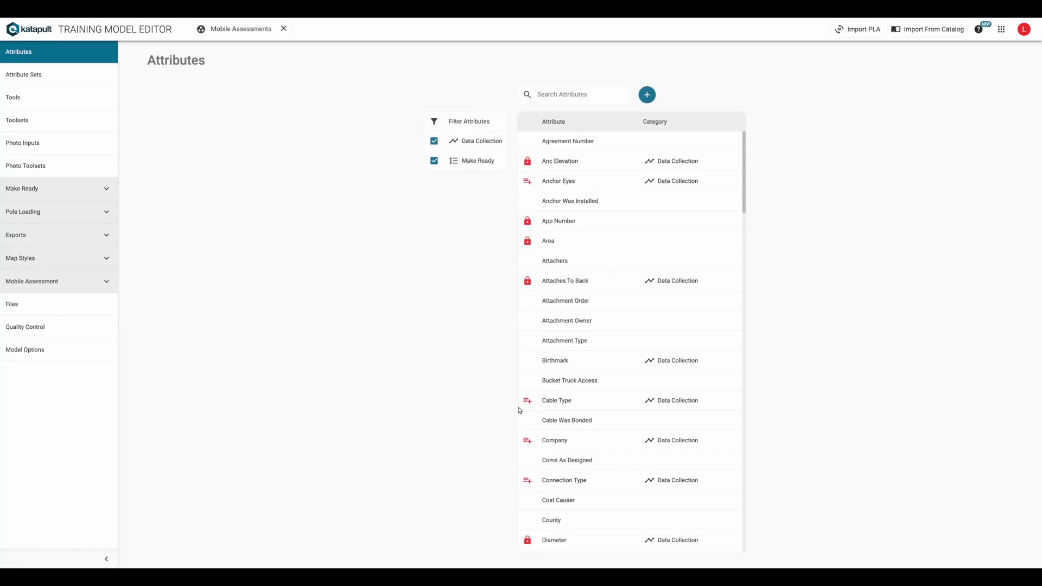
left_click(79, 283)
left_click(77, 302)
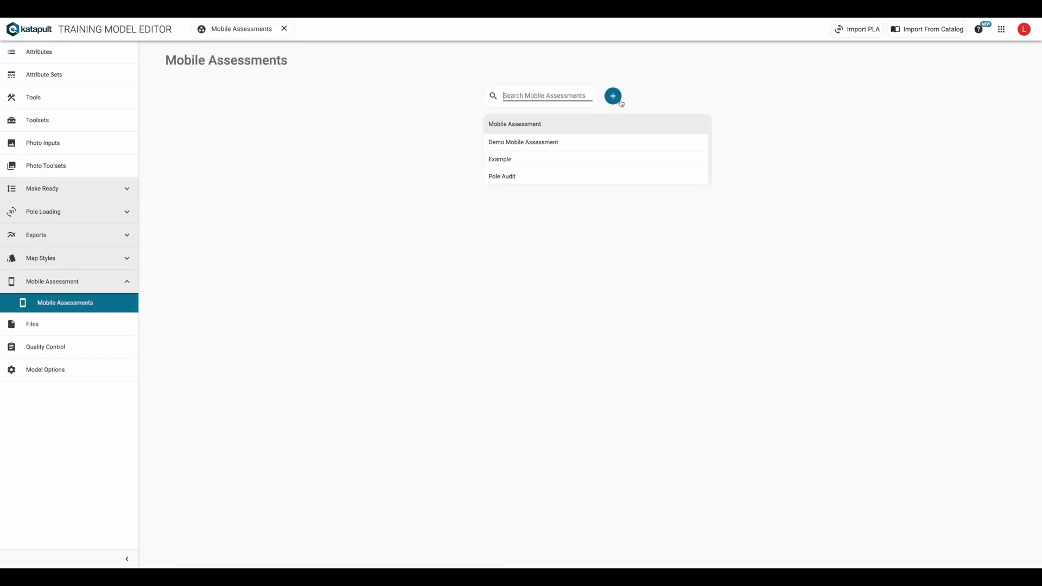
left_click(621, 102)
type("Doub")
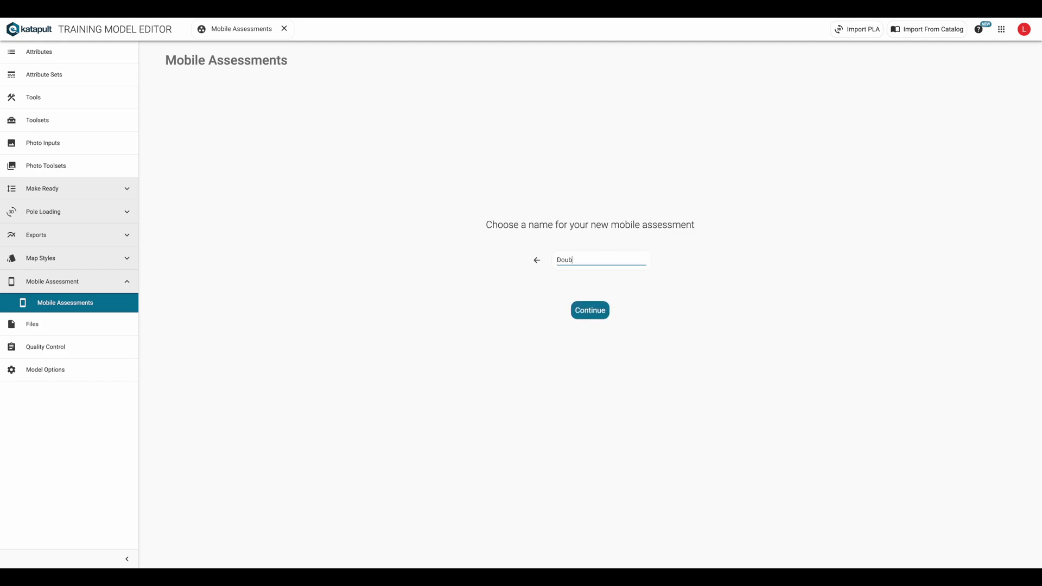
type("lewood Assessment")
left_click(588, 307)
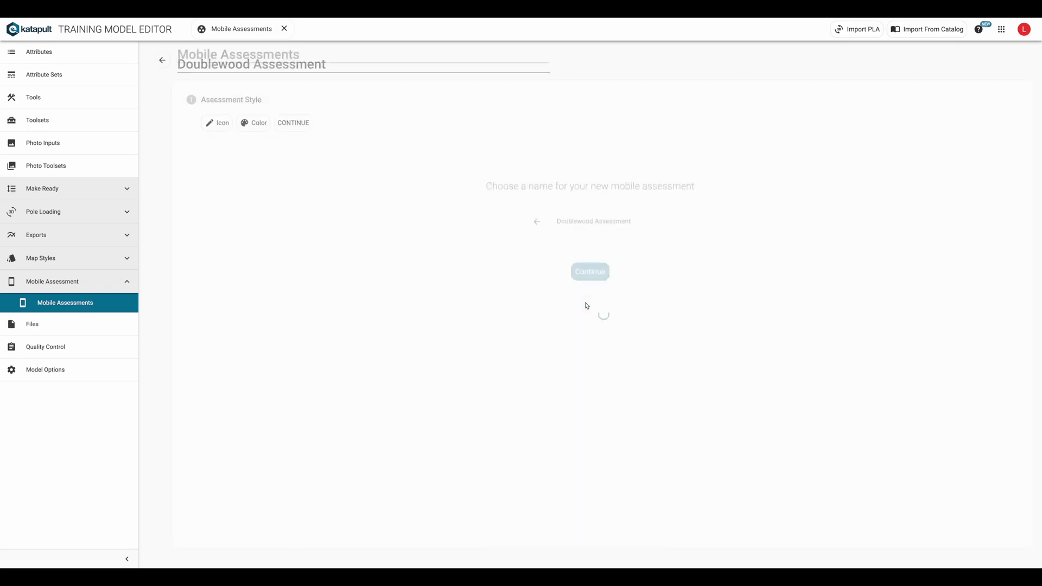
Give the assessment a filled checkbox icon and blue colour 0182B9, then continue to permissions
left_click(194, 125)
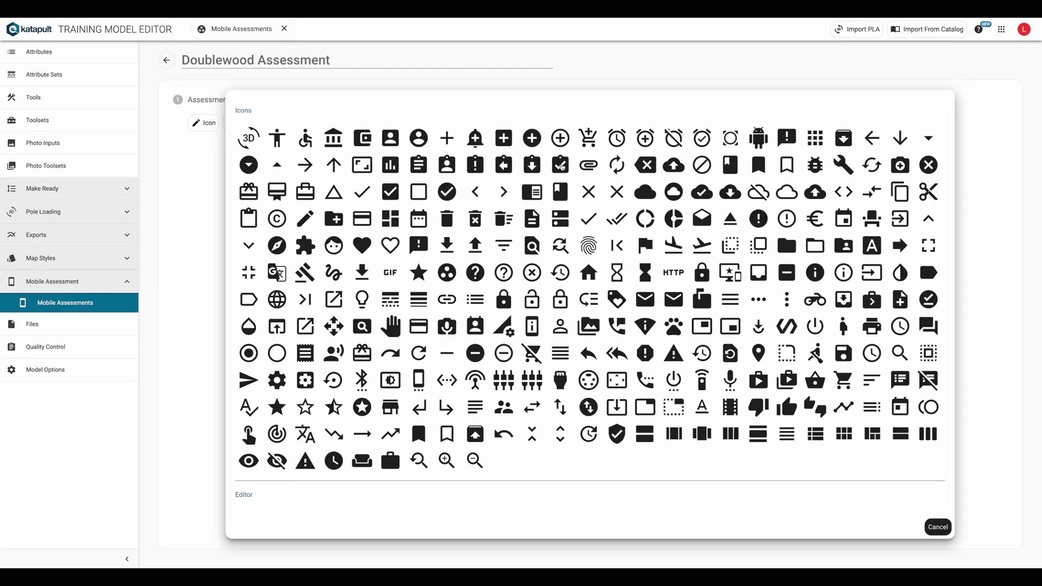
left_click(390, 191)
left_click(242, 126)
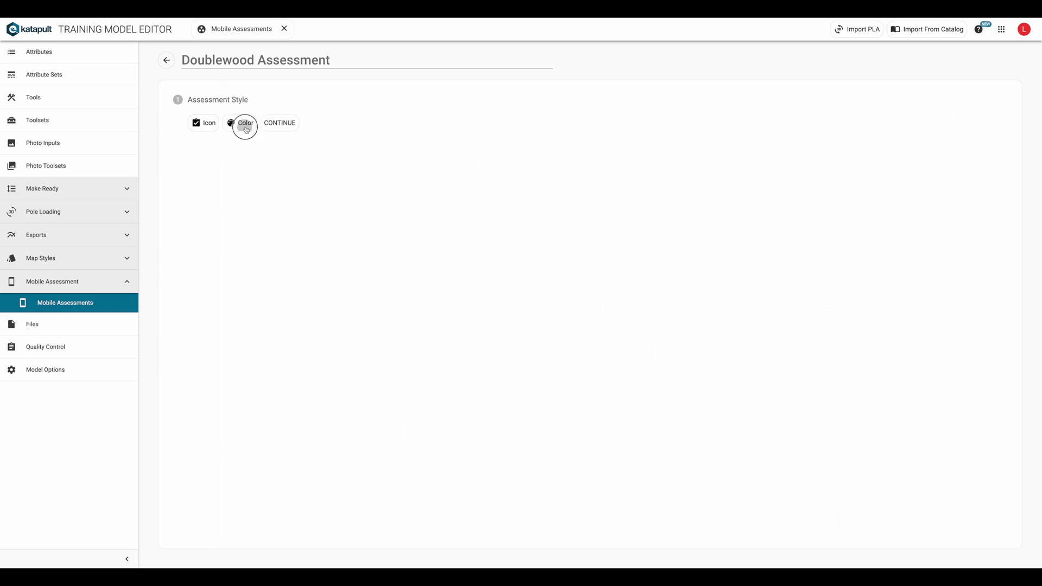
mouse_move(652, 280)
left_mouse_down()
mouse_move(651, 317)
mouse_move(634, 263)
left_mouse_up()
left_click(633, 301)
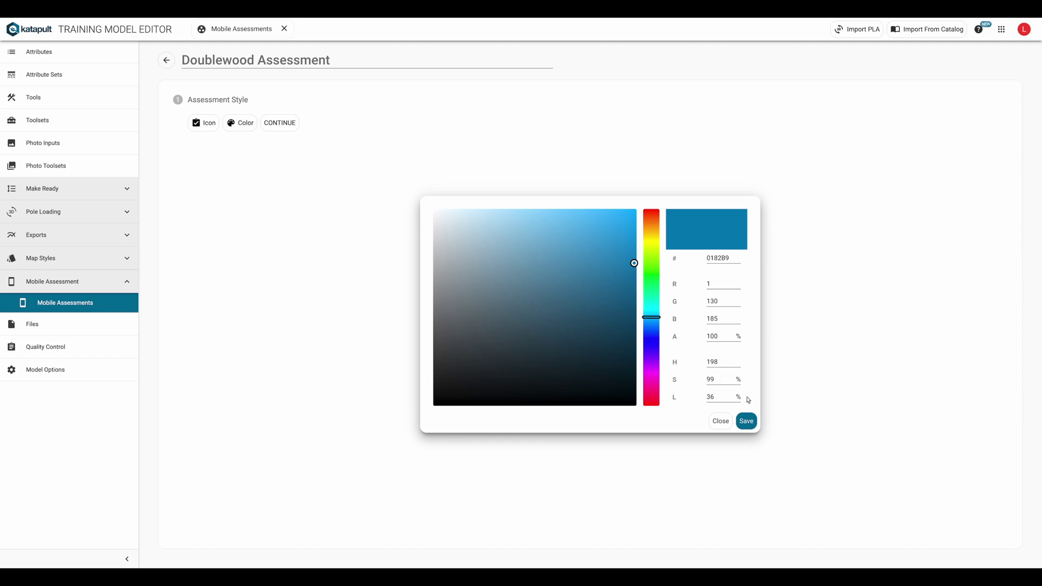
left_click(746, 421)
left_click(291, 123)
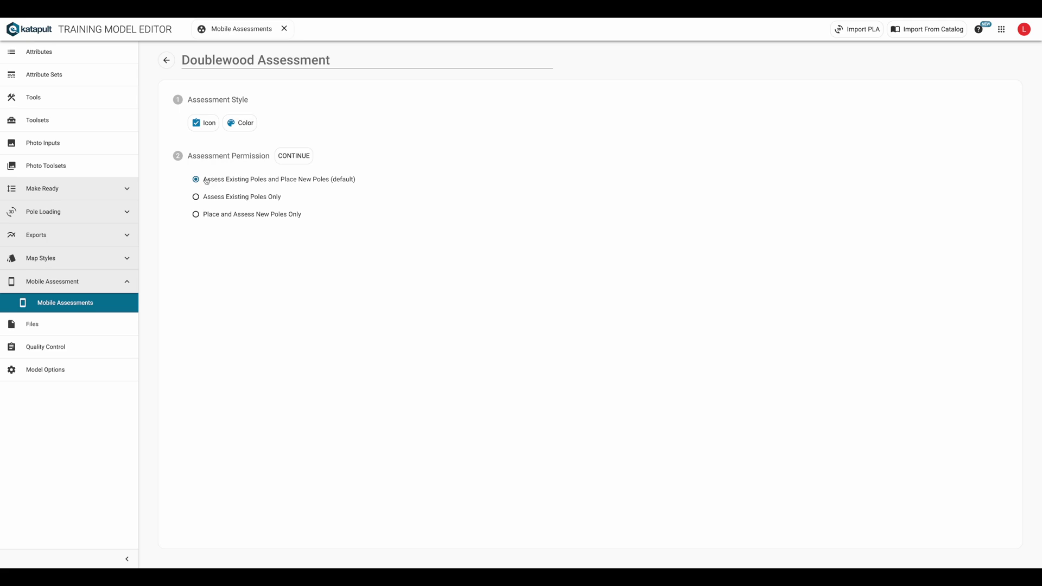
left_click(196, 197)
left_click(196, 215)
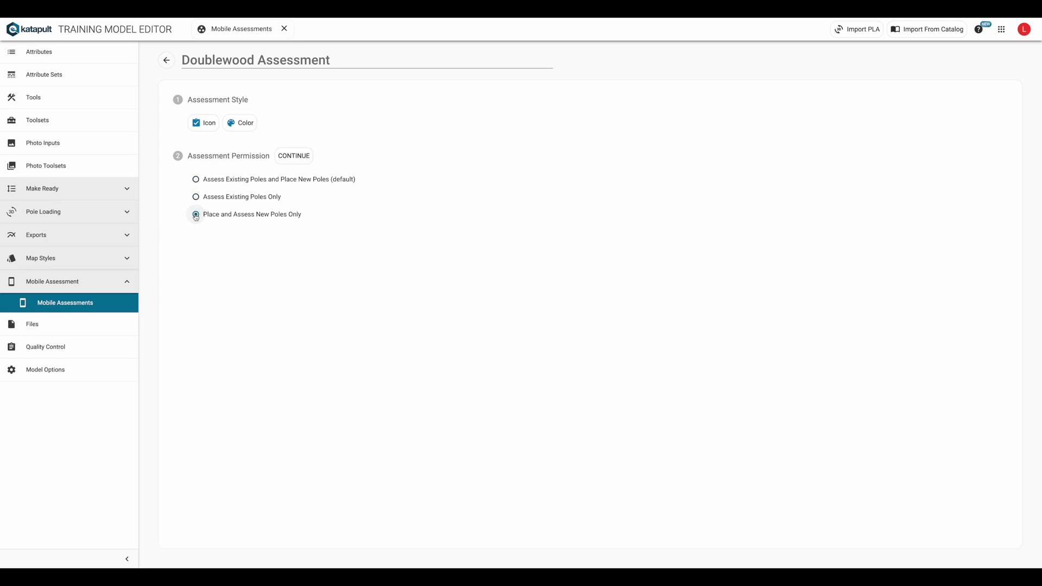
left_click(196, 181)
Add step 1 'Enter Pole Tag' as a Set Attribute step using the Pole Tag attribute
left_click(286, 159)
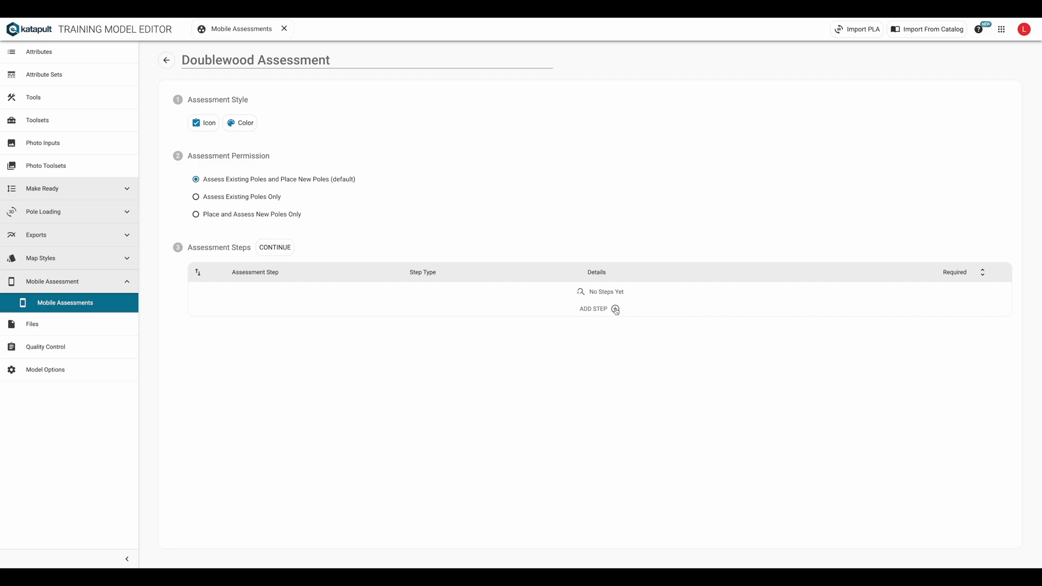
left_click(615, 310)
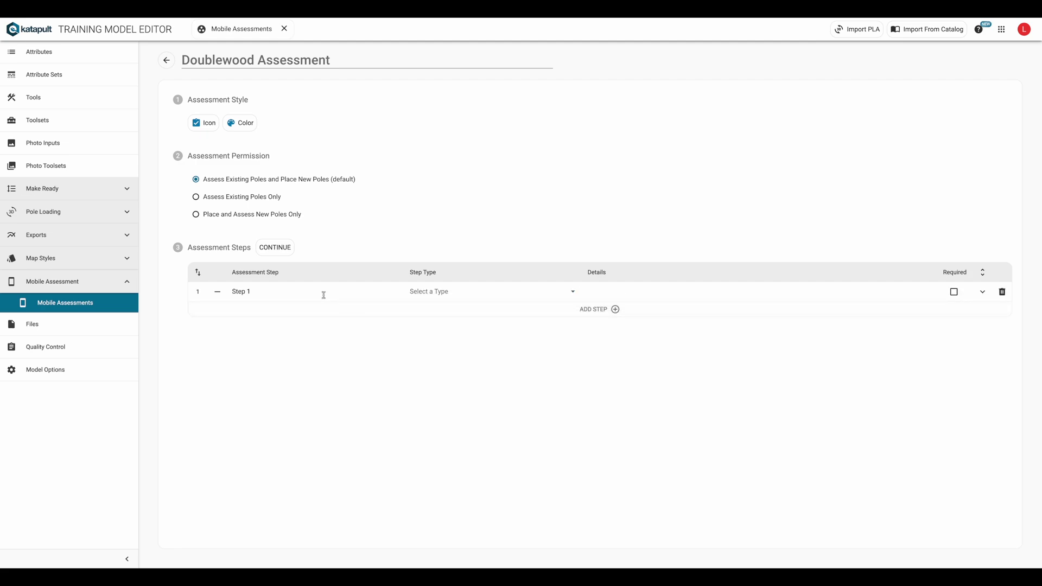
left_click_drag(320, 294, 223, 296)
type("Enter Pole Tag")
left_click(455, 291)
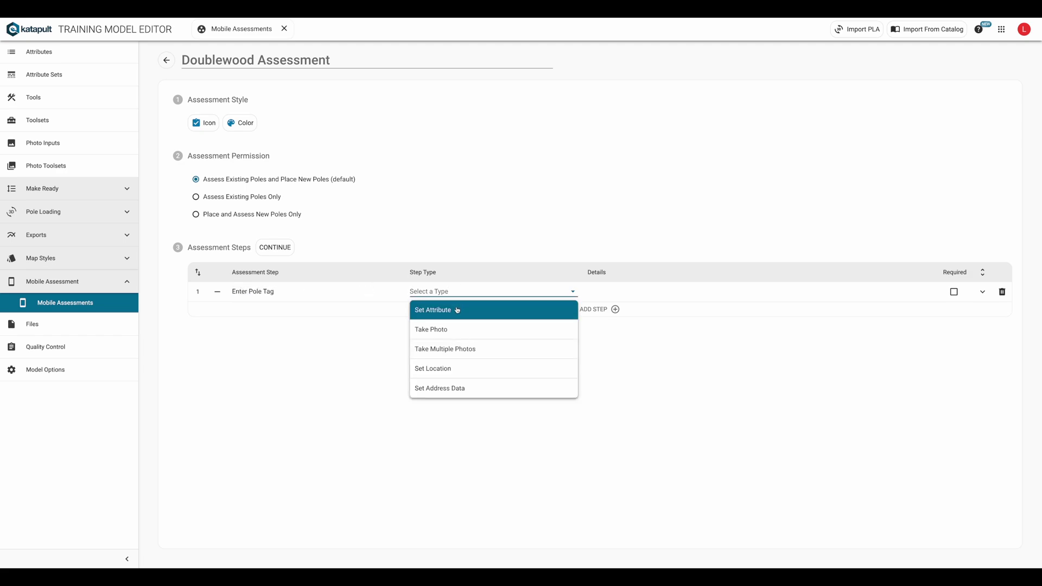
left_click(458, 307)
left_click(618, 289)
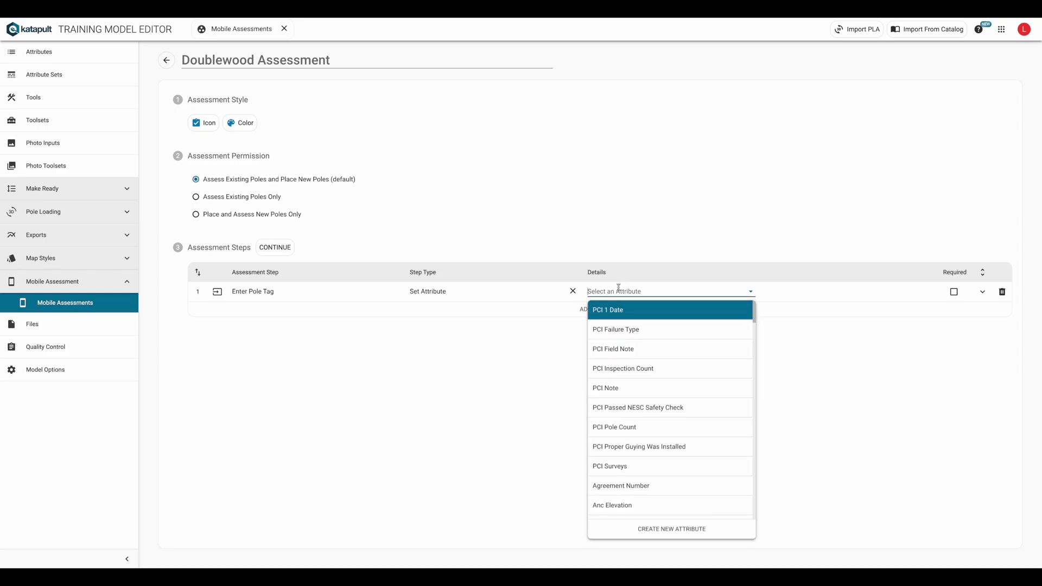
type("pole ")
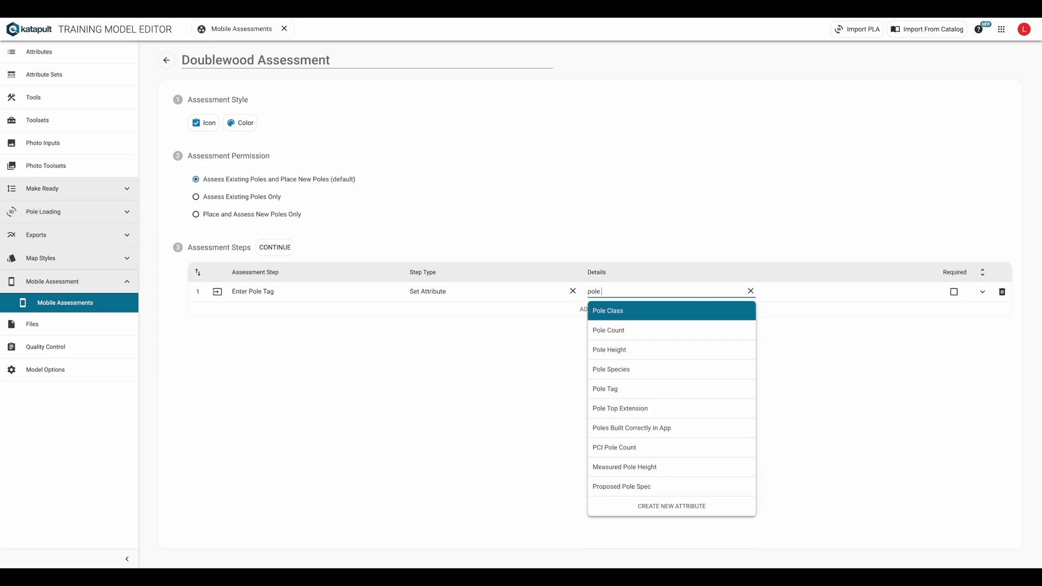
type("tag")
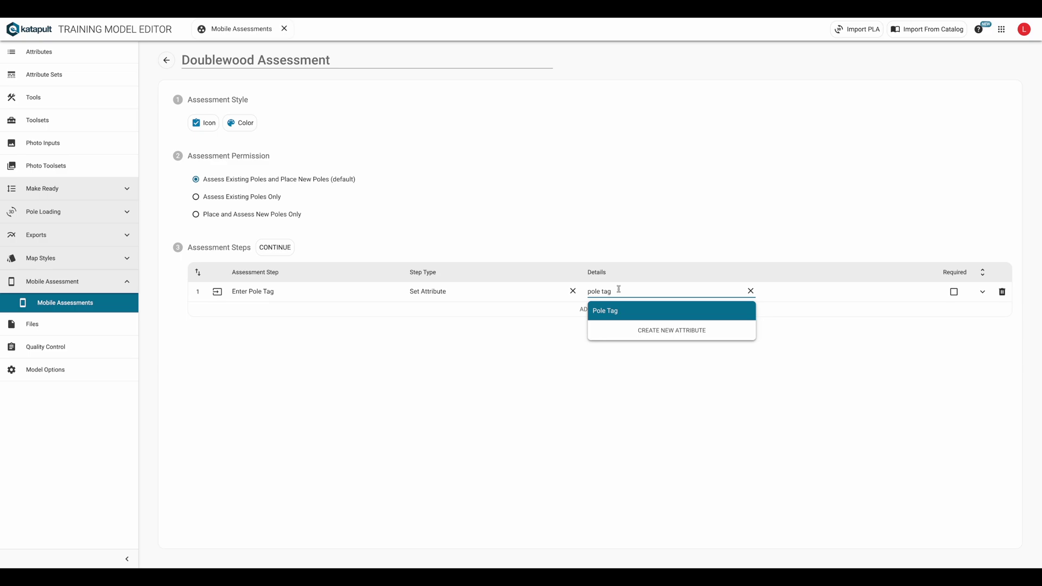
left_click(618, 312)
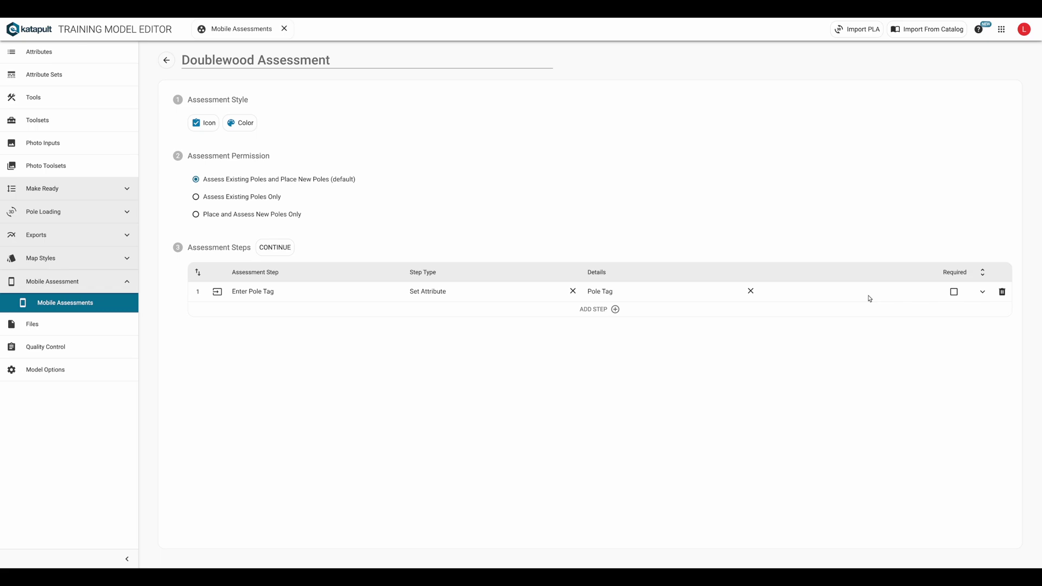
Give step 1 the prompt 'Enter the pole tag as shown.' and upload pole_tag.png as its image
left_click(982, 294)
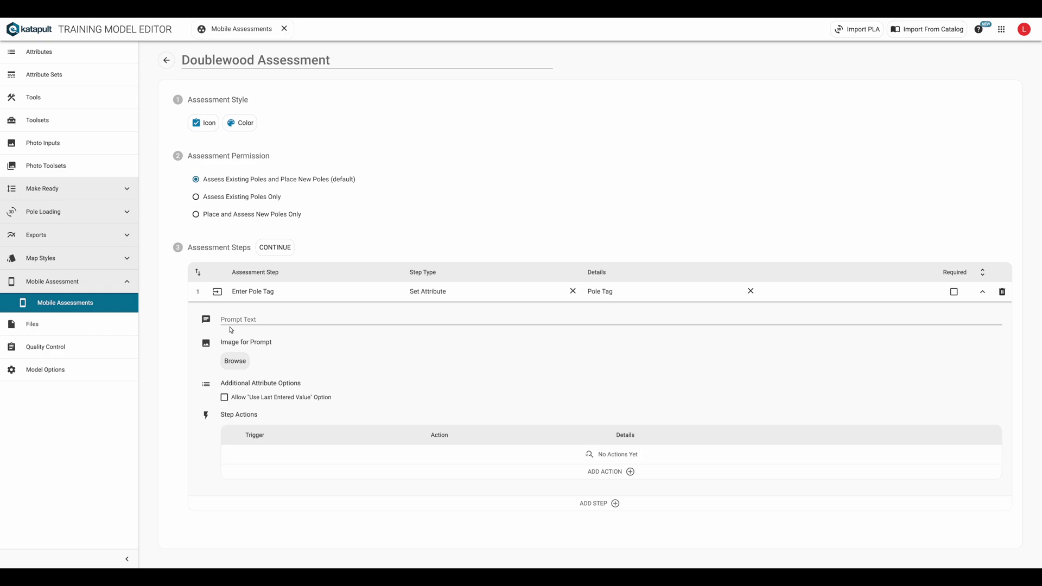
left_click(232, 328)
type("En")
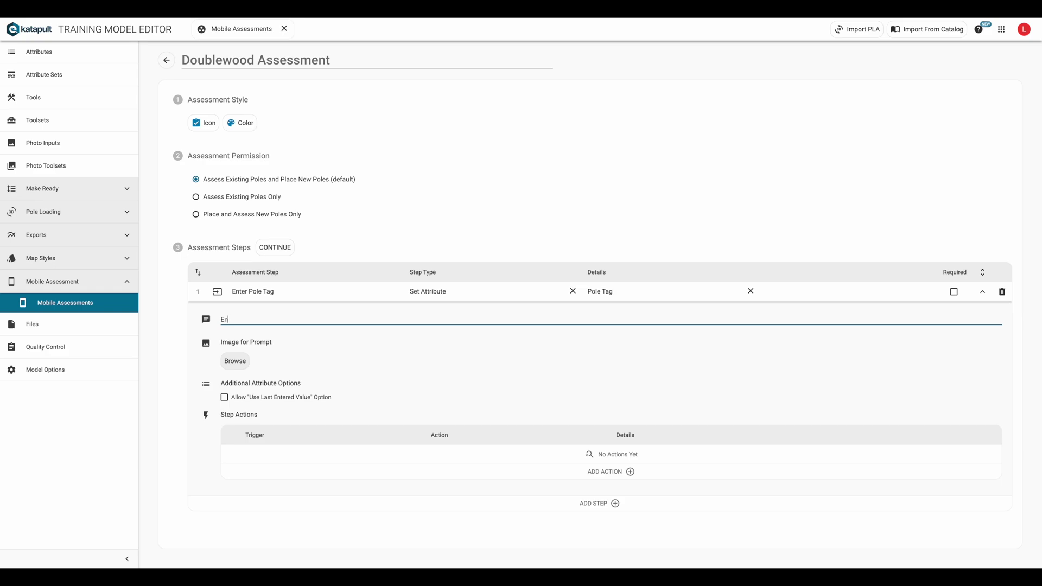
type("ter the pole tag as shown.")
left_click(230, 361)
scroll(334, 311, "down", 10)
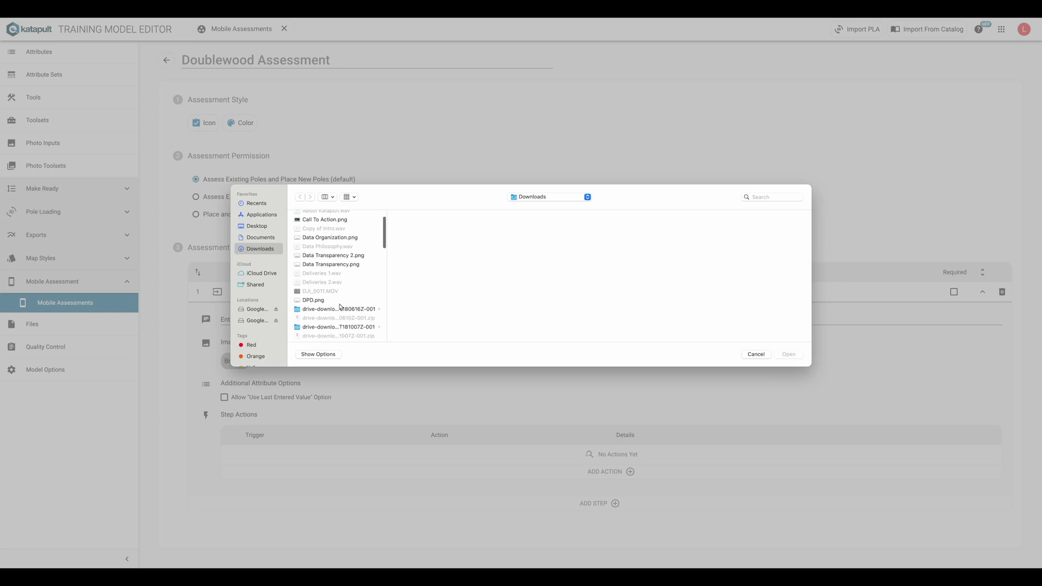
scroll(340, 315, "down", 5)
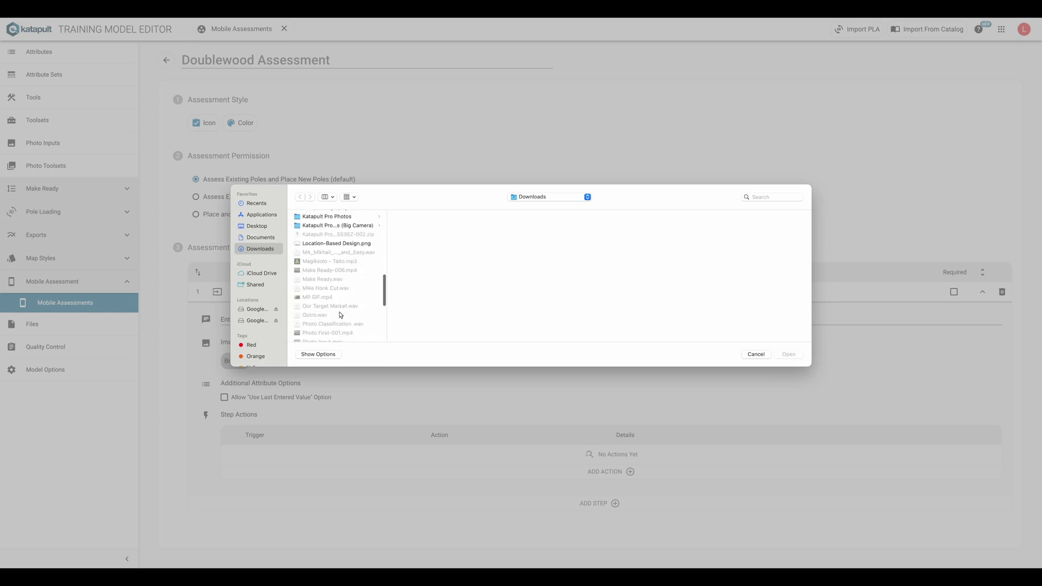
left_click(331, 320)
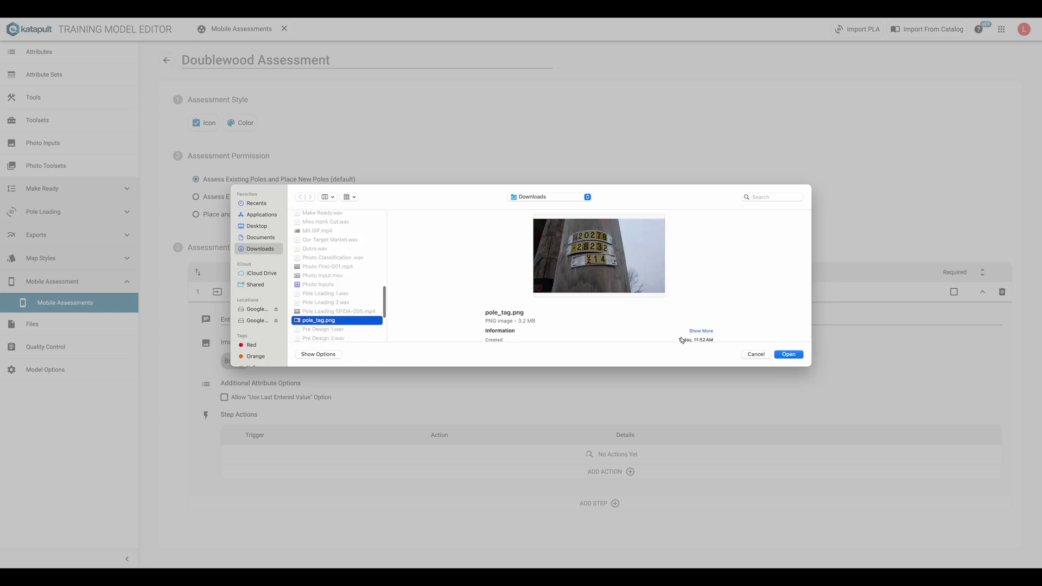
left_click(787, 355)
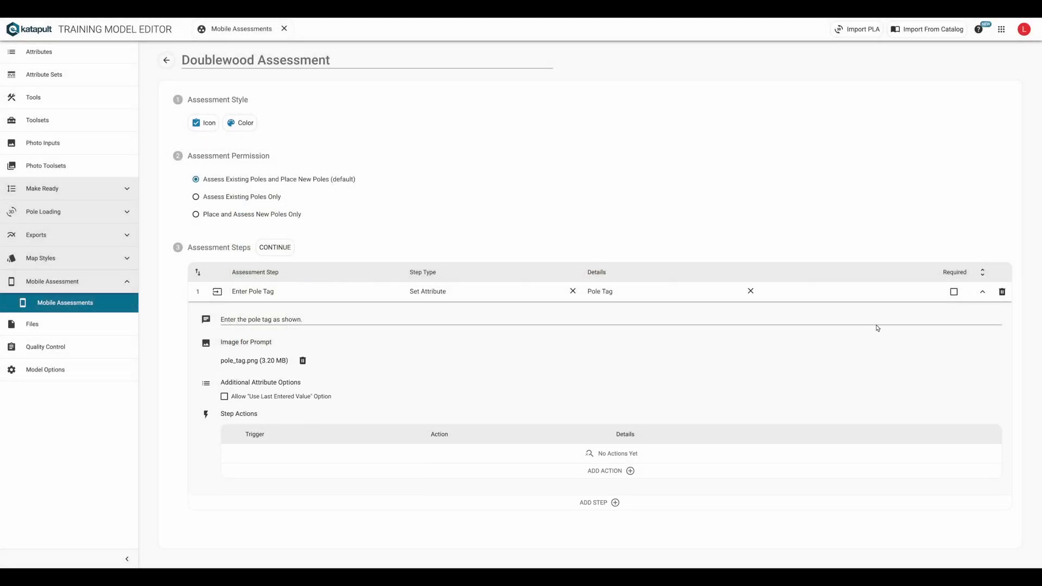
left_click(982, 292)
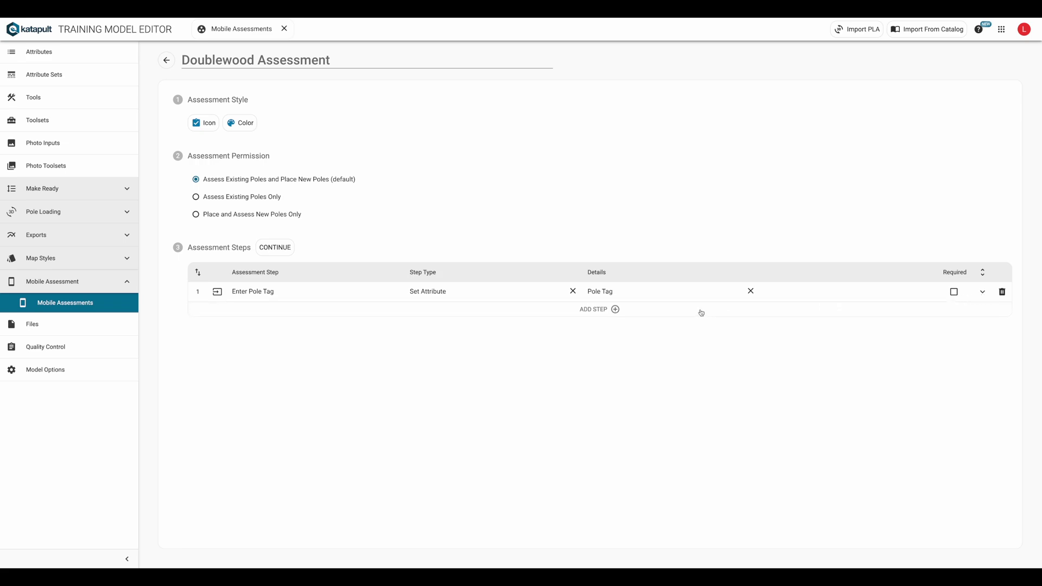
Add required step 2 'Doublewood Conditions' as a Set Attribute step for the Doublewood Conditions attribute
left_click(615, 310)
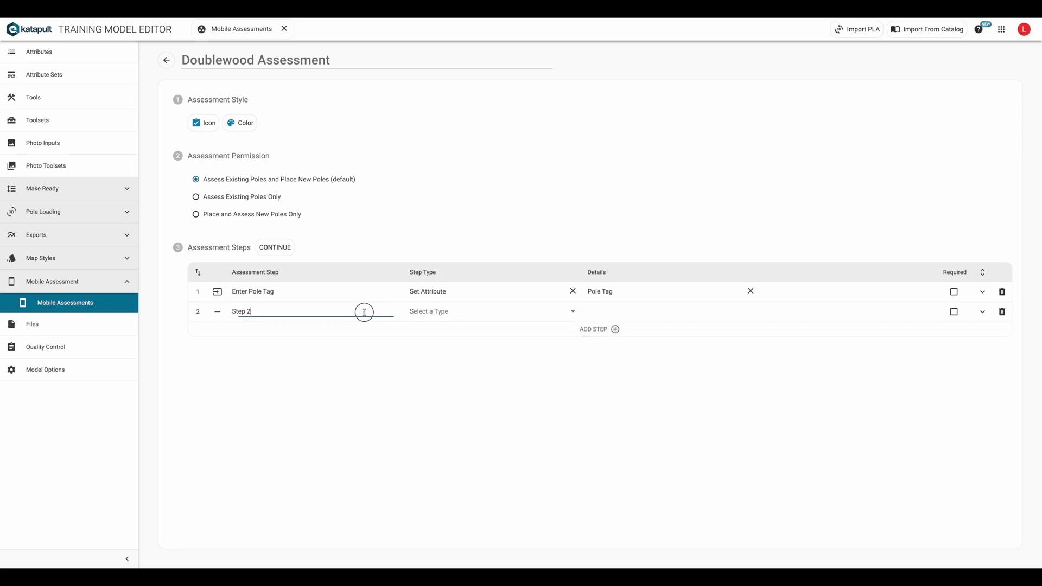
key("ctrl+a")
type("Doublewood")
left_click(461, 312)
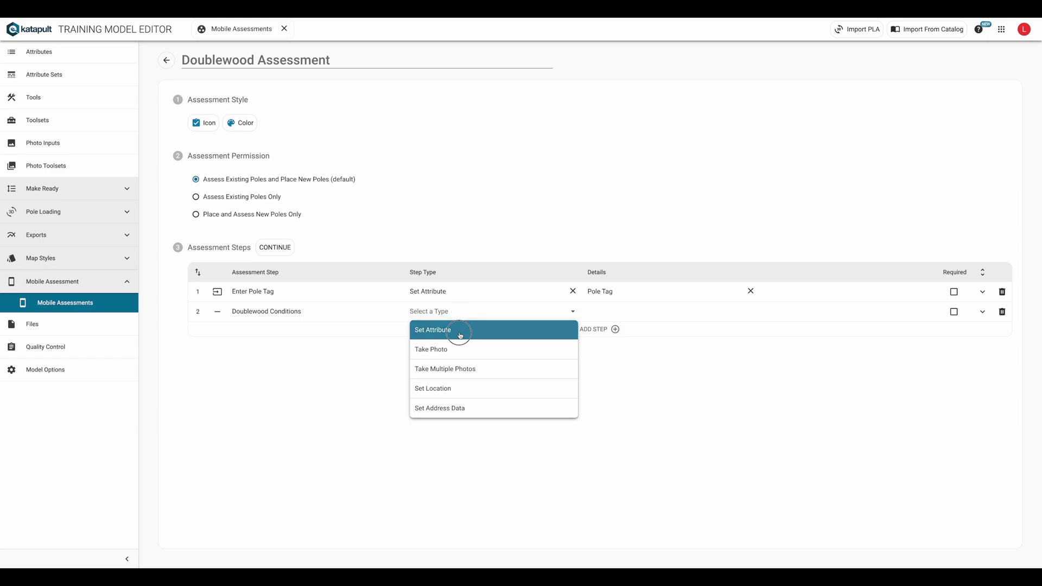
left_click(461, 335)
left_click(600, 311)
type("doublewoo")
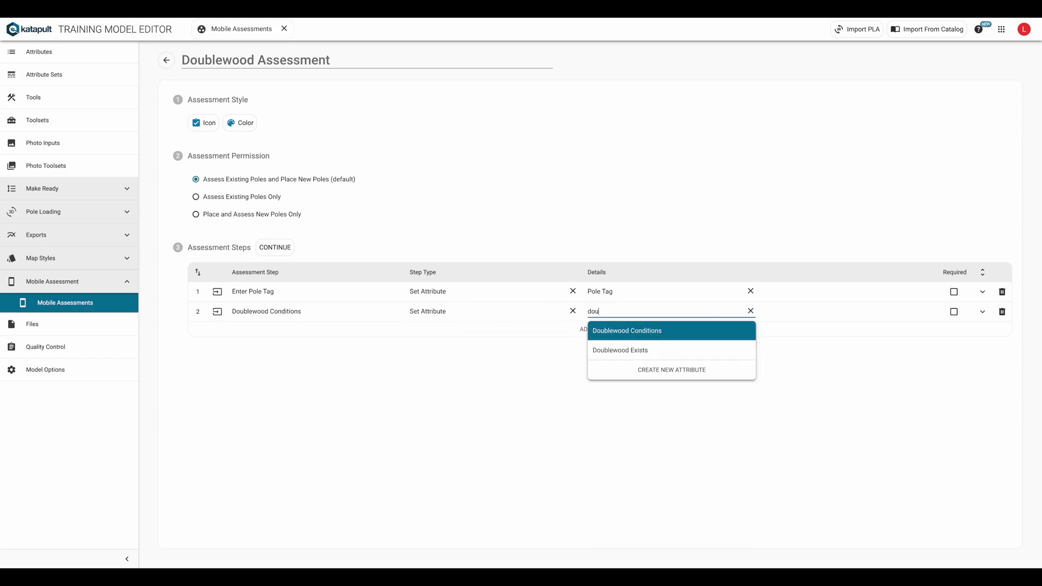
left_click(609, 328)
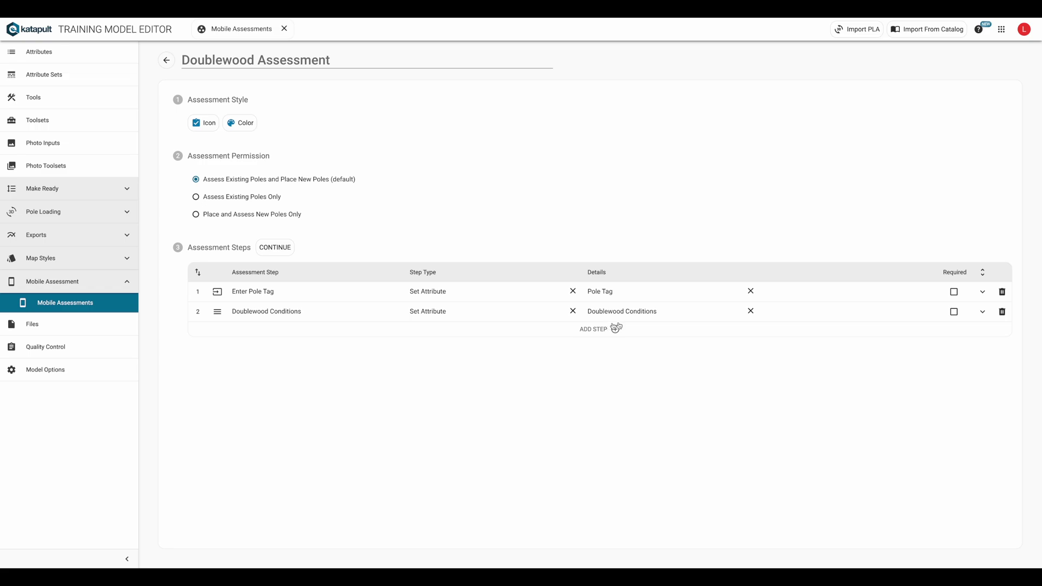
left_click(954, 313)
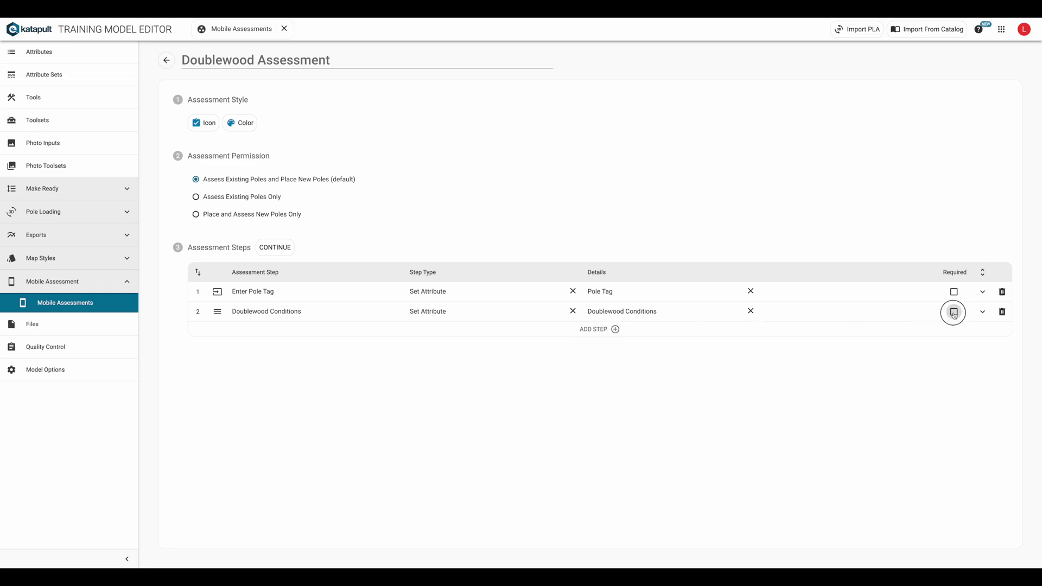
Write step 2's prompt telling the user to mark stub-pole attachments as Transfers Needed
left_click(982, 313)
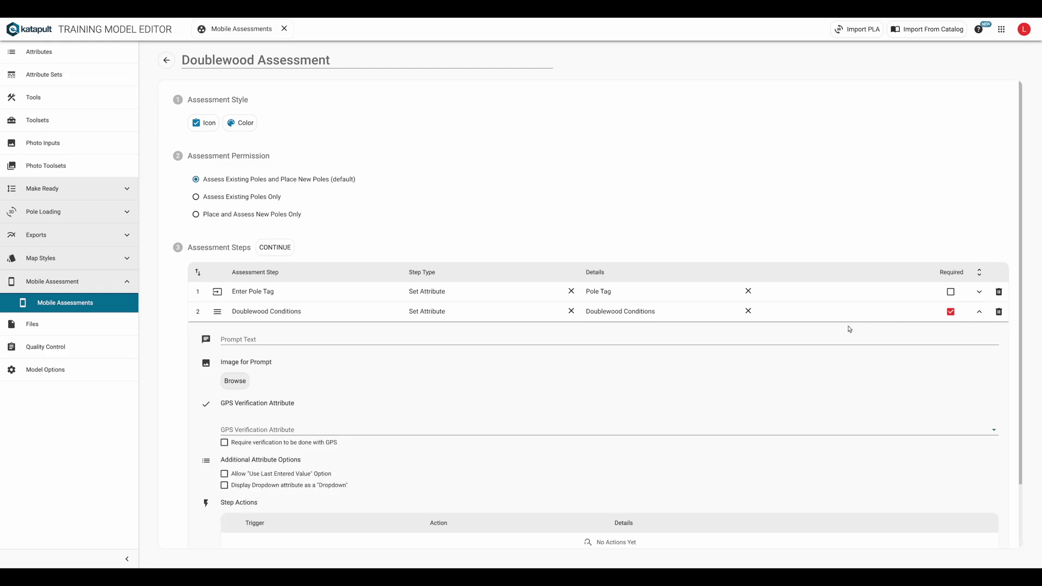
left_click(236, 340)
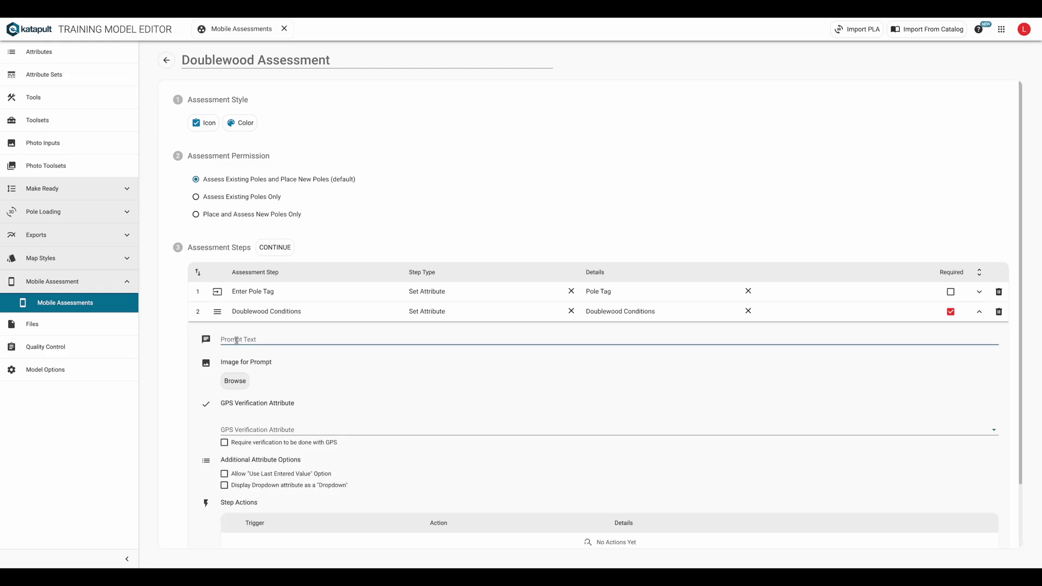
type("If")
type("mark it ")
type("as Transfers Ne")
key("BackSpace")
type("s Needed.")
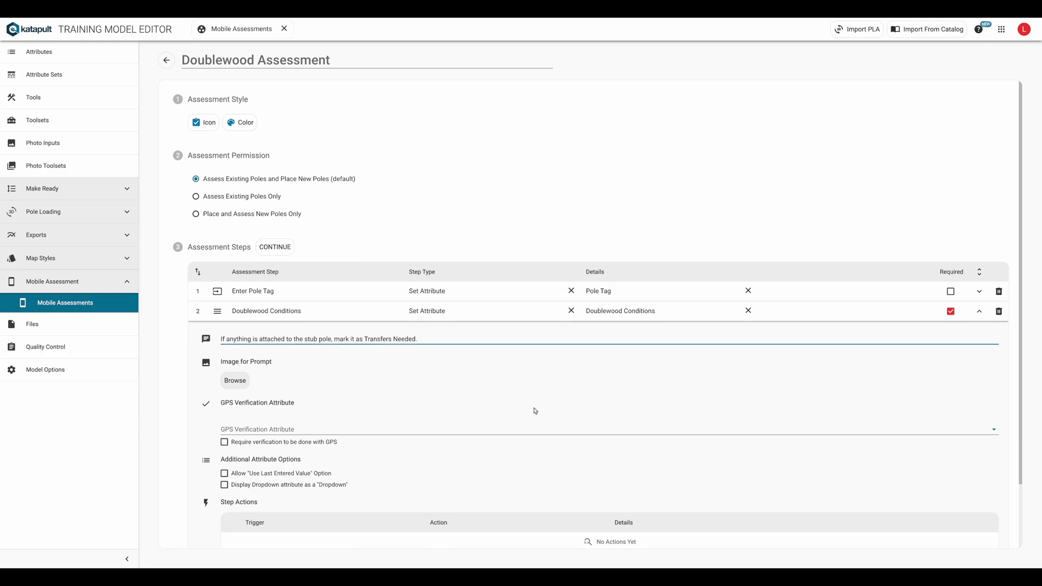
scroll(533, 409, "down", 2)
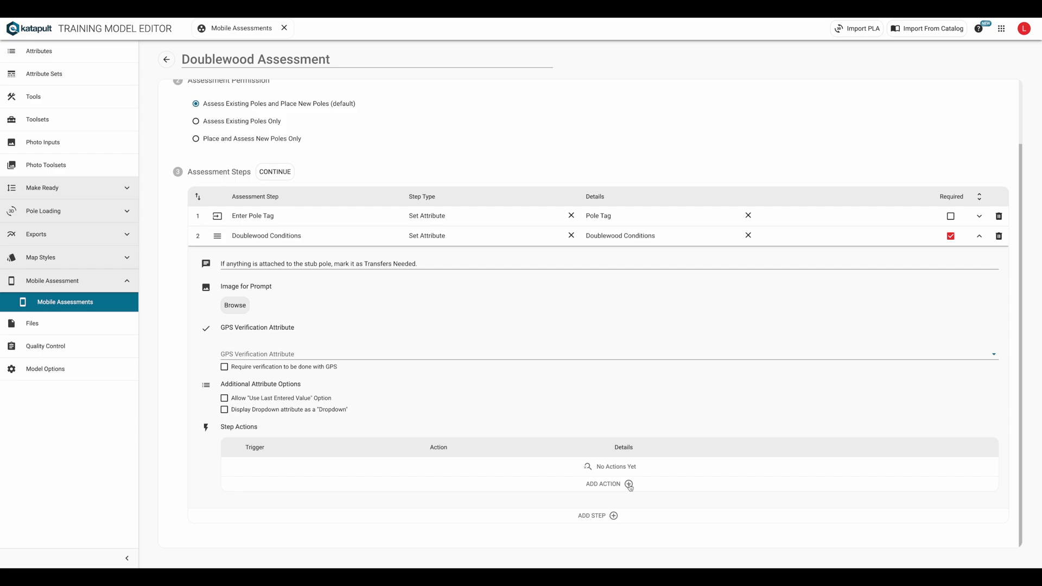
Add a step 2 action setting Doublewood Exists to No when Selected None
left_click(629, 484)
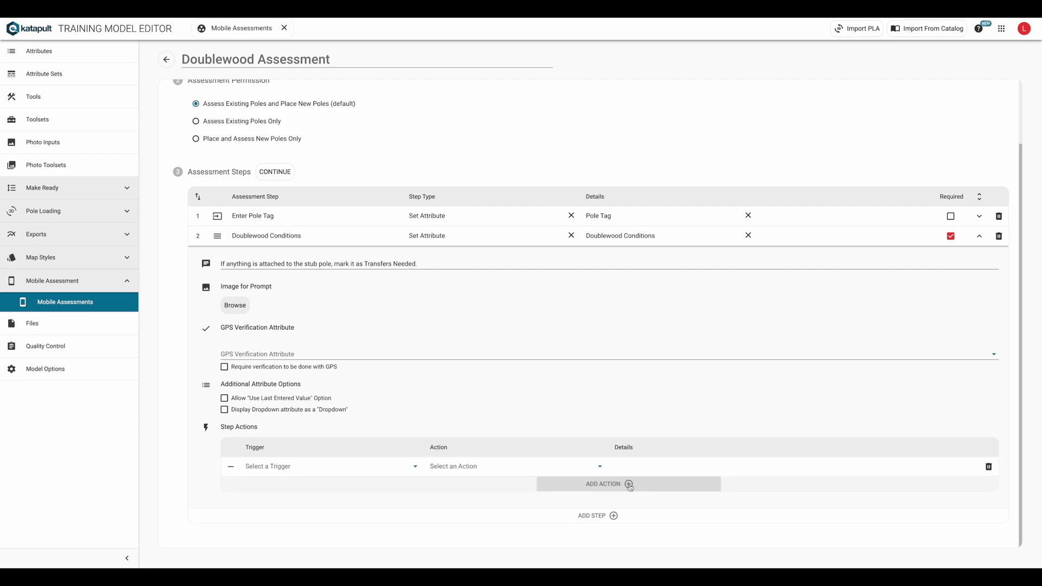
left_click(374, 467)
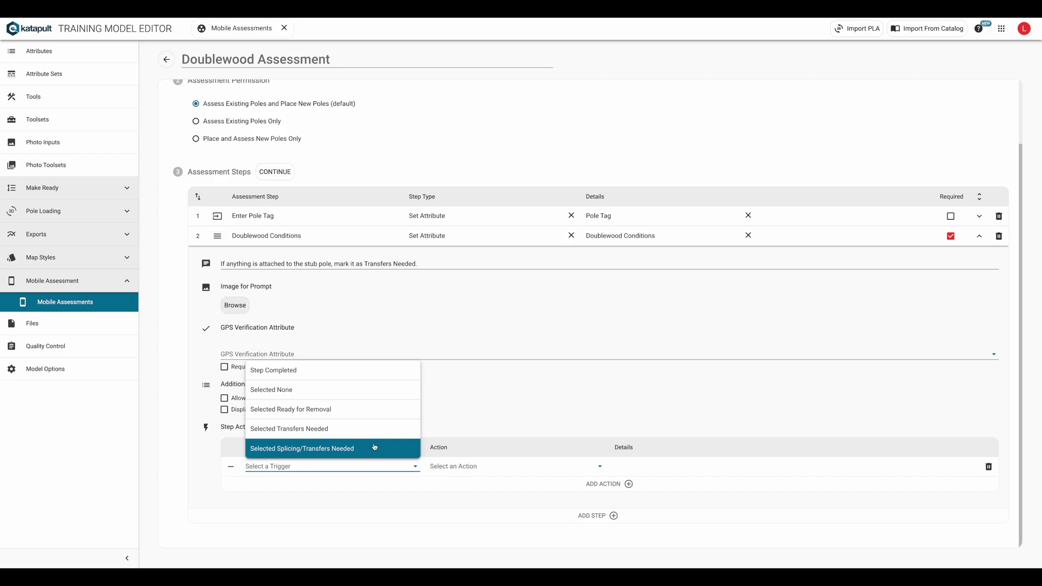
left_click(379, 389)
left_click(448, 467)
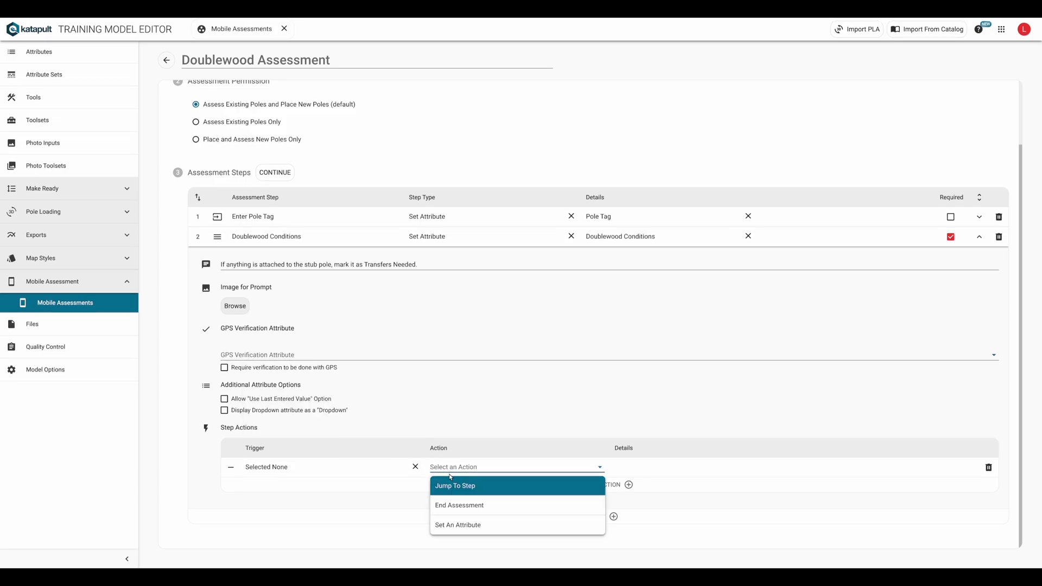
left_click(461, 525)
left_click(624, 467)
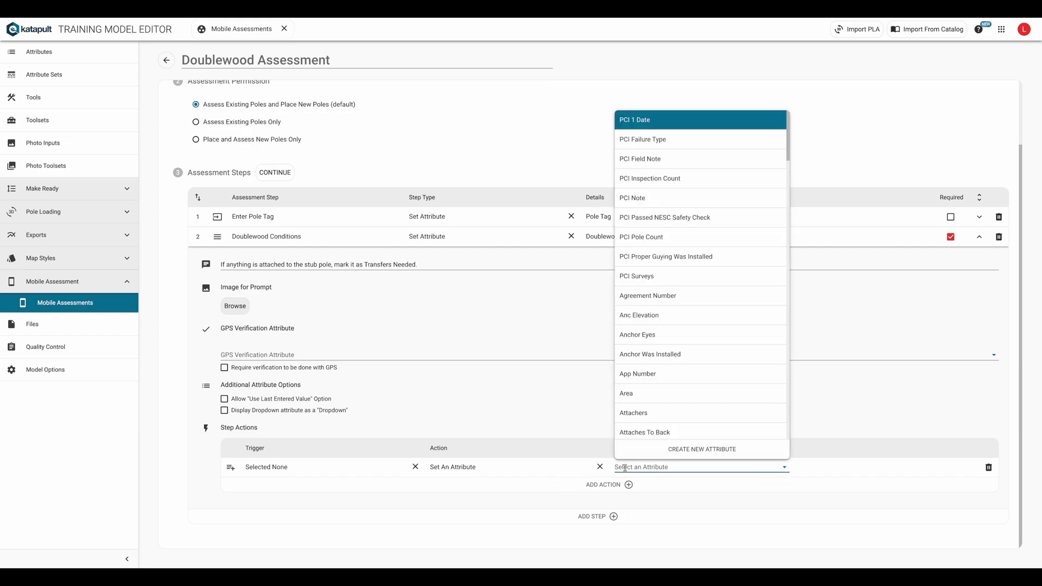
type("doublew")
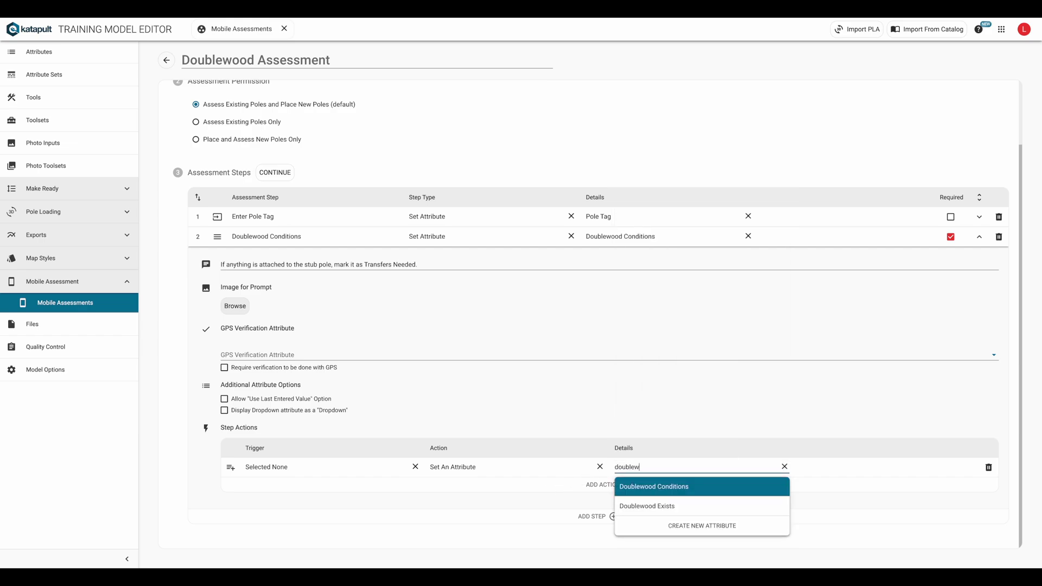
type("ood")
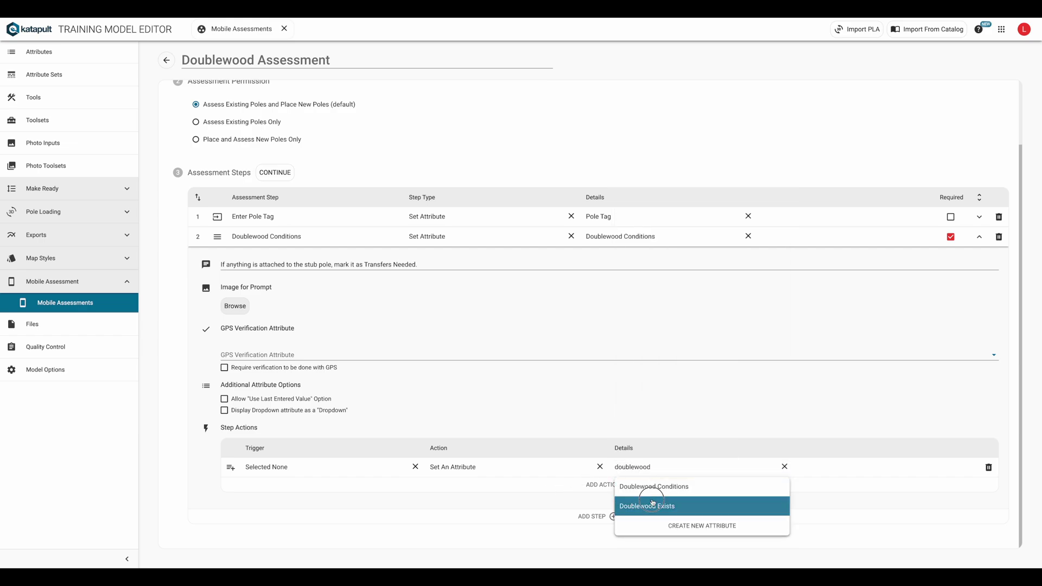
left_click(648, 506)
left_click(827, 467)
left_click(825, 439)
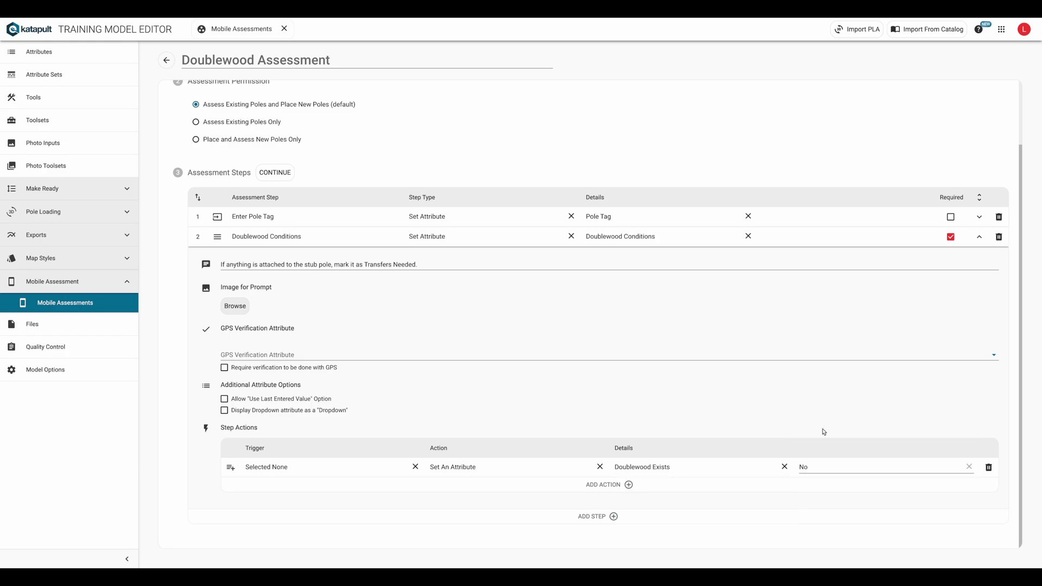
Add an action setting Doublewood Exists to Yes on Selected Ready for Removal
left_click(618, 486)
left_click(335, 486)
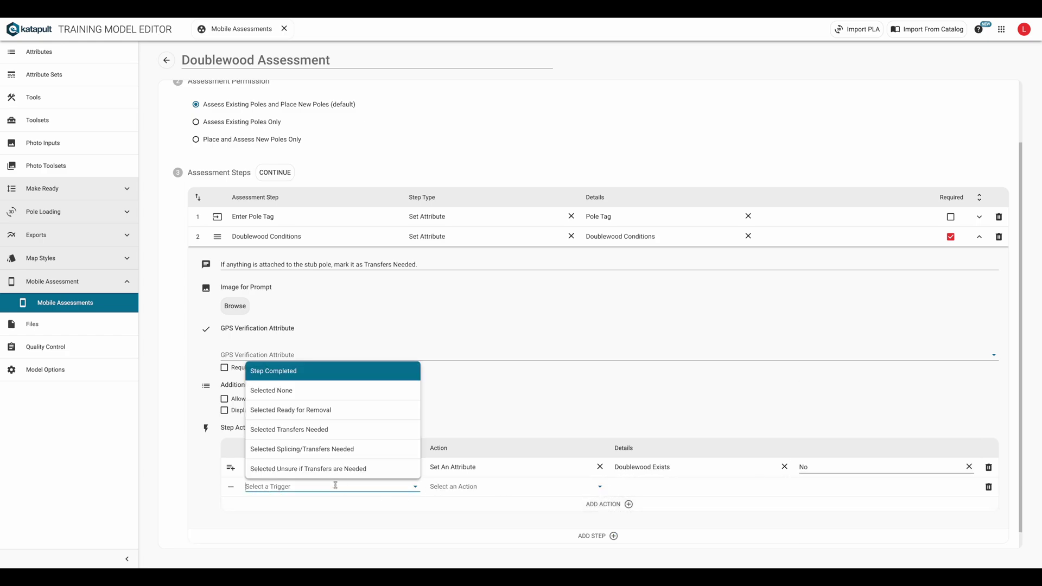
left_click(326, 408)
left_click(454, 487)
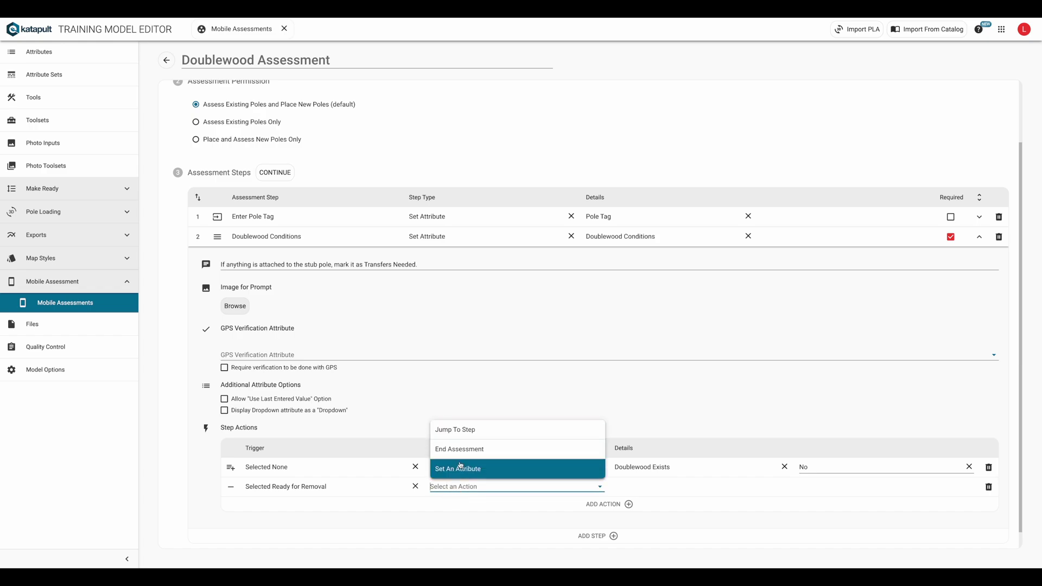
left_click(462, 467)
left_click(675, 486)
type("doublewood e")
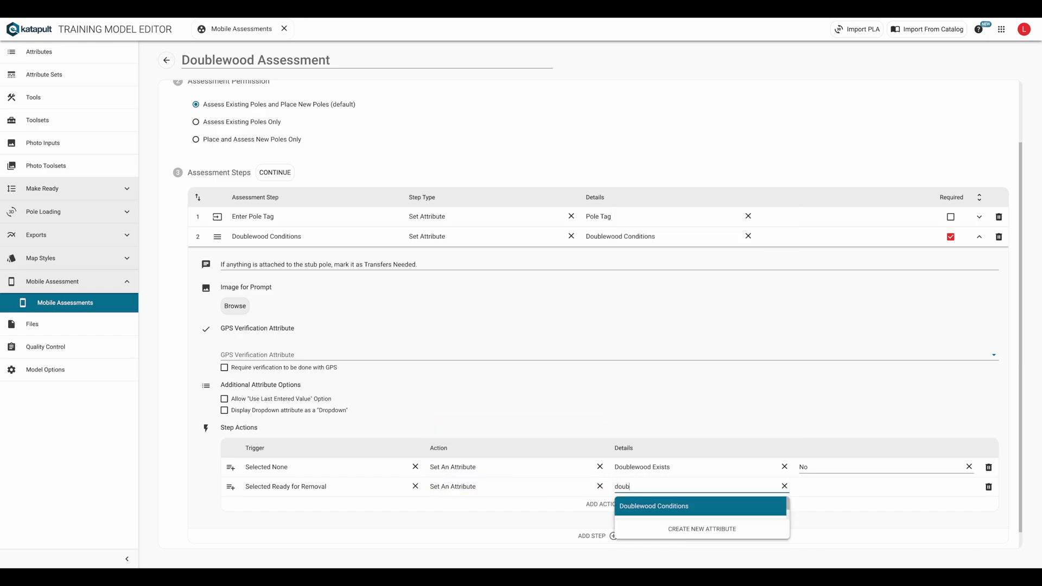
left_click(676, 500)
left_click(814, 486)
left_click(809, 429)
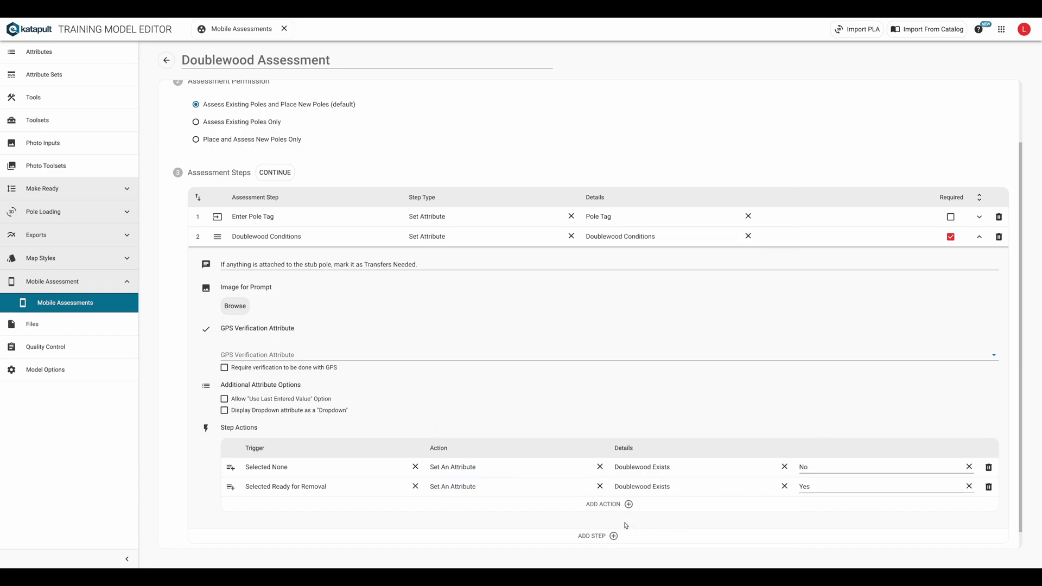
Add an action setting Doublewood Exists to Yes on Selected Transfers Needed
left_click(608, 504)
left_click(282, 506)
left_click(321, 467)
left_click(446, 506)
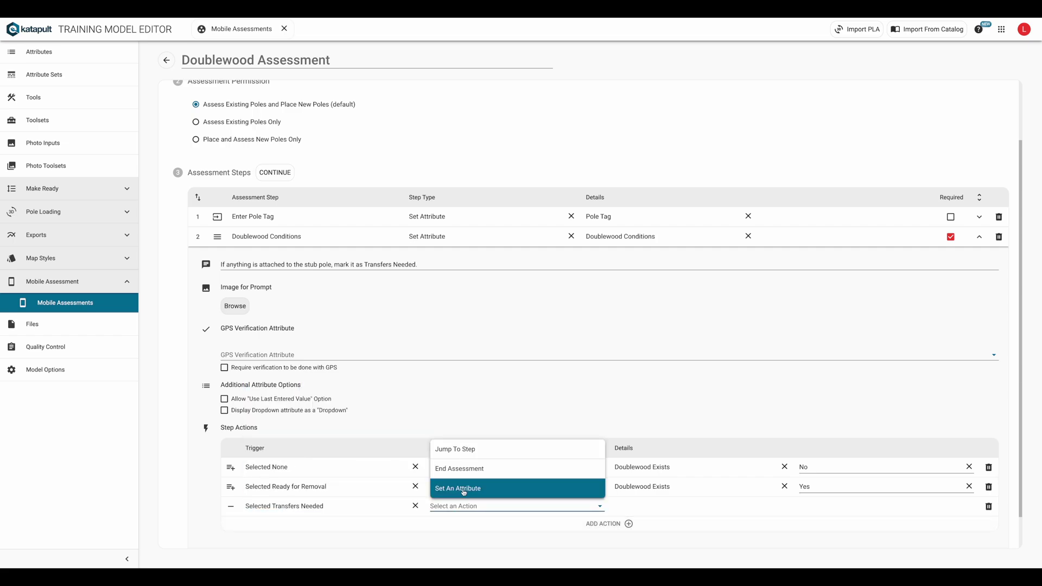
left_click(460, 486)
left_click(674, 506)
type("doublewood")
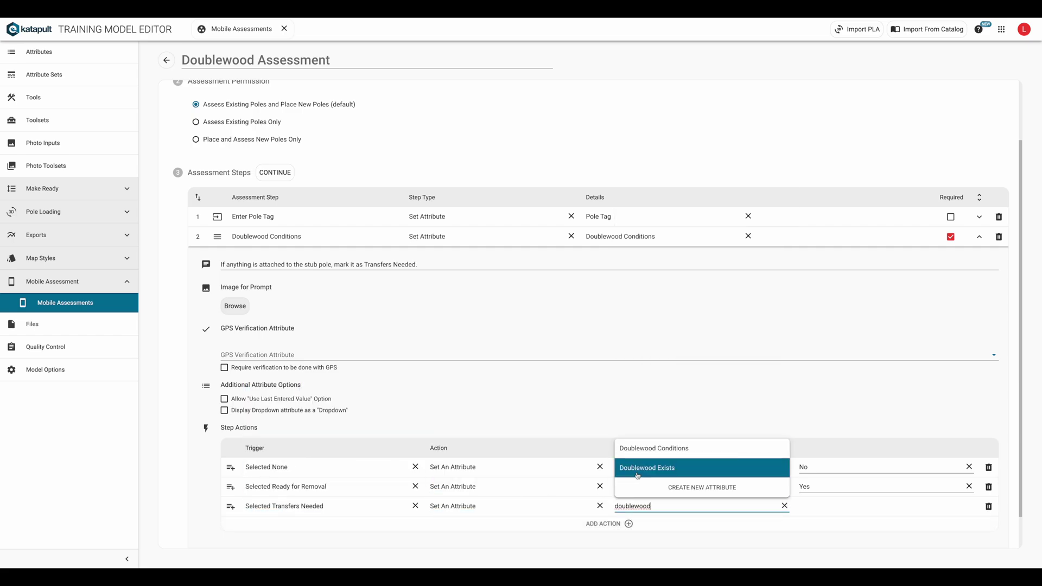
left_click(647, 468)
left_click(820, 506)
left_click(814, 449)
Add an action setting Doublewood Exists to Yes on Selected Splicing/Transfers Needed
scroll(555, 446, "down", 1)
left_click(607, 485)
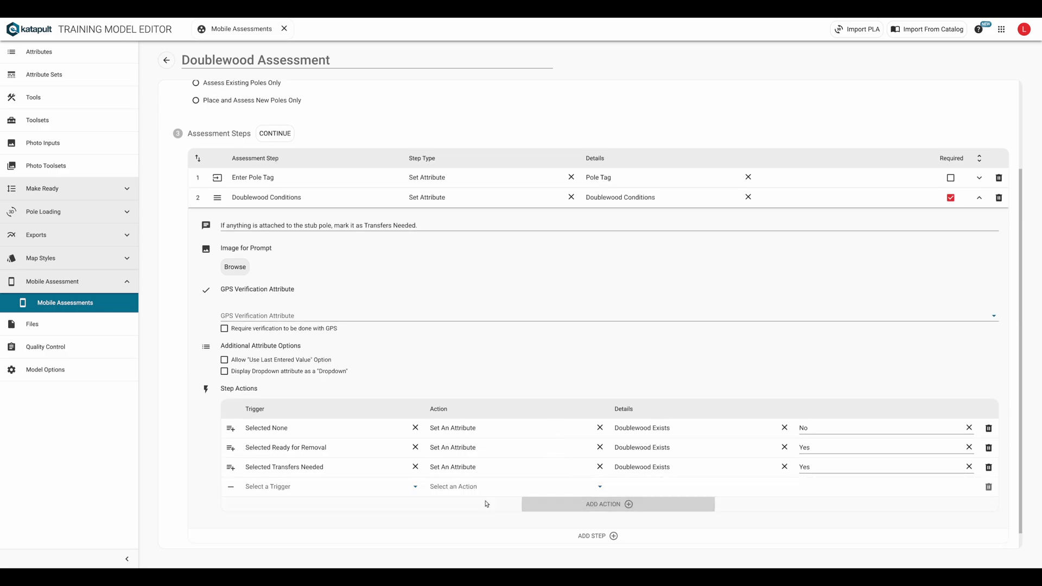
left_click(282, 487)
left_click(293, 448)
left_click(461, 486)
type("se")
key("Return")
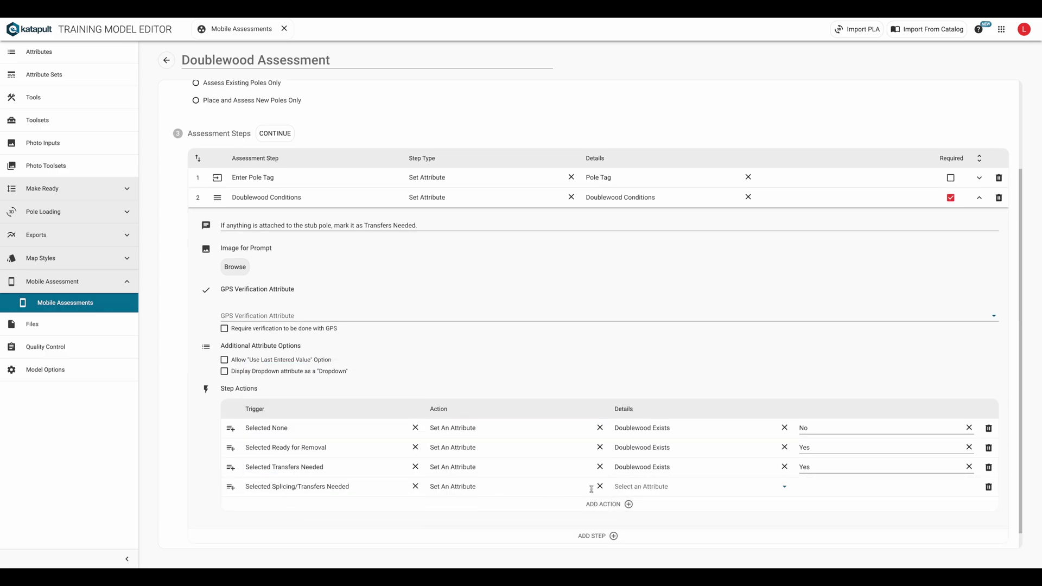
type("doublewood")
key("Down")
key("Return")
left_click(850, 483)
left_click(836, 432)
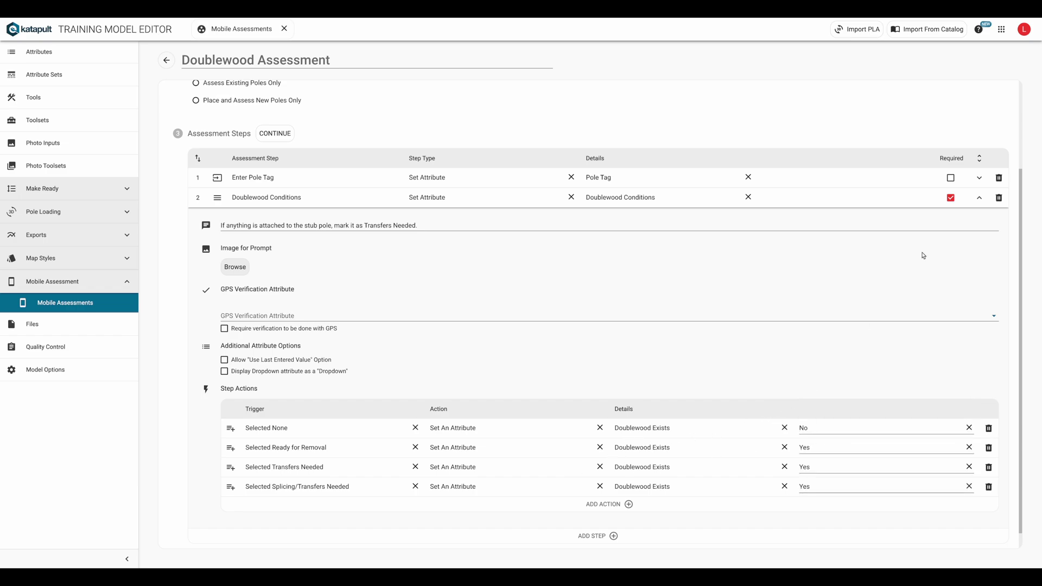
Add step 3 'Tag Photo' as a Take Photo step with Tag as its photo classification
left_click(979, 200)
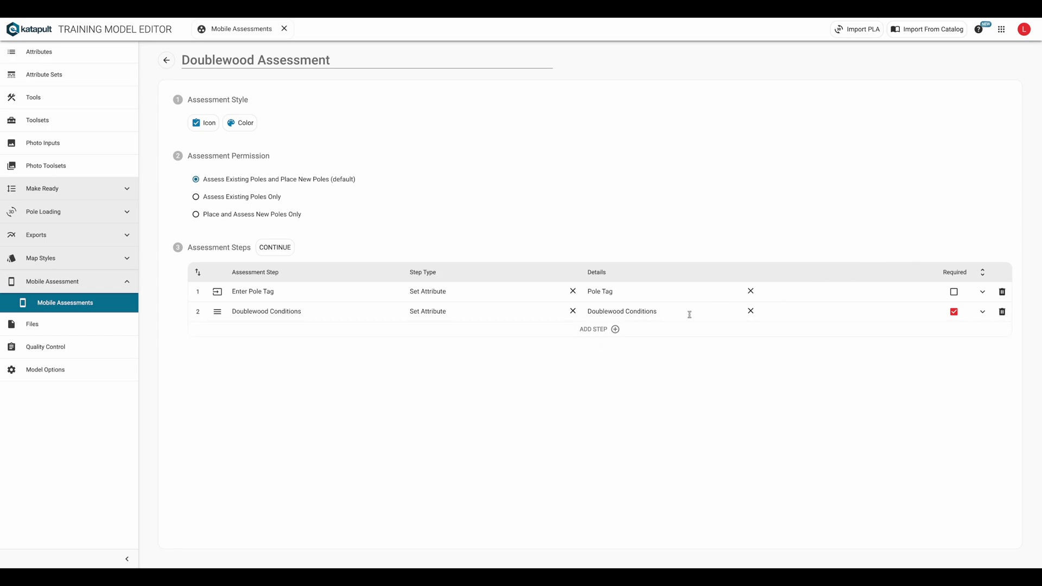
left_click(614, 333)
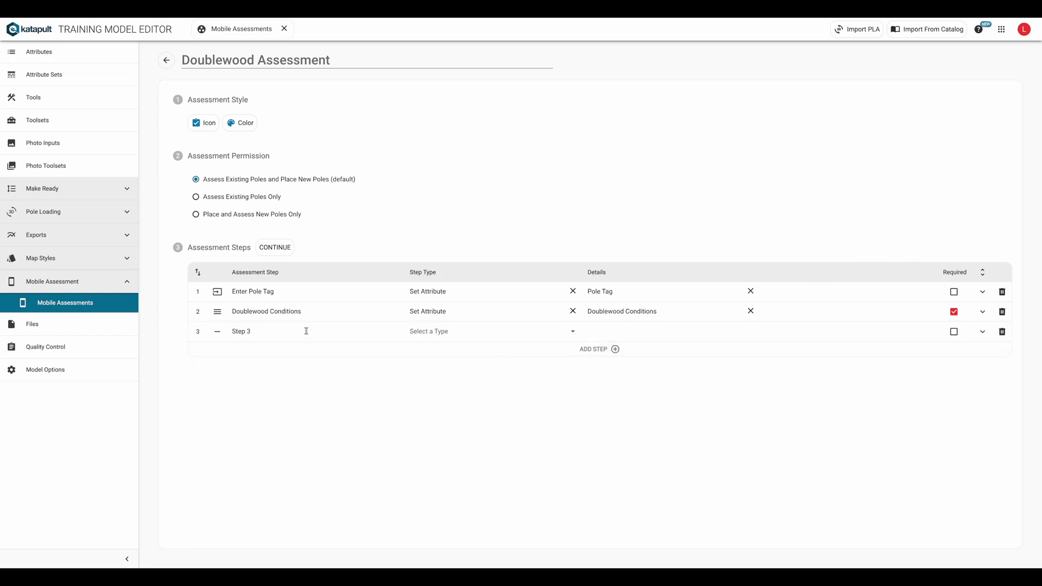
left_click_drag(279, 332, 217, 337)
type("Tag Photo")
left_click(425, 332)
left_click(430, 368)
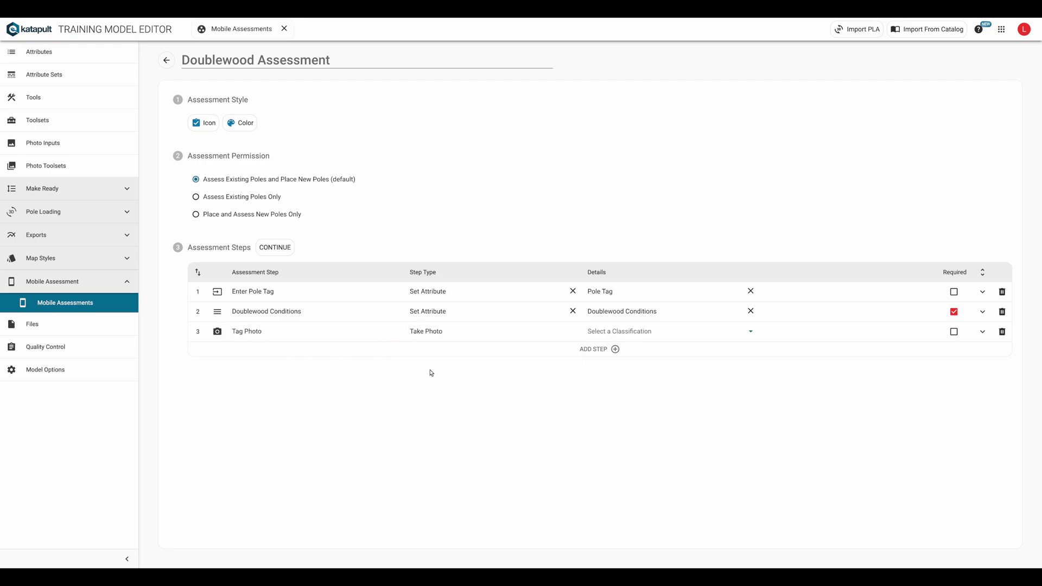
left_click(627, 332)
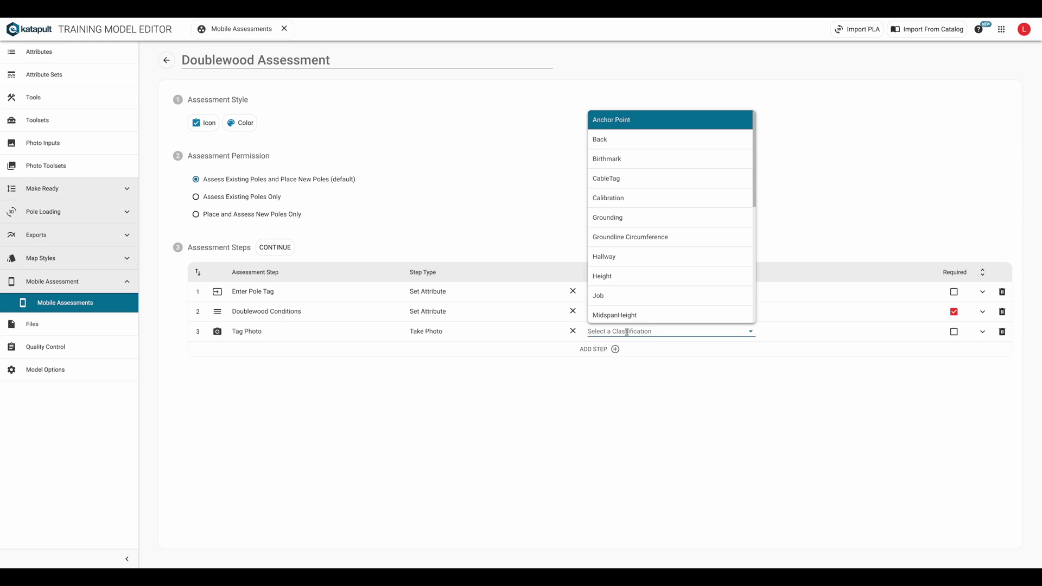
type("ta")
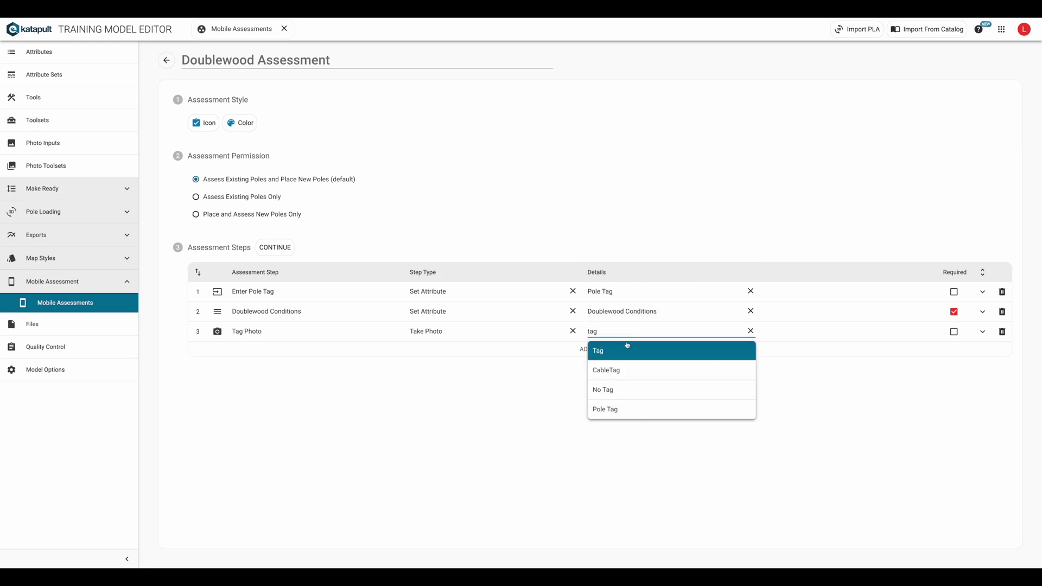
type("g")
left_click(626, 352)
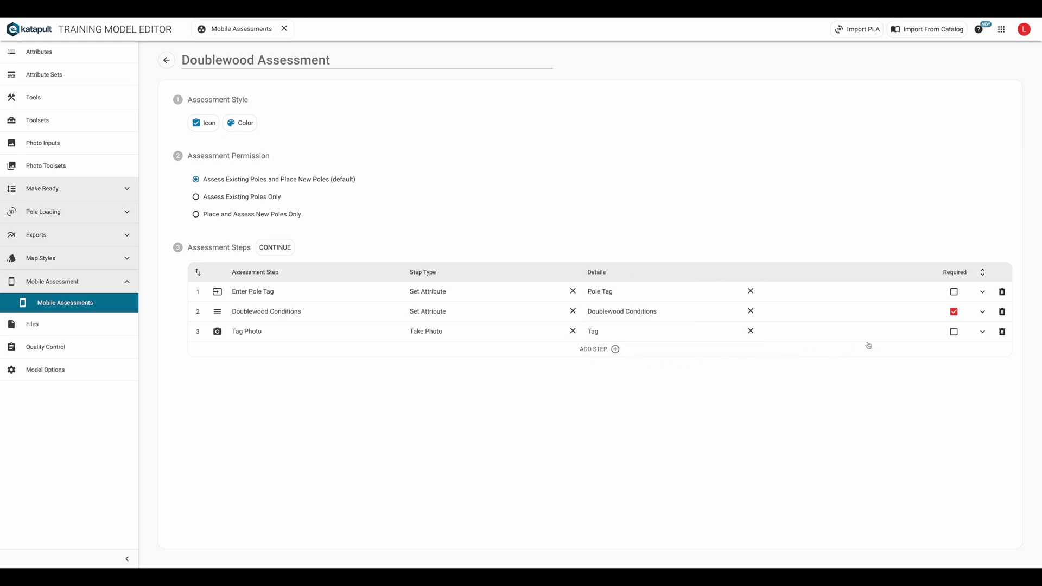
left_click(982, 334)
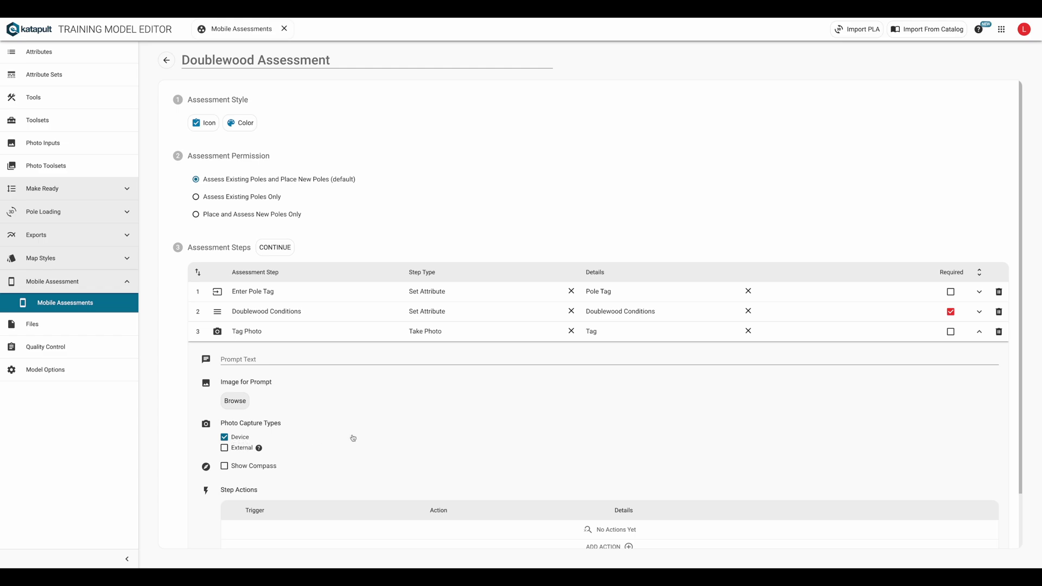
Add a Doublewood Conditions action jumping to step 3 Tag Photo on Selected None
left_click(979, 331)
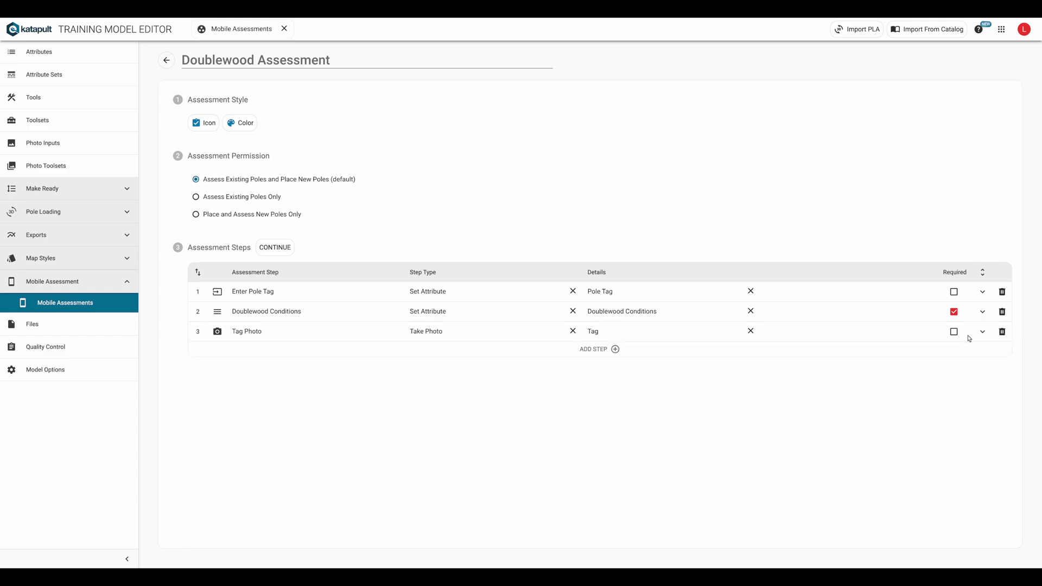
left_click(982, 312)
scroll(634, 423, "down", 3)
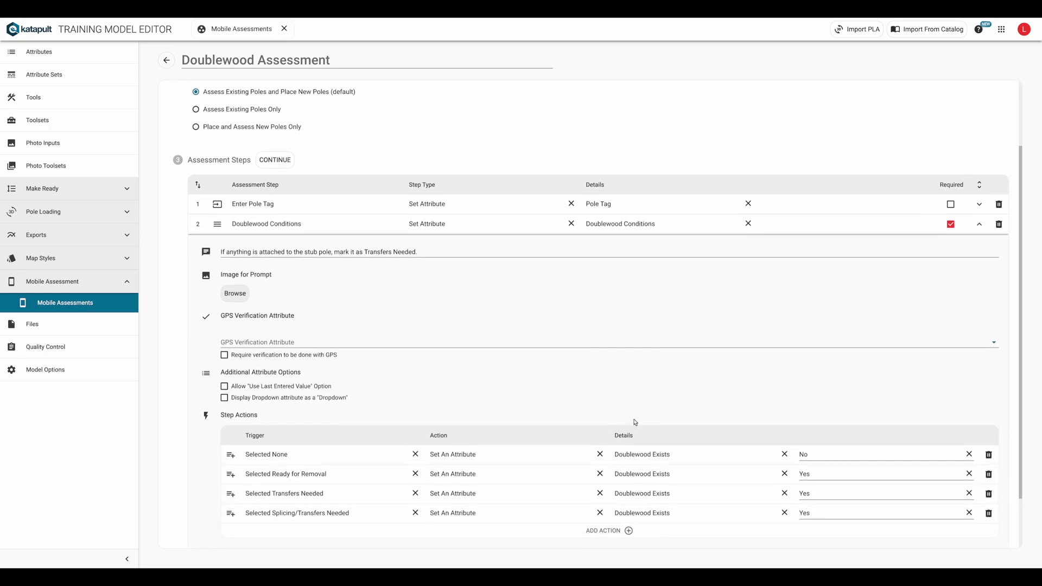
left_click(628, 465)
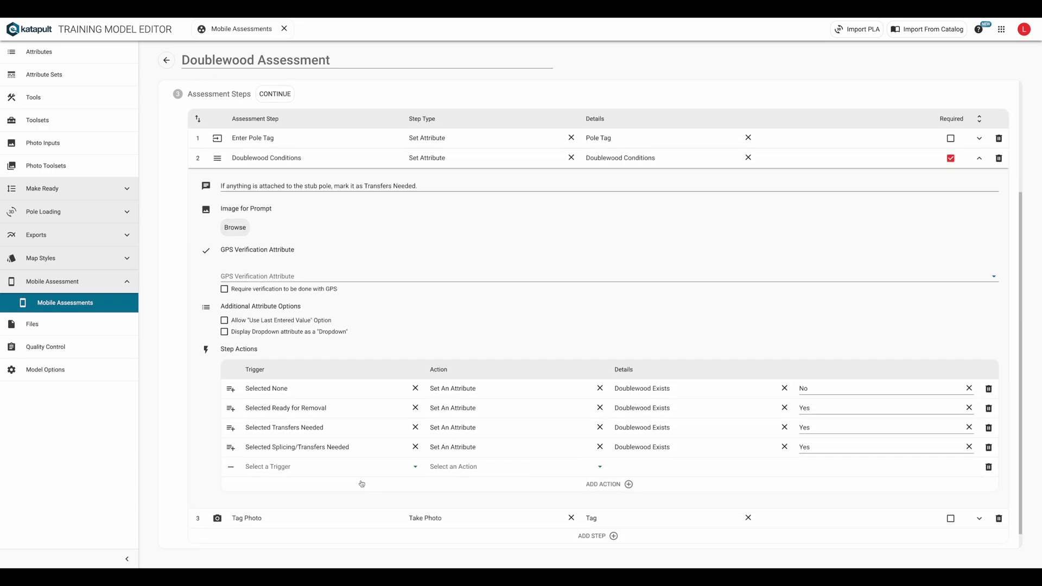
left_click(328, 468)
left_click(314, 370)
left_click(443, 467)
left_click(451, 485)
left_click(651, 465)
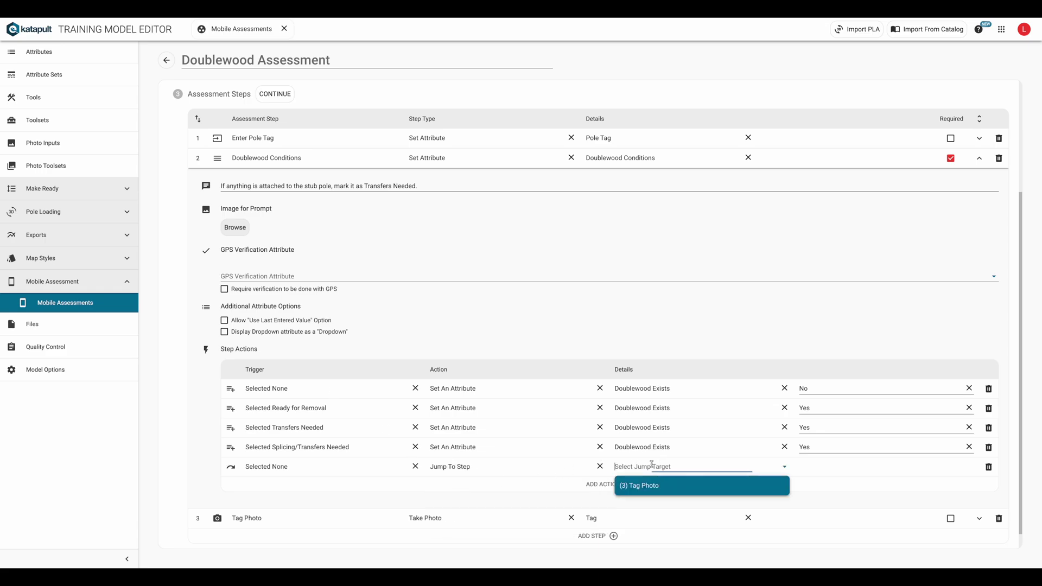
left_click(649, 484)
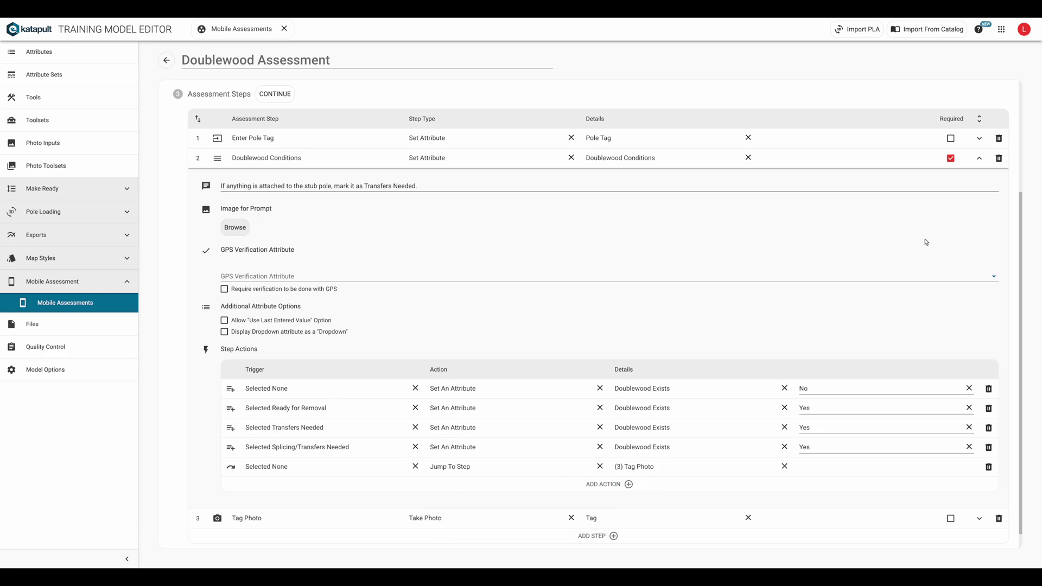
Add a Tag Photo action that ends the assessment on Step Completed
left_click(977, 160)
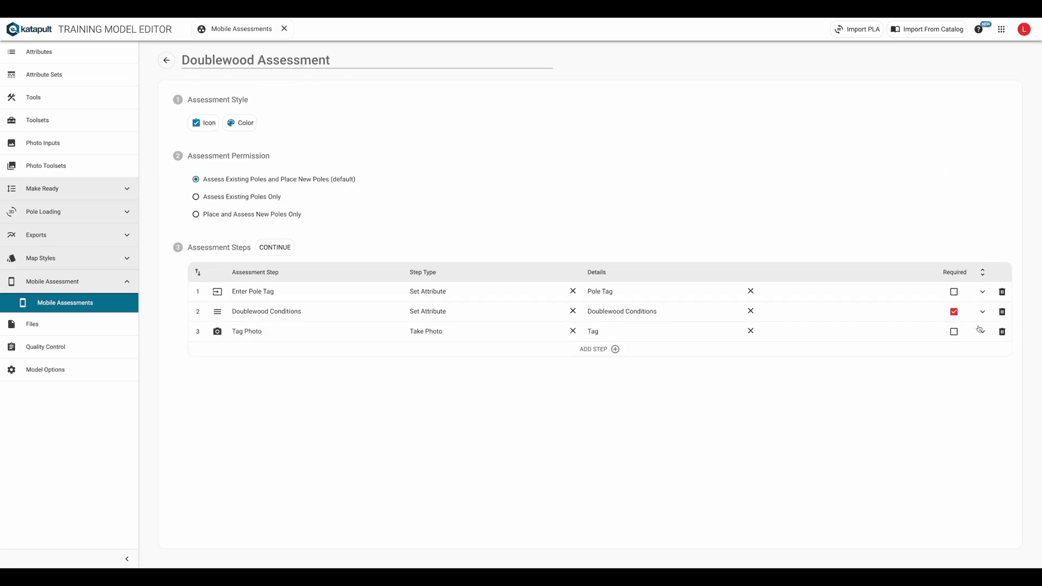
left_click(980, 331)
scroll(499, 380, "down", 2)
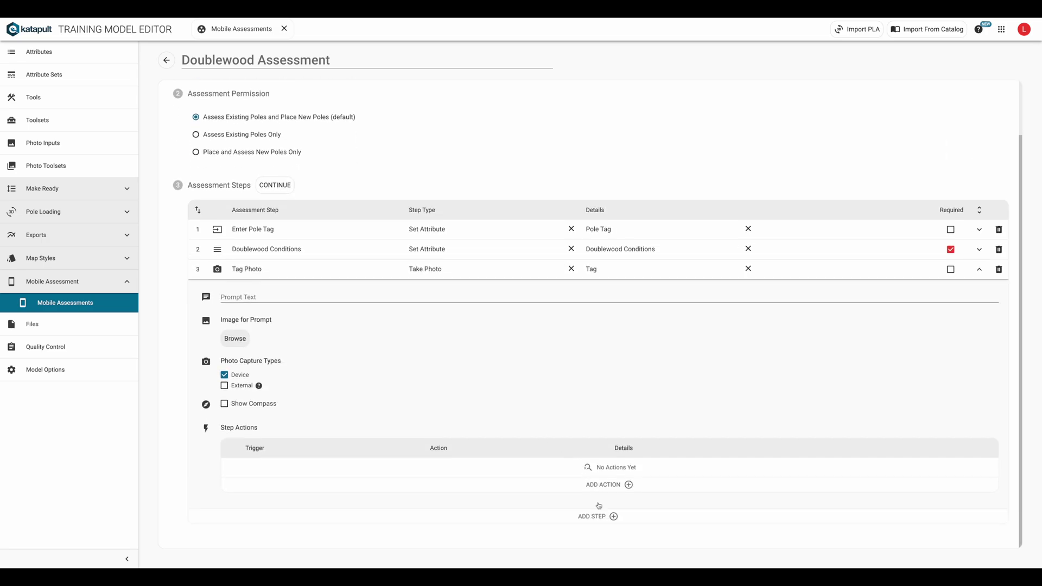
left_click(620, 485)
left_click(364, 468)
left_click(356, 490)
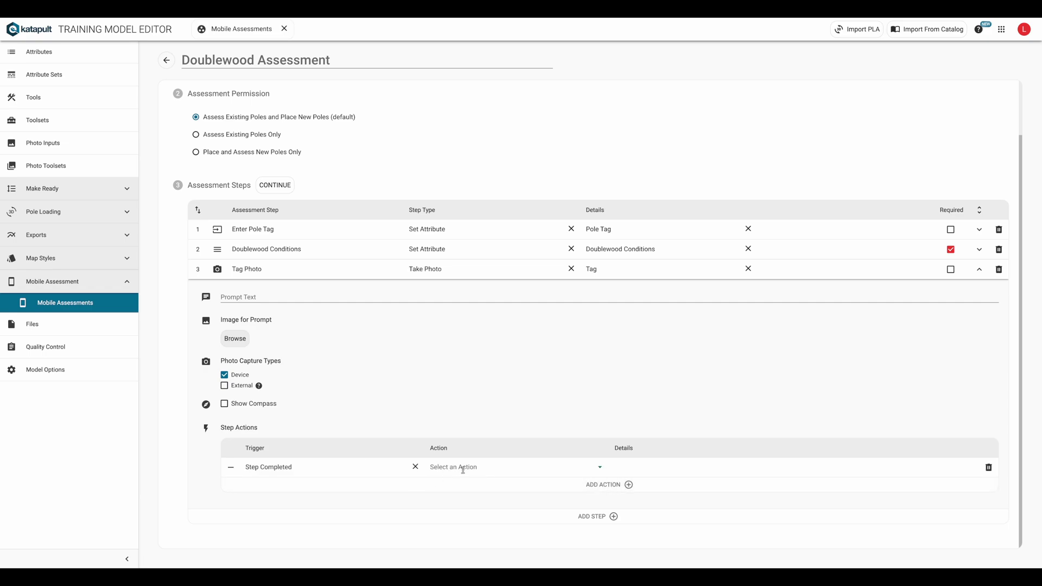
left_click(460, 467)
left_click(468, 505)
scroll(925, 263, "up", 1)
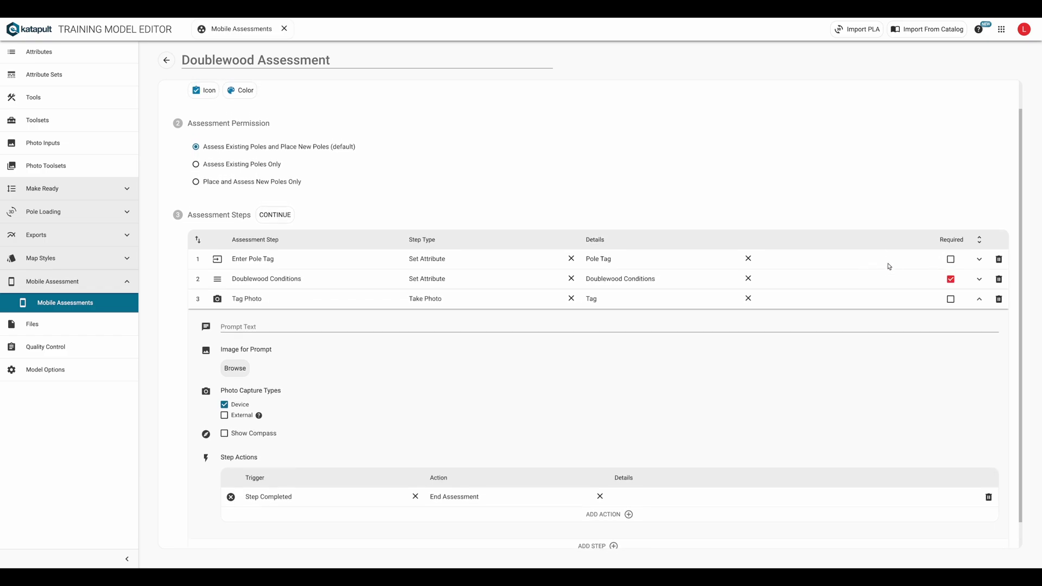
left_click(980, 299)
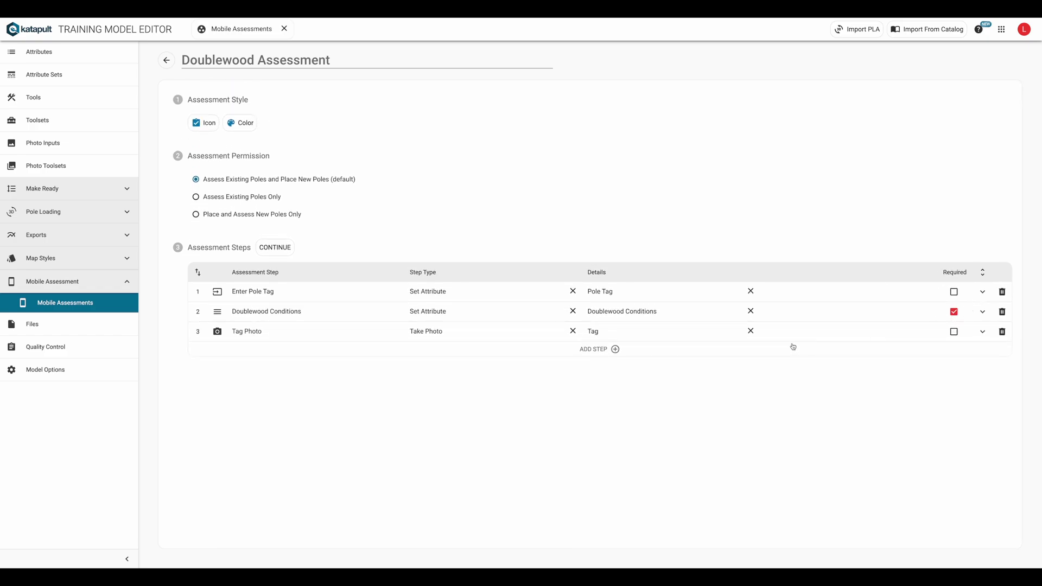
Add step 4, Existing Attachers, as a Set Attribute step using the Existing Attachers attribute
left_click(616, 350)
left_click_drag(369, 350, 228, 350)
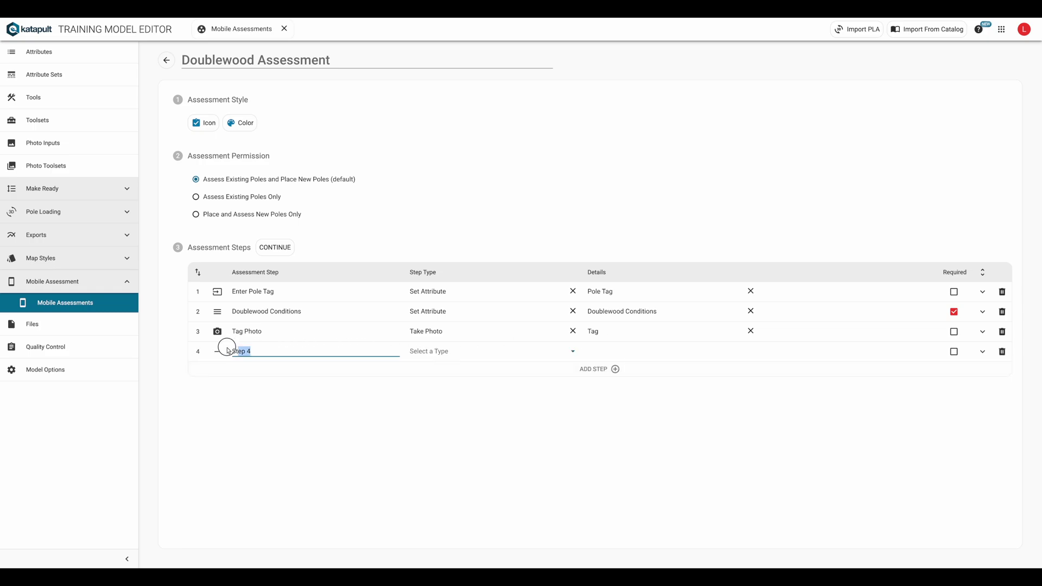
type("Existing Attachers")
left_click(419, 357)
left_click(421, 365)
left_click(589, 351)
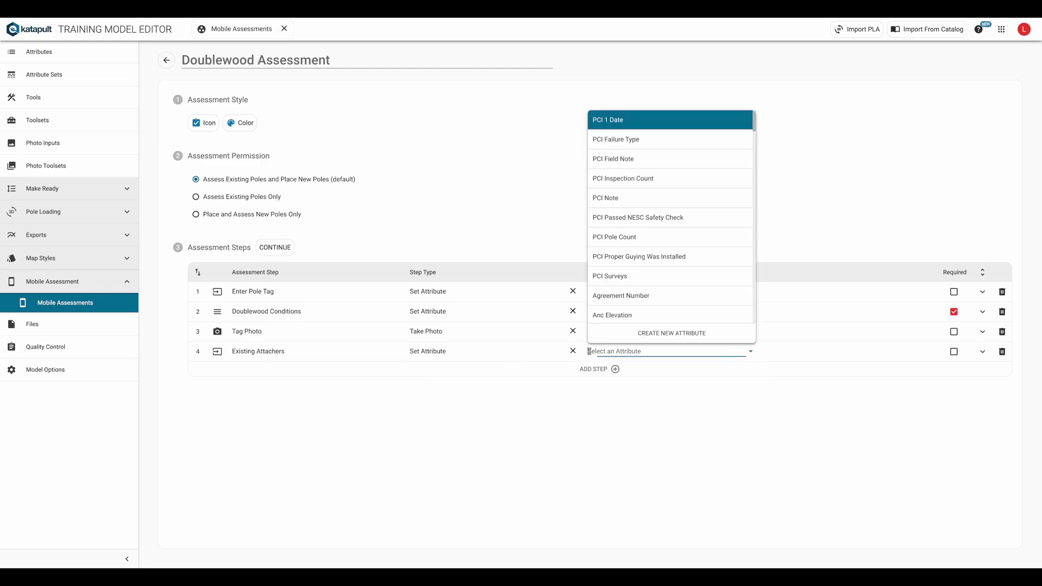
type("existing")
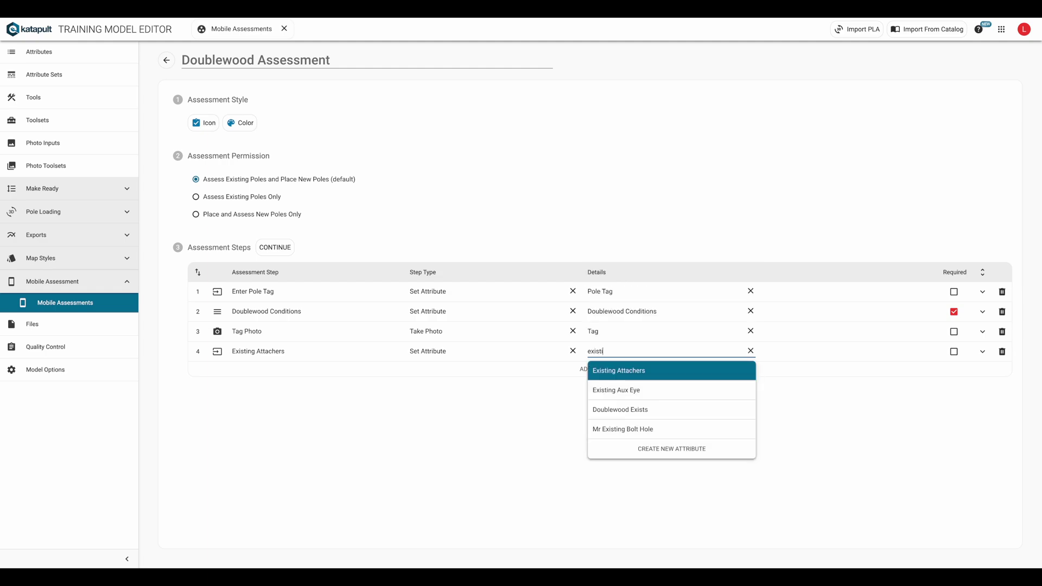
left_click(604, 371)
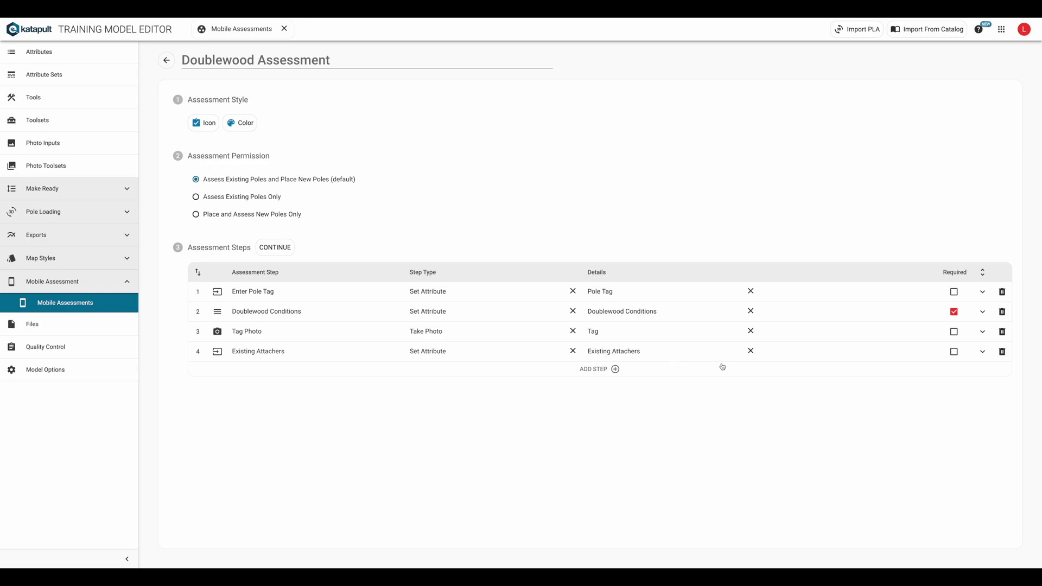
Give step 4 the prompt 'Enter the existing attachers on record.'
left_click(983, 352)
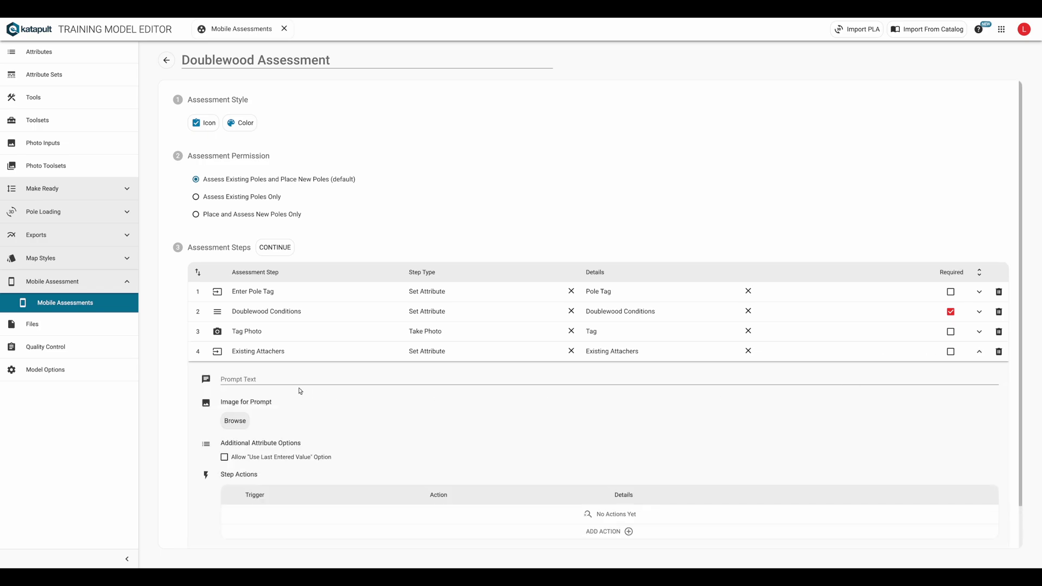
left_click(243, 379)
type("Enter the existing attachers on record.")
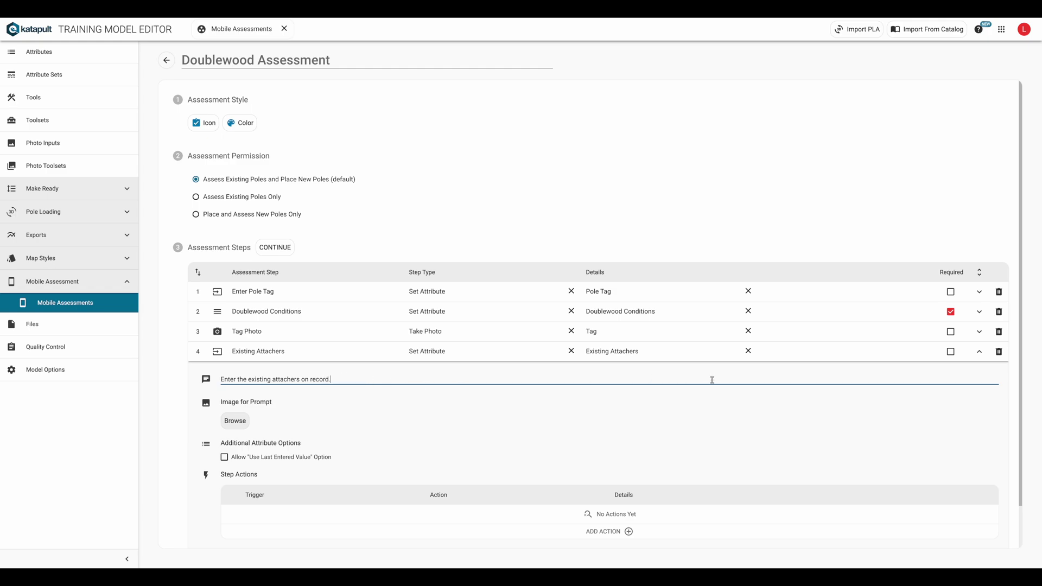
left_click(979, 353)
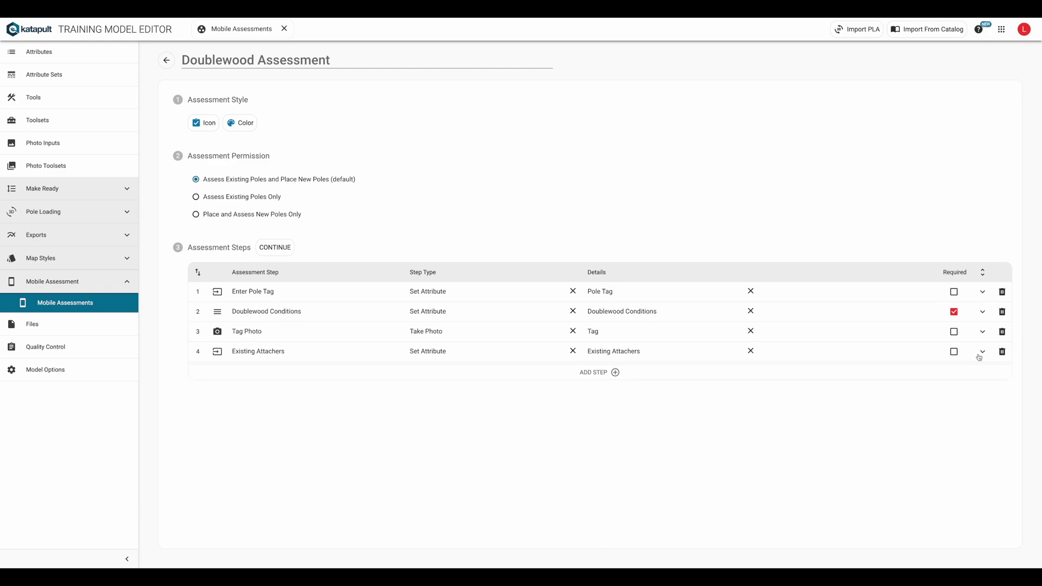
Add a Doublewood Conditions action jumping to (4) Existing Attachers when Transfers Needed is selected
left_click(984, 318)
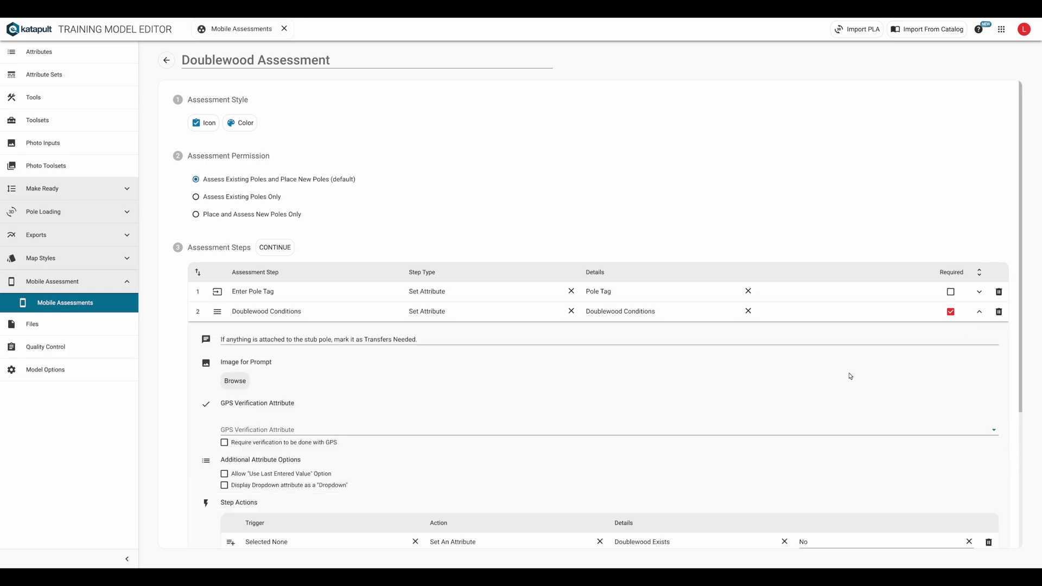
scroll(649, 402, "down", 3)
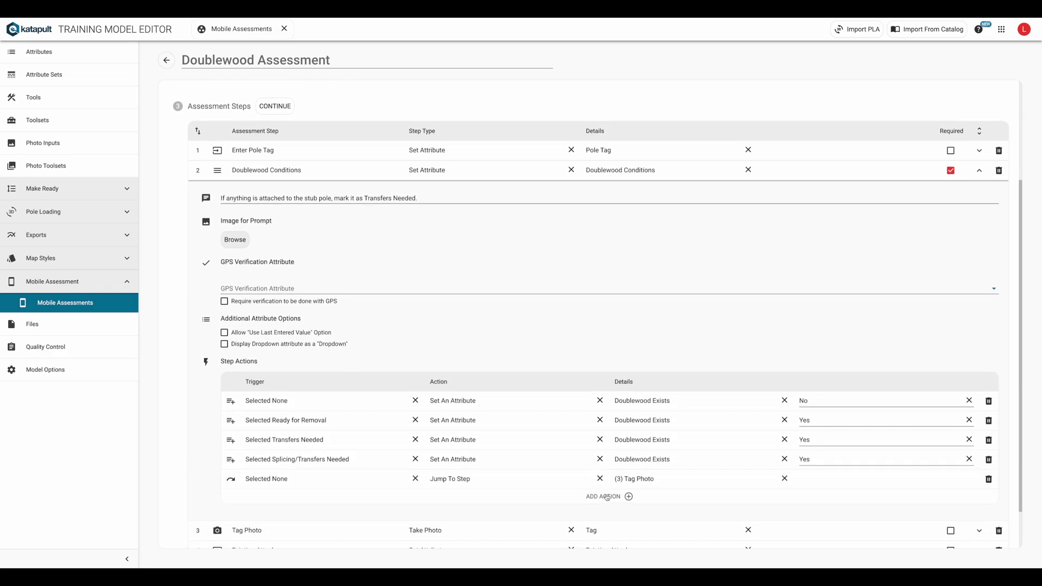
left_click(610, 497)
left_click(320, 499)
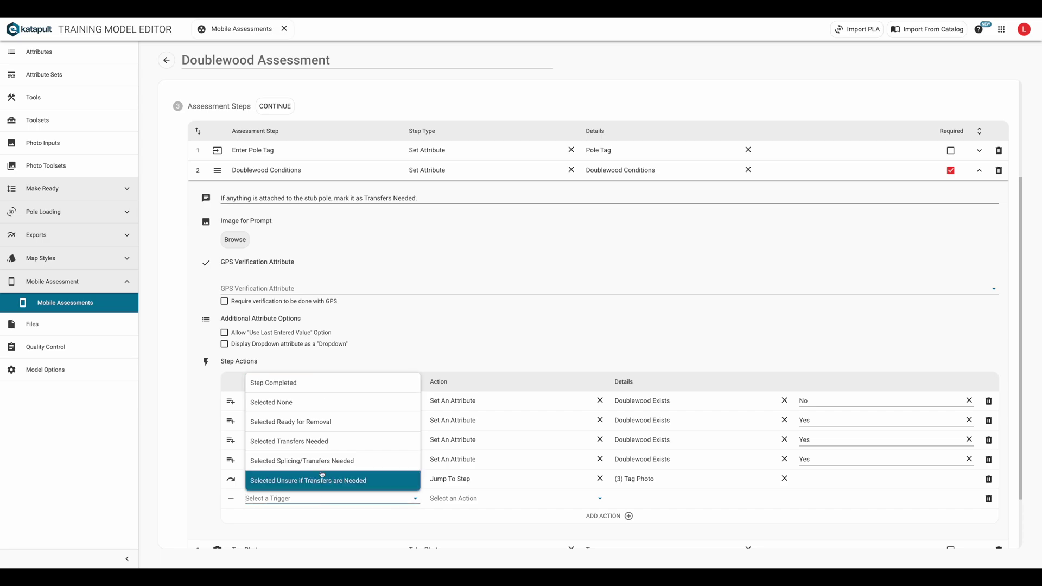
left_click(327, 442)
left_click(440, 496)
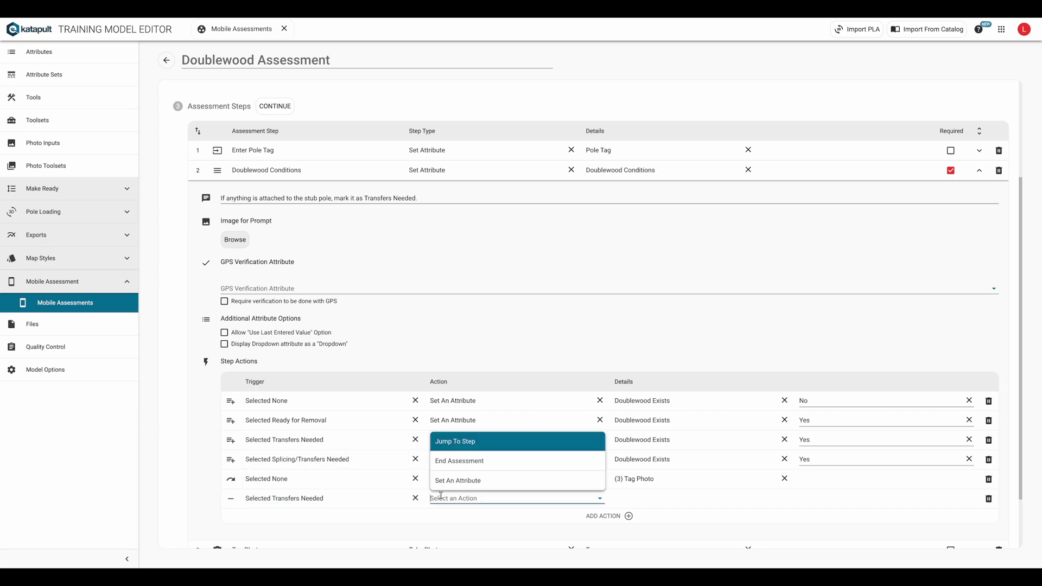
left_click(456, 437)
left_click(617, 498)
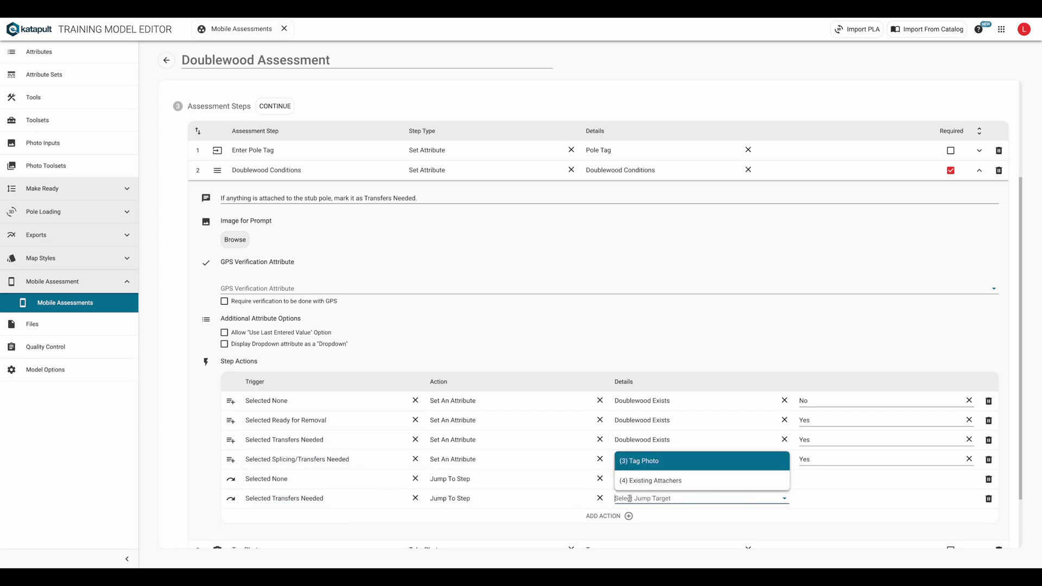
left_click(638, 484)
Add a second action jumping to (4) Existing Attachers on Selected Splicing/Transfers Needed
left_click(601, 516)
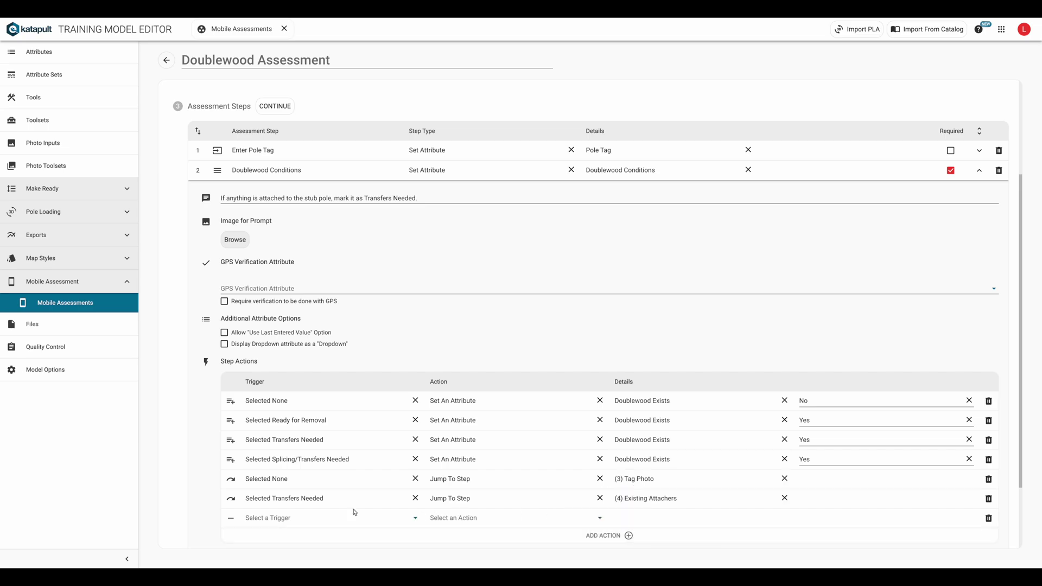
left_click(325, 517)
left_click(326, 480)
left_click(467, 518)
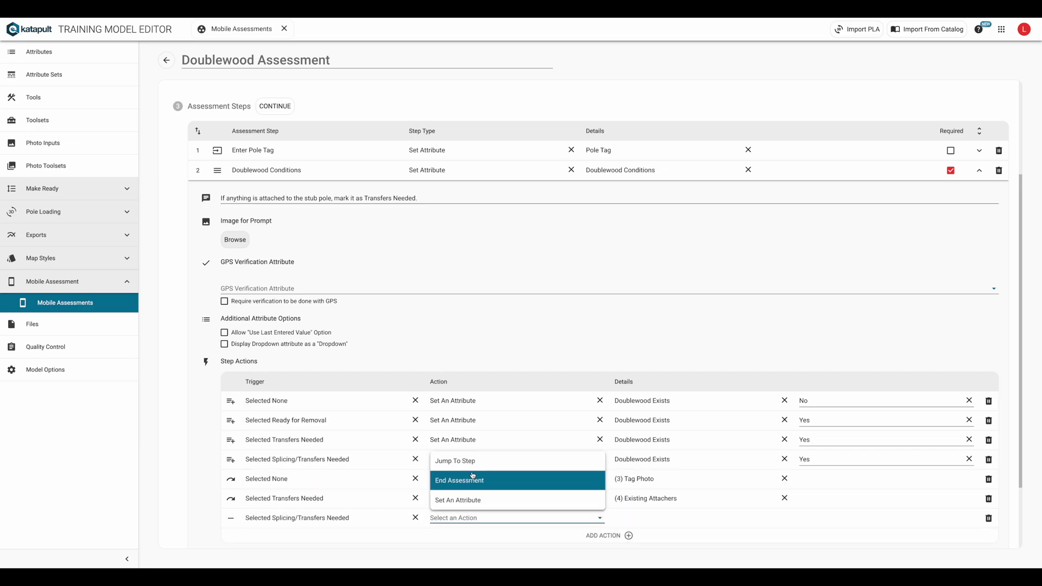
left_click(456, 460)
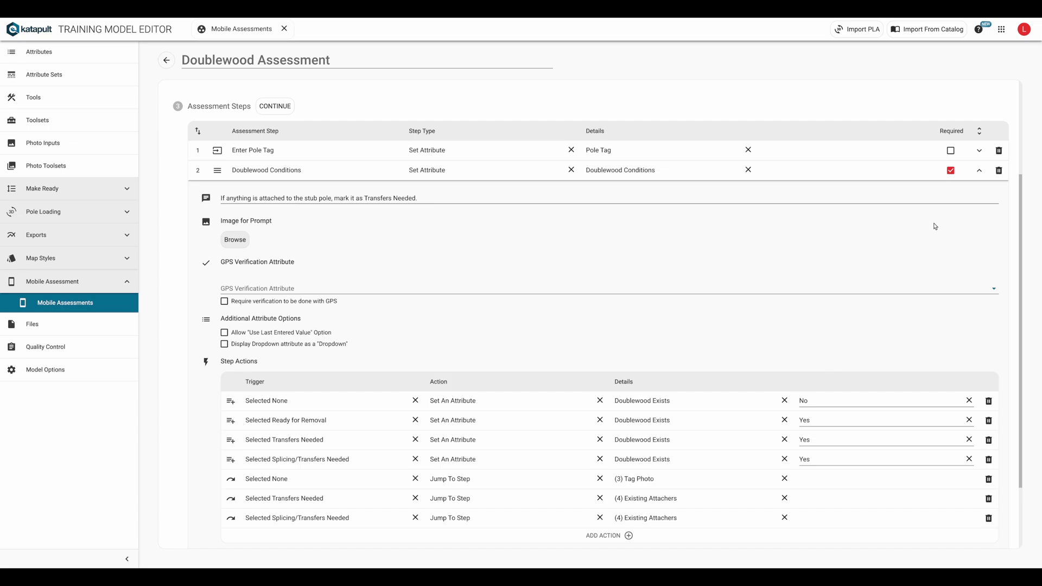
Add step 5, Remaining Attachers, as a Set Attribute step using the Attachers attribute
left_click(979, 170)
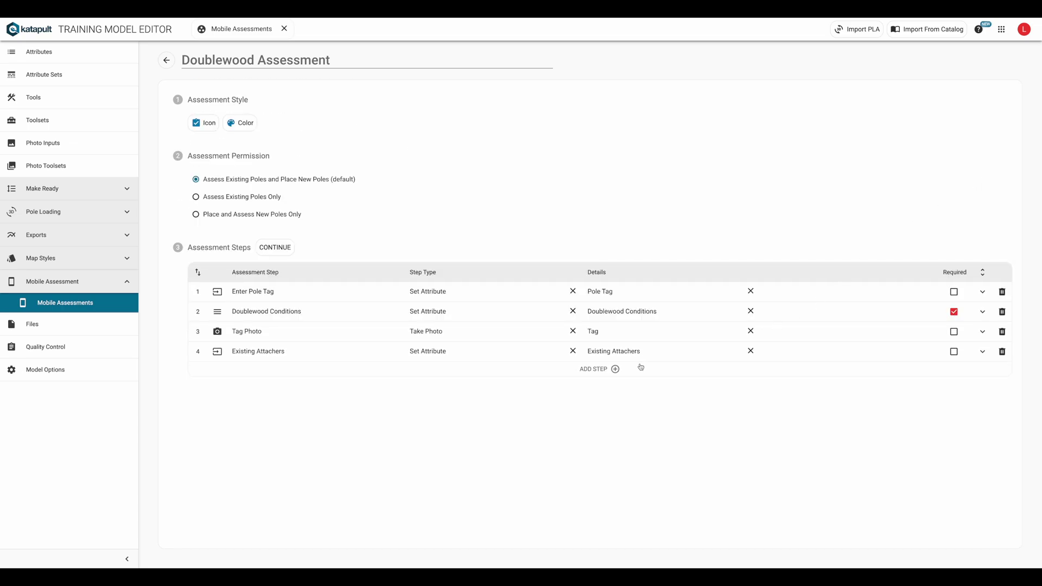
left_click(615, 369)
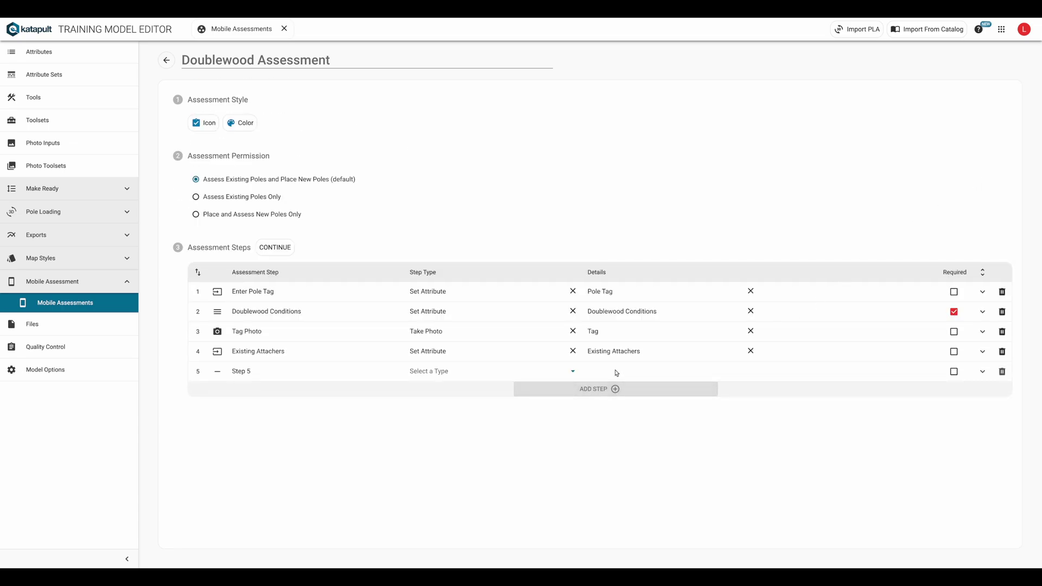
left_click_drag(314, 373, 175, 375)
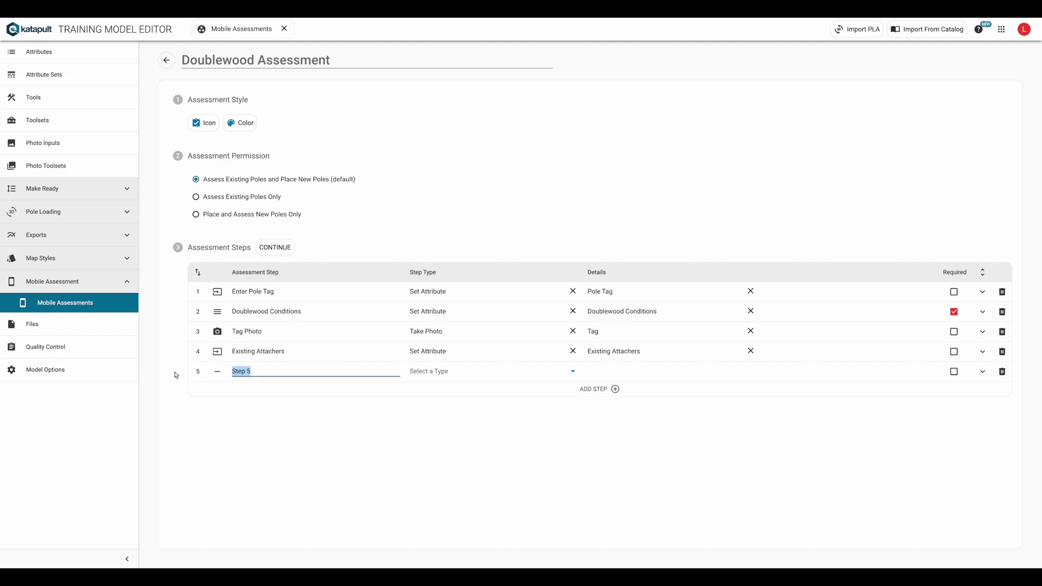
type("Remaining Attachers")
left_click(423, 371)
left_click(428, 391)
type("atta")
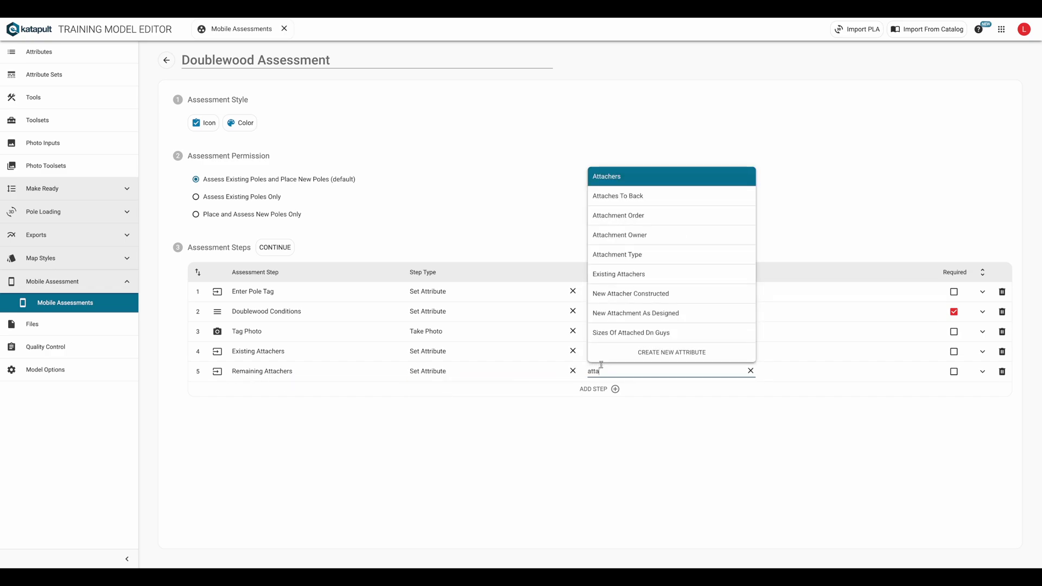
key("Return")
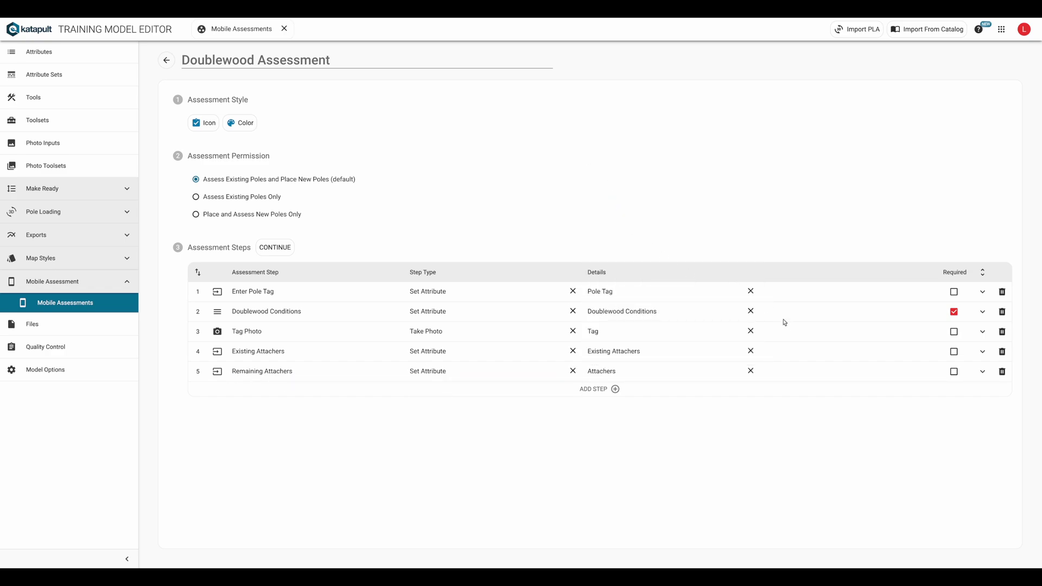
Give step 5 the prompt 'Note of any remaining attachers on pole.'
left_click(982, 371)
left_click(253, 401)
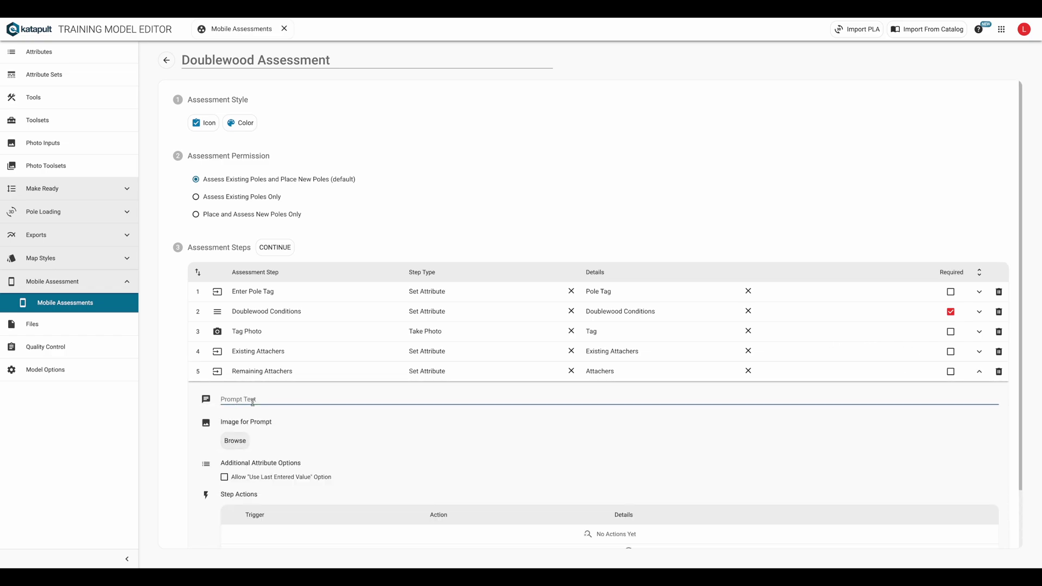
type("Note of any remaining attachers on pole.")
left_click(978, 375)
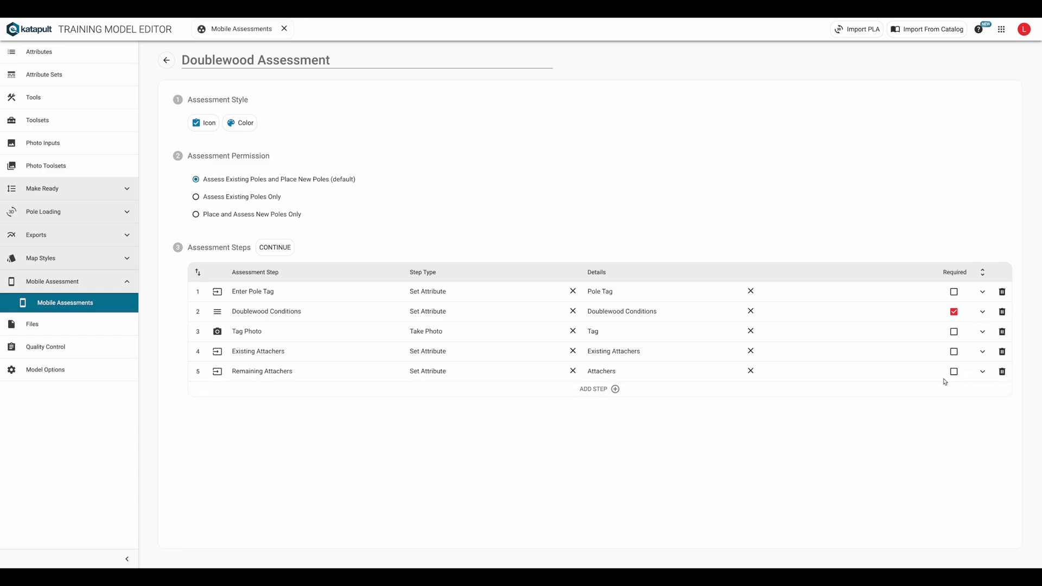
Add step 6, Traffic Control, as a Set Attribute step using the Traffic Control attribute
left_click(616, 389)
left_click(345, 387)
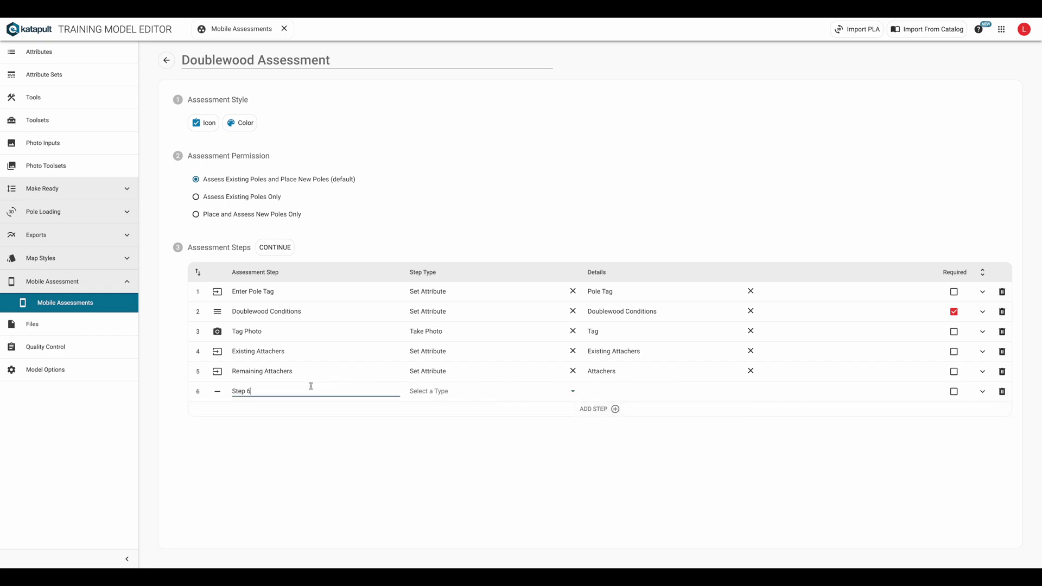
left_click_drag(266, 391, 227, 392)
type("Traffic Control")
left_click(424, 390)
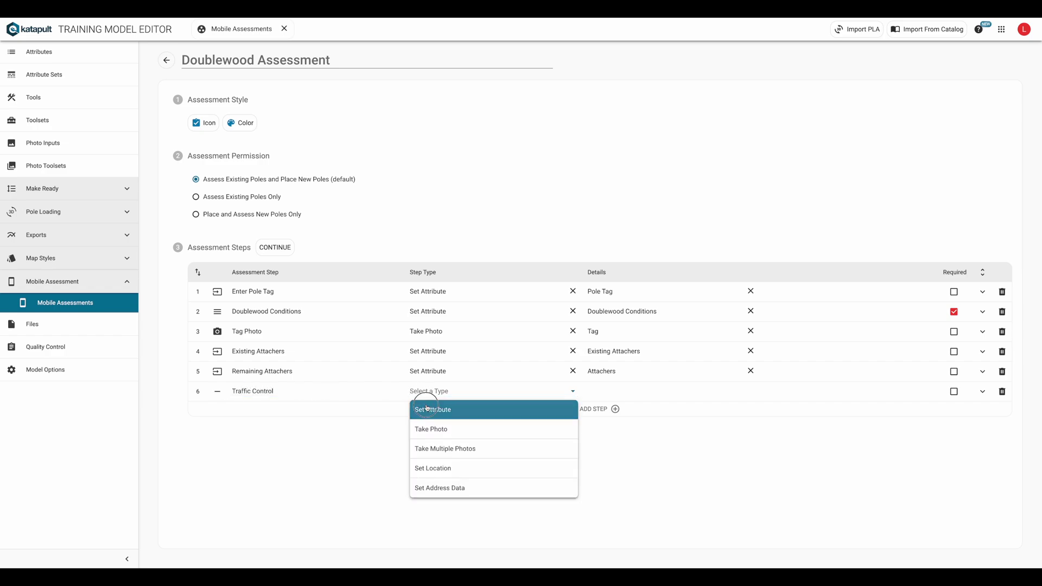
left_click(434, 410)
left_click(628, 391)
type("traff")
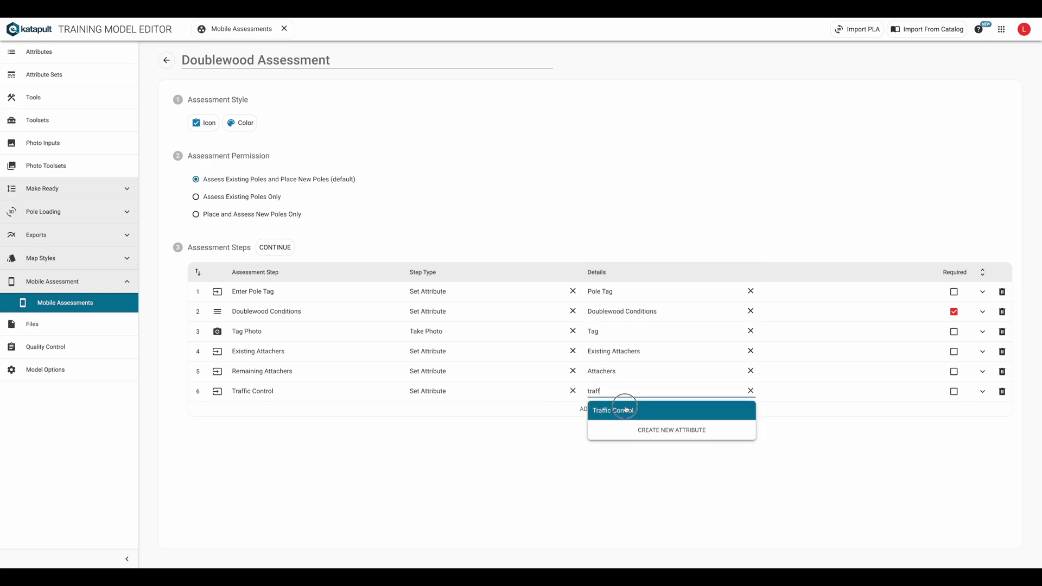
left_click(625, 408)
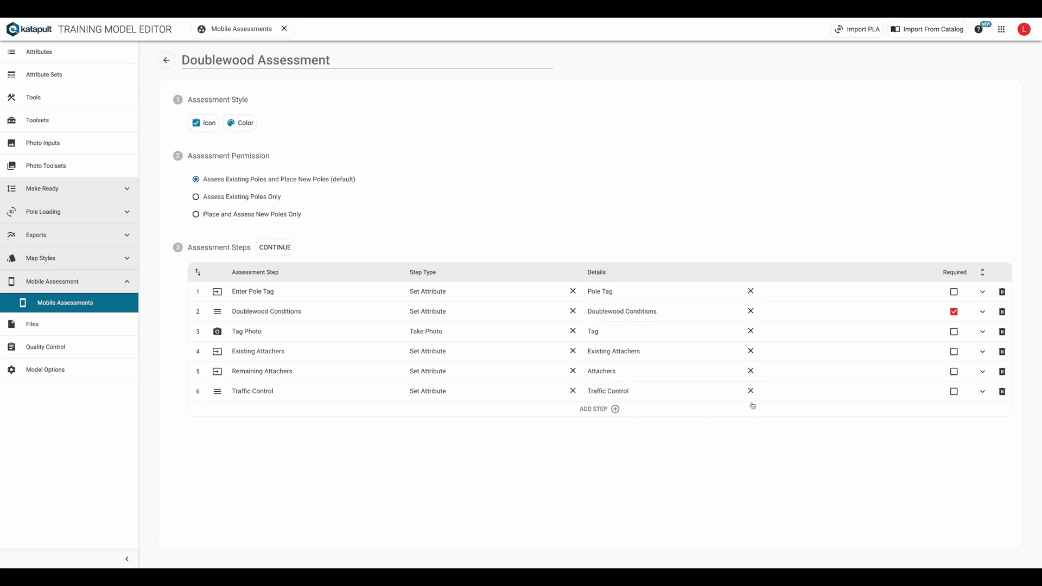
Make Traffic Control required and have Doublewood Conditions jump to step 6 on Ready for Removal
left_click(954, 392)
left_click(983, 312)
scroll(468, 425, "down", 5)
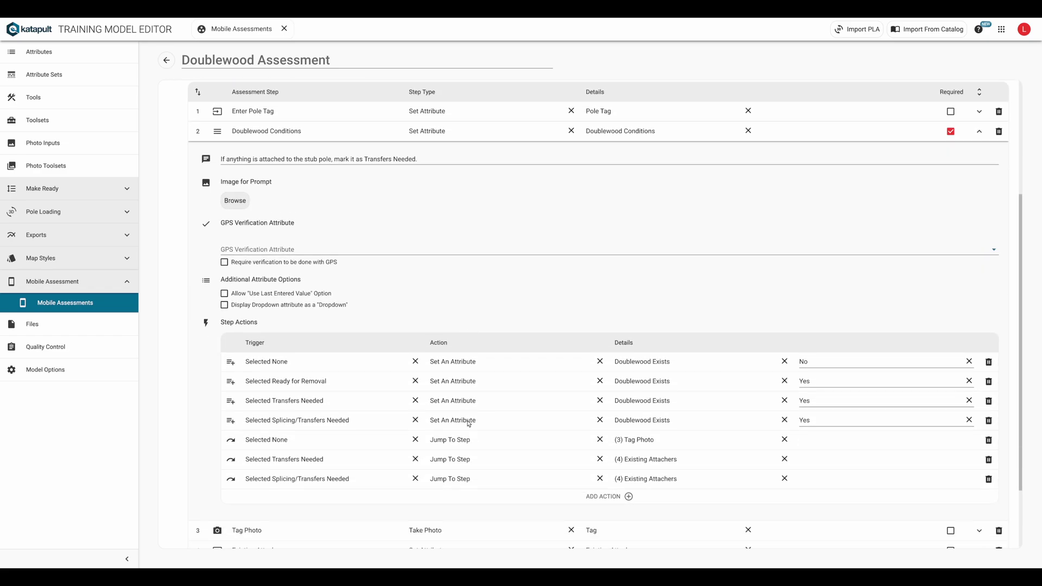
left_click(625, 445)
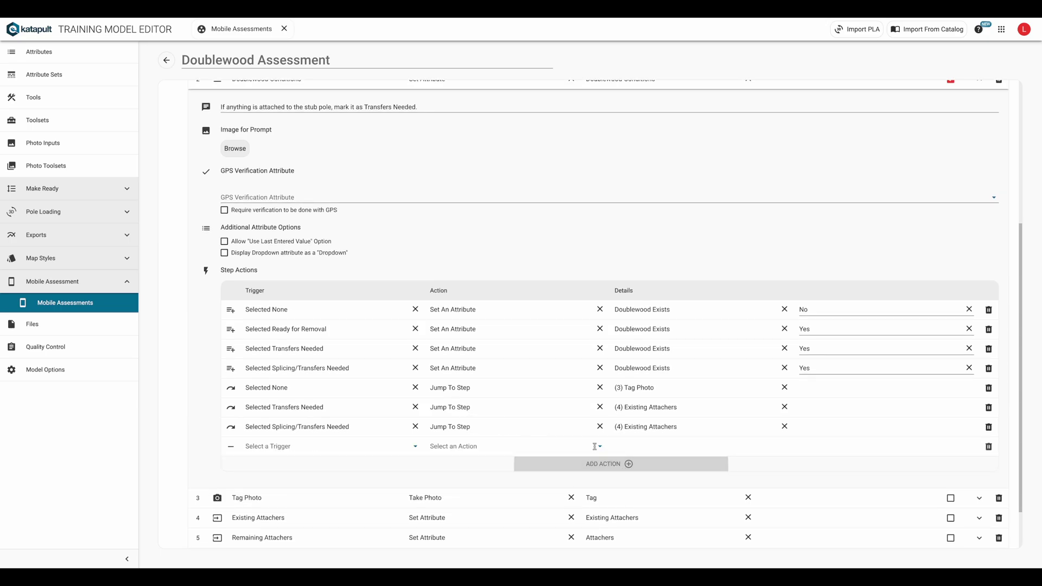
left_click(325, 447)
left_click(337, 370)
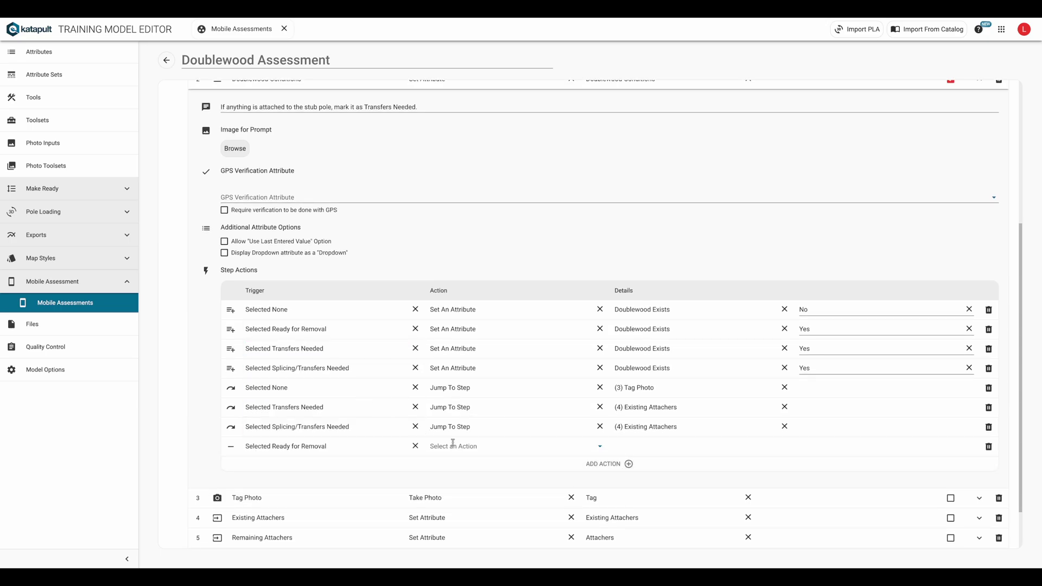
left_click(454, 446)
left_click(458, 464)
left_click(627, 450)
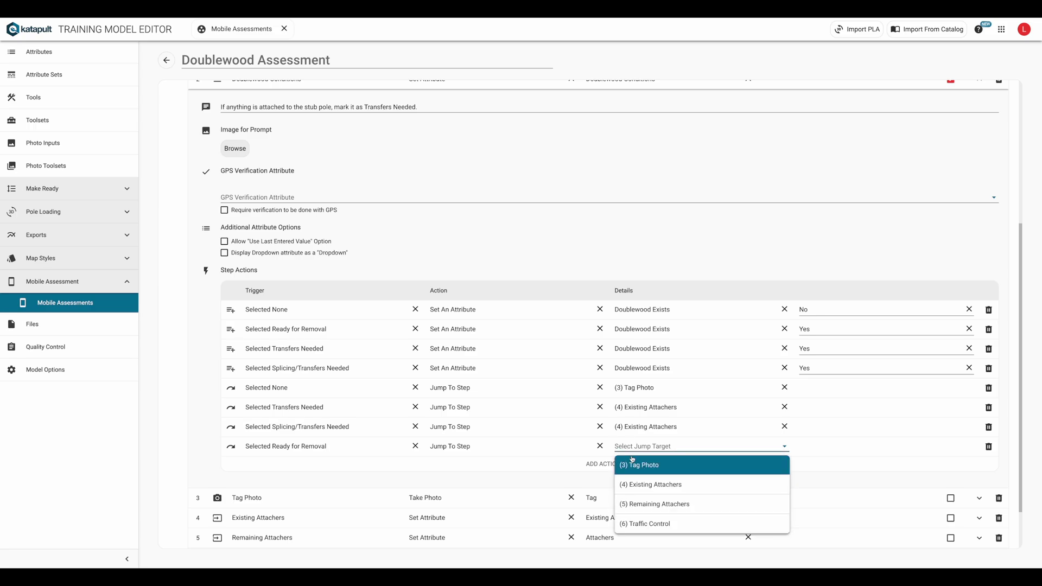
left_click(639, 524)
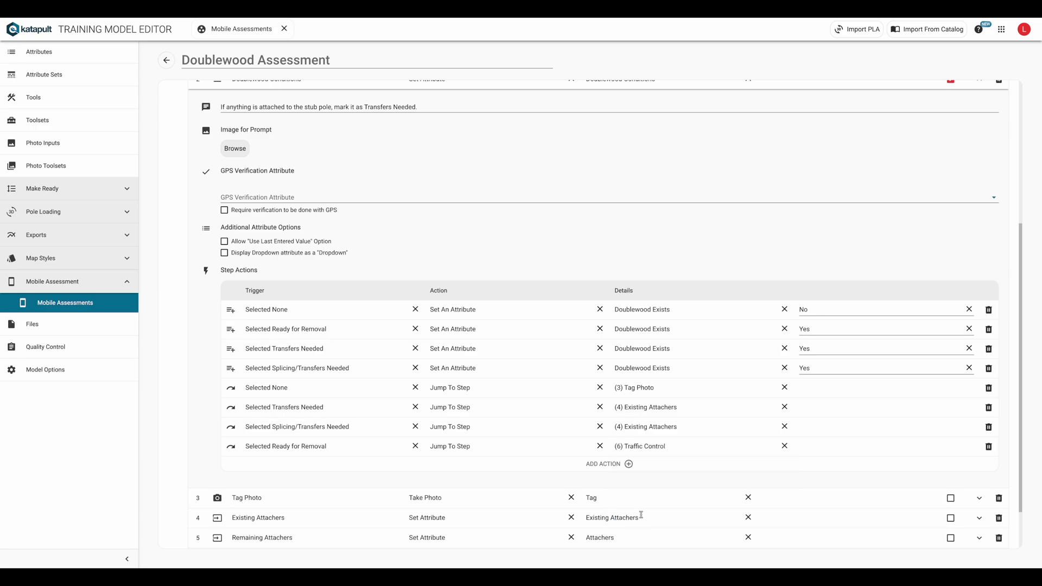
scroll(642, 511, "down", 2)
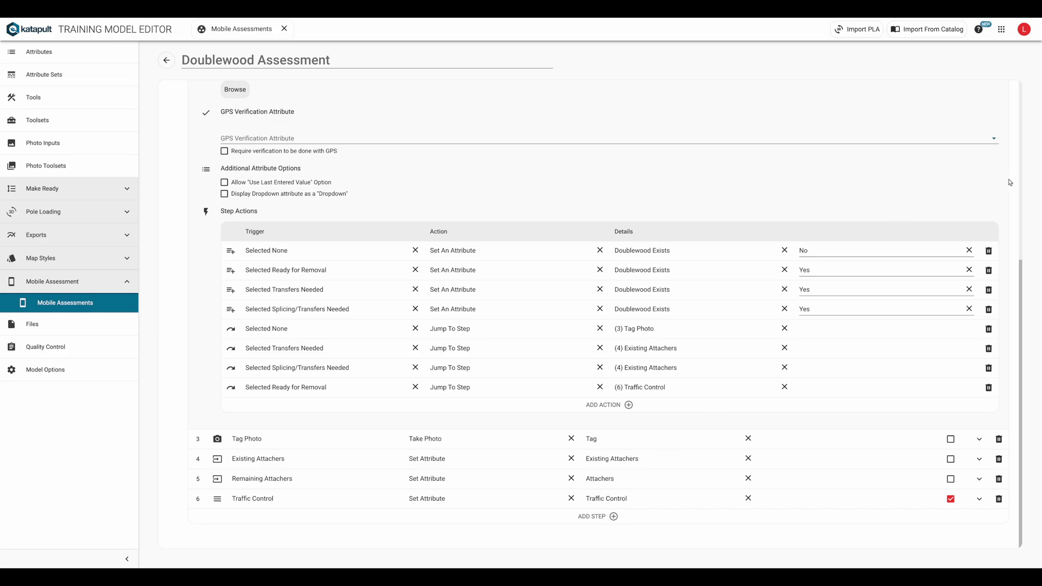
scroll(1002, 159, "up", 4)
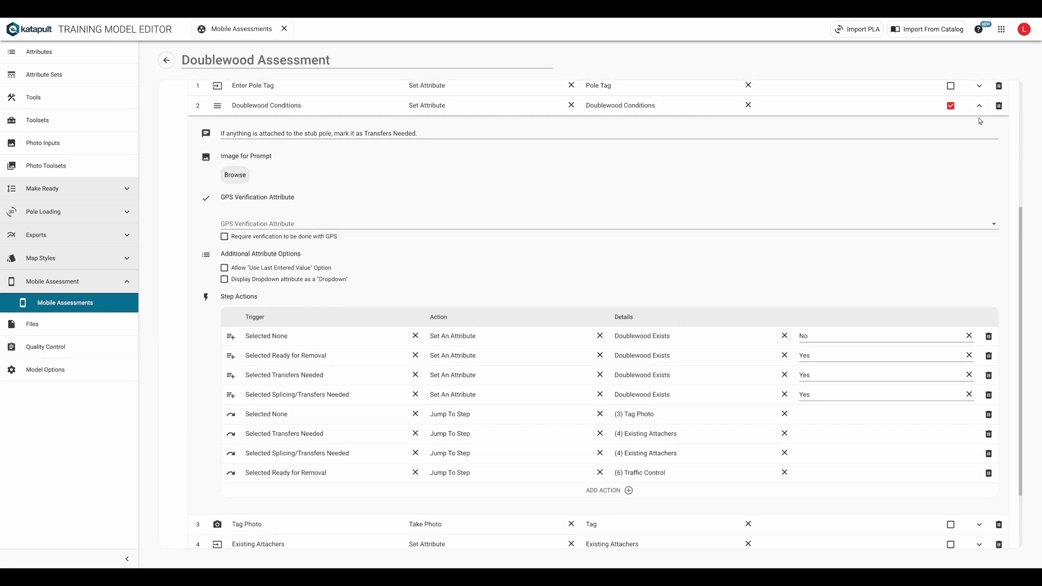
Add required step 7, Bucket Truck Access, as a Set Attribute step using Bucket Truck Access
left_click(980, 117)
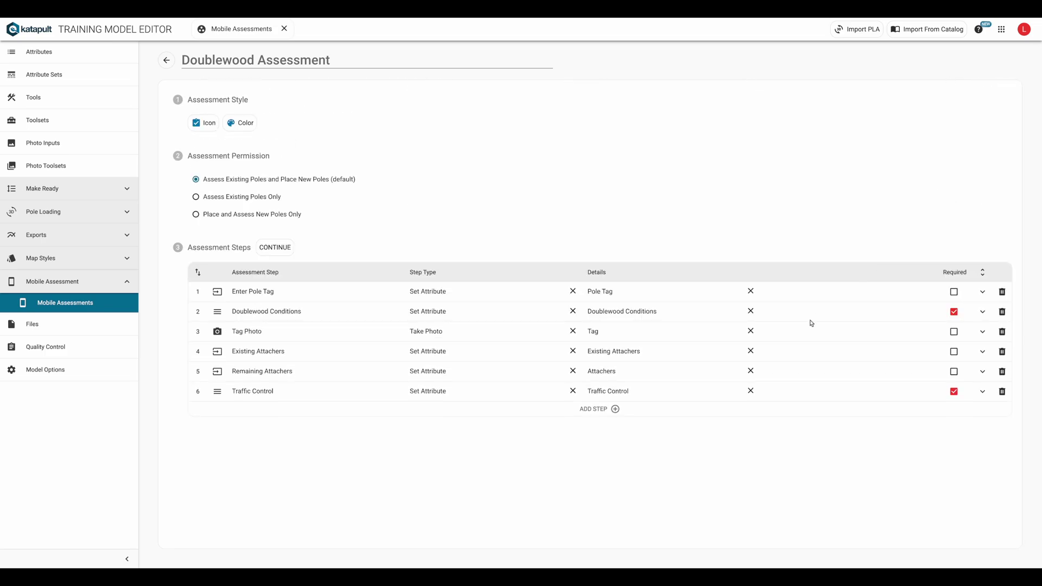
left_click(615, 410)
left_click(242, 411)
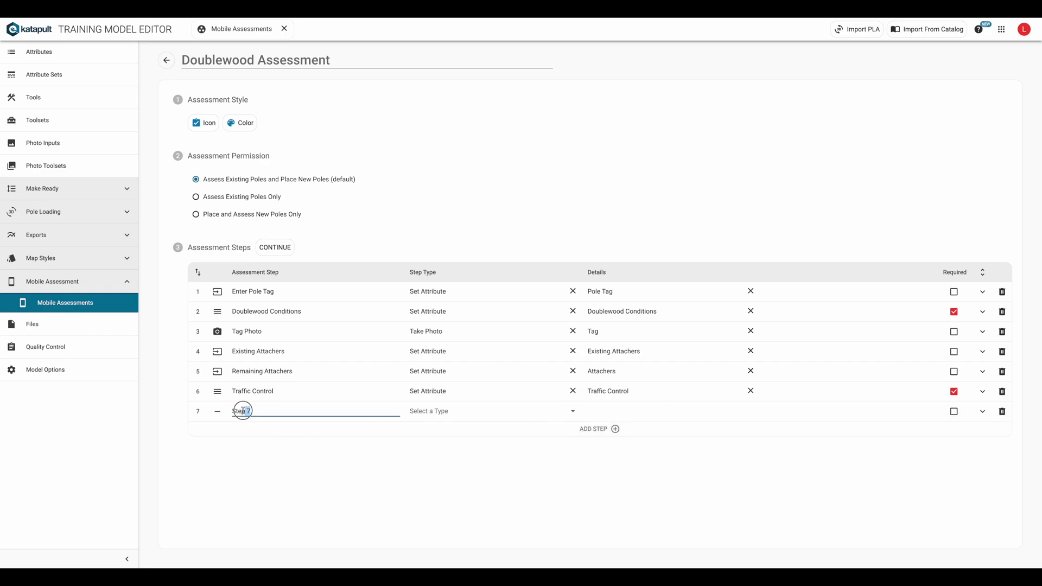
left_click_drag(243, 410, 225, 414)
type("Bucket Truck Access")
left_click(441, 410)
left_click(461, 429)
left_click(602, 408)
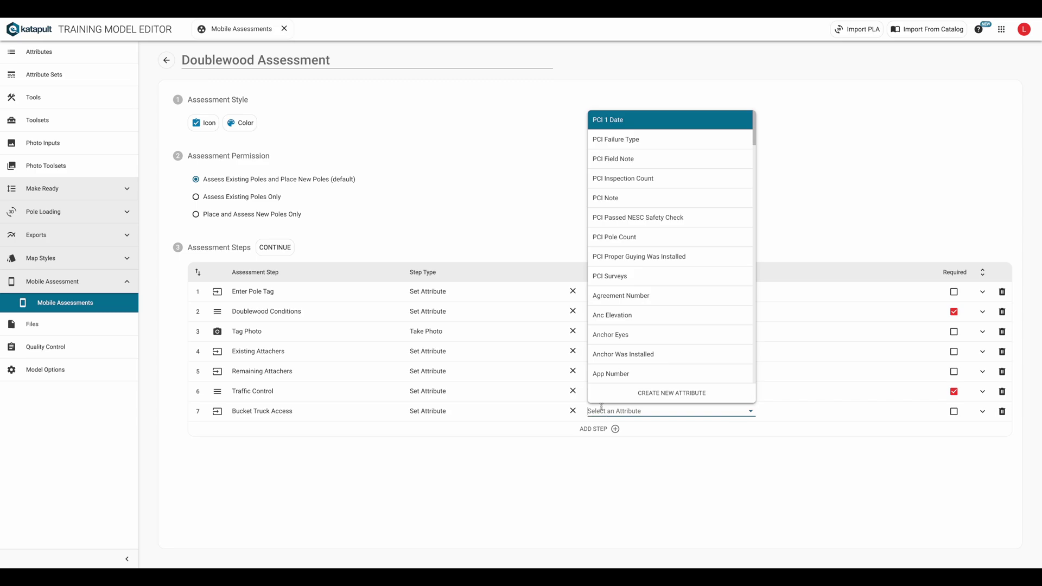
type("buck")
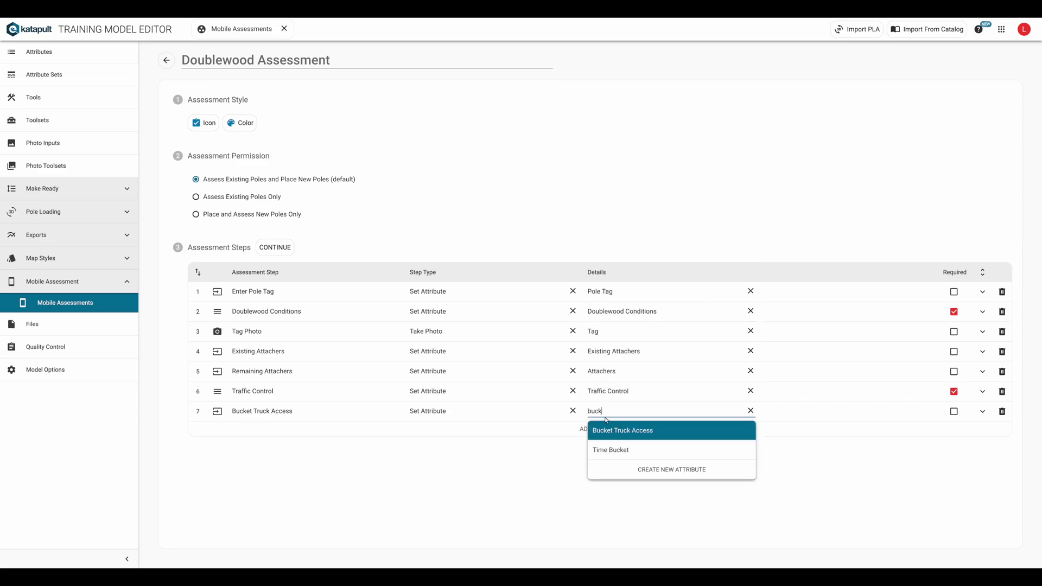
left_click(607, 431)
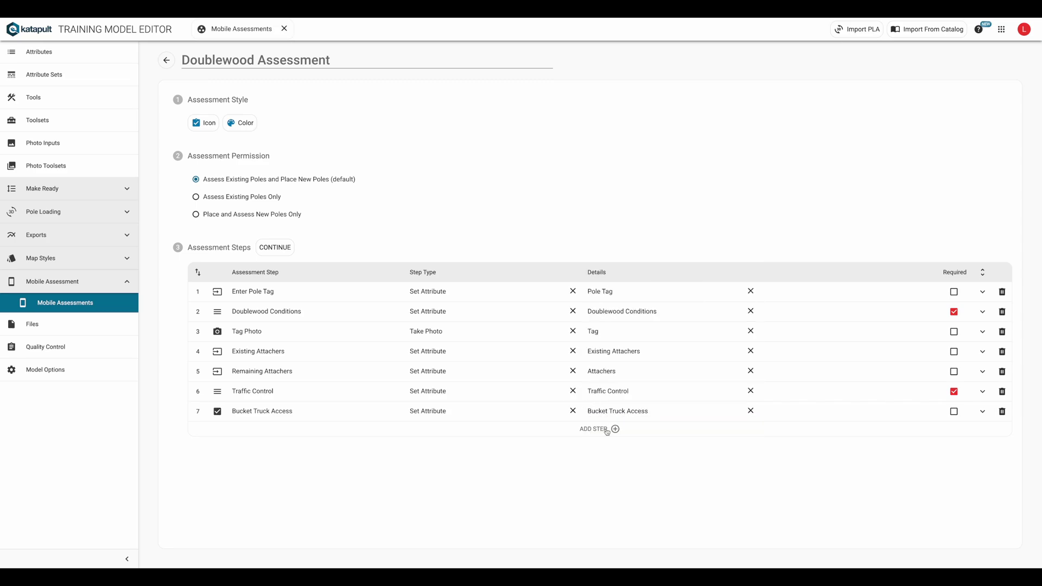
left_click(955, 414)
Add required step 8, Base Material, as a Set Attribute step using the Material attribute
left_click(615, 428)
left_click_drag(266, 431, 155, 429)
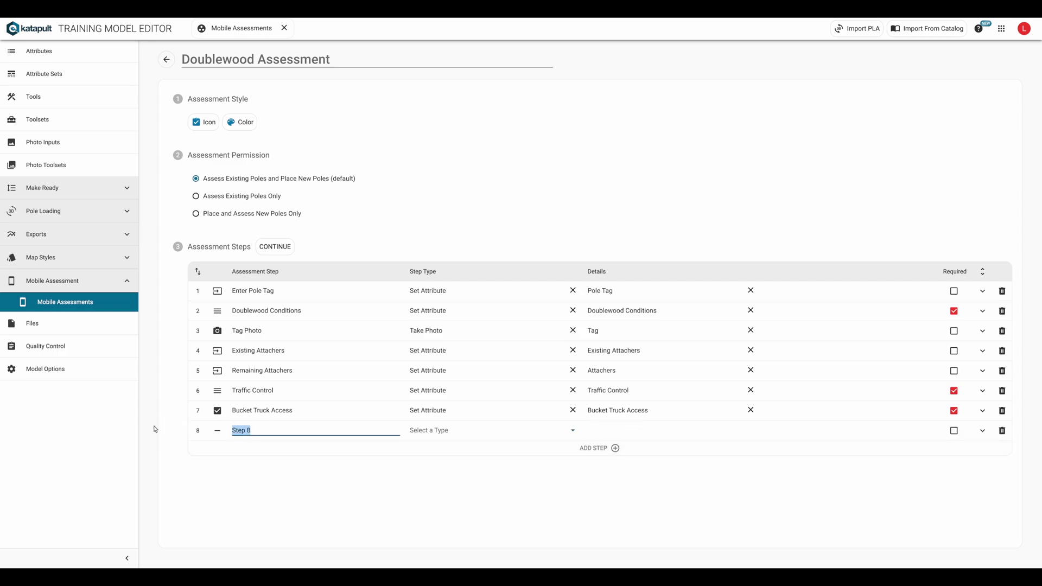
type("Base Material")
left_click(422, 433)
left_click(426, 449)
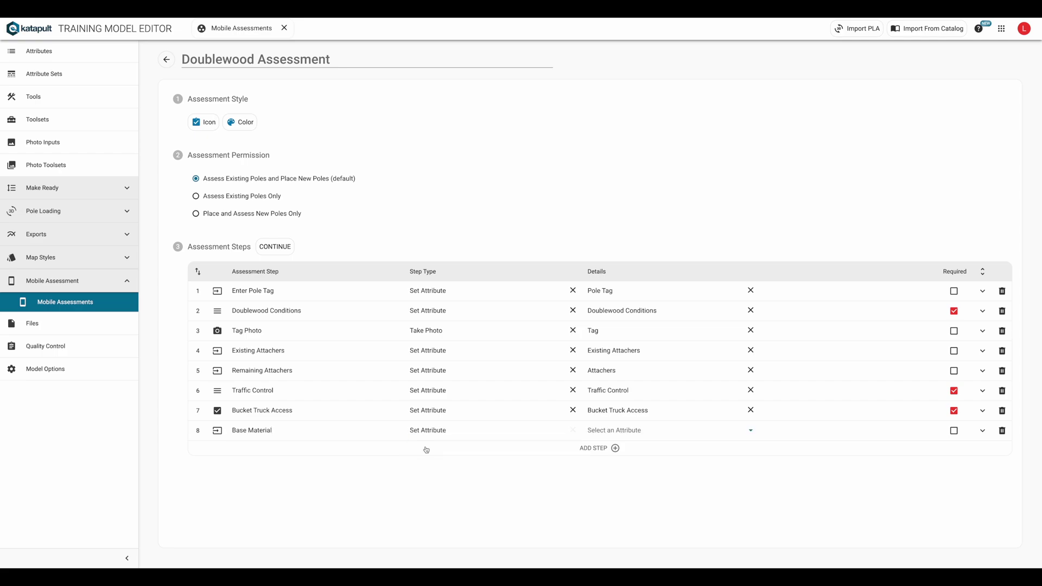
left_click(595, 431)
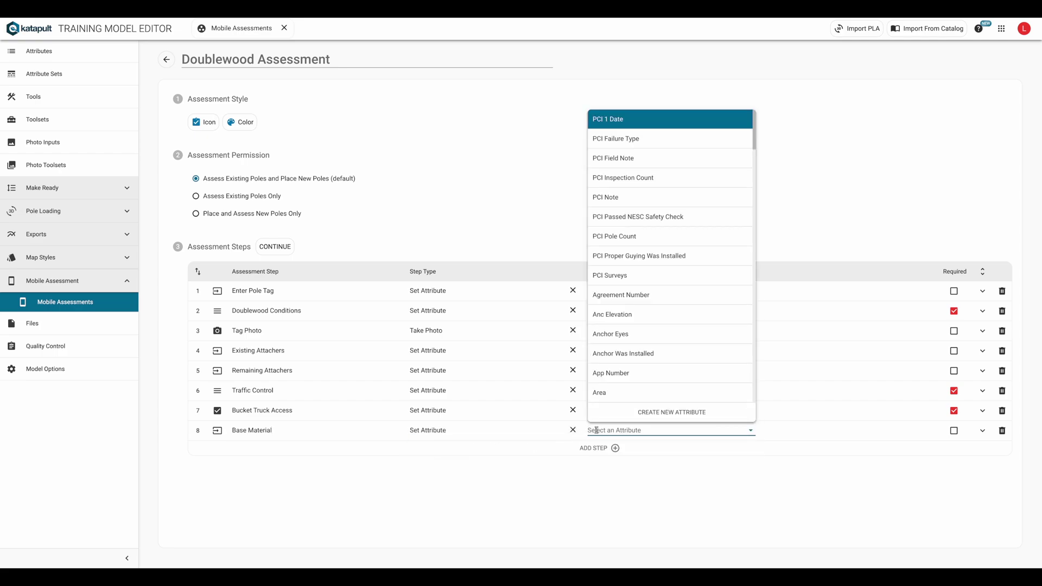
type("materi")
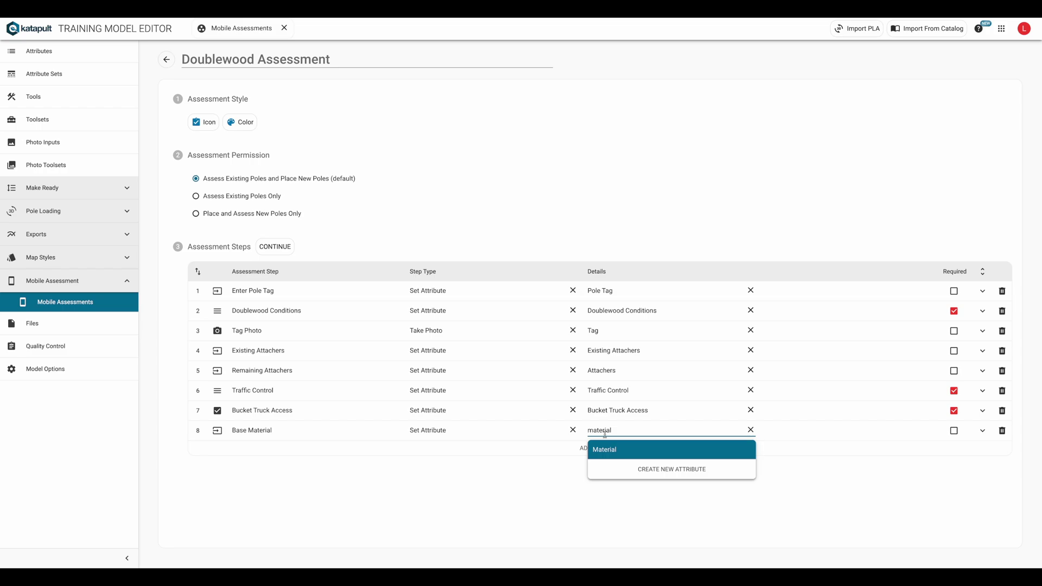
type("al")
left_click(607, 449)
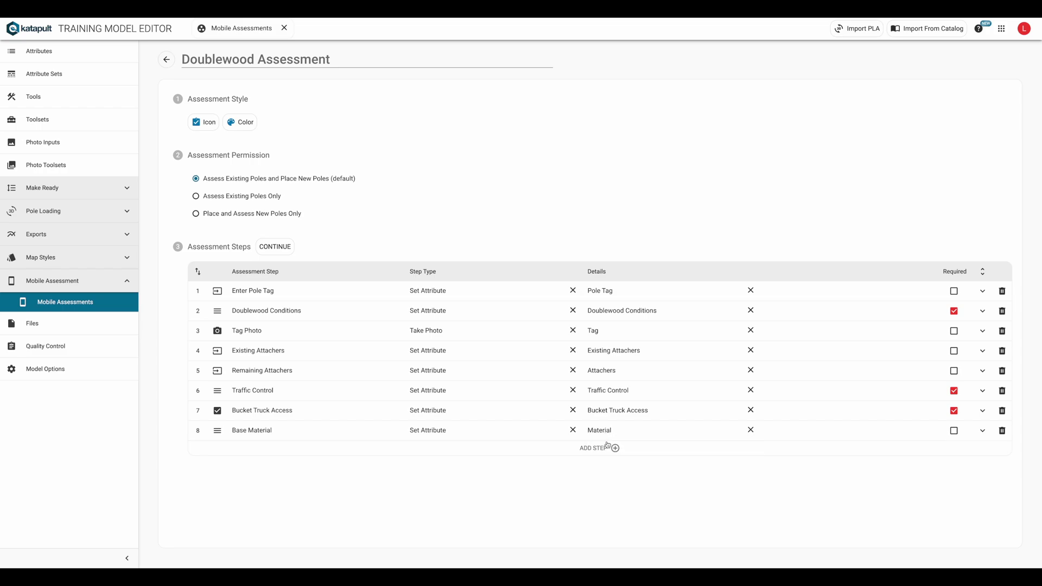
left_click(954, 431)
Add step 9, Notes, as a Set Attribute step using the Note attribute
left_click(616, 449)
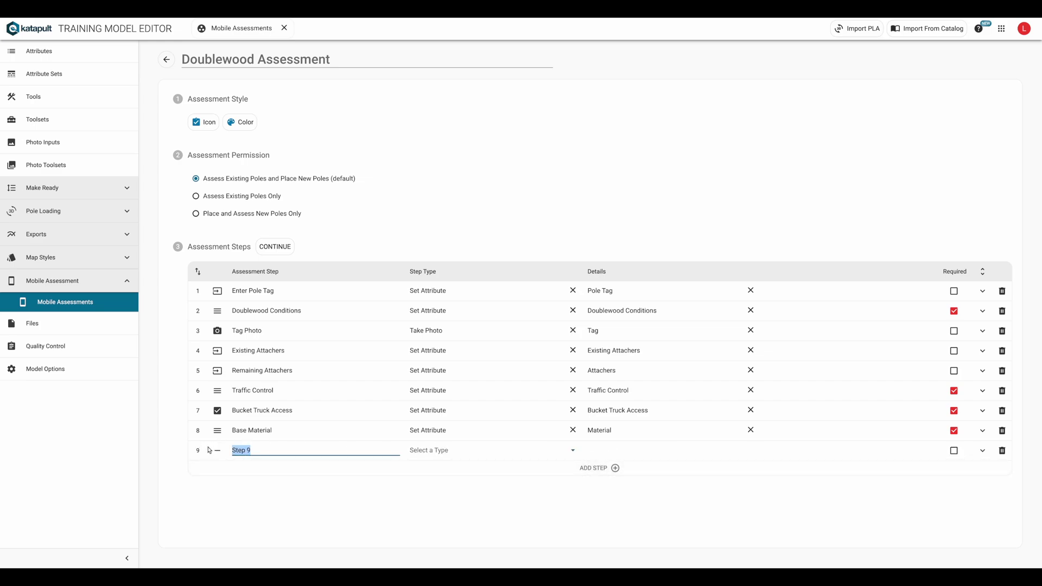
type("Notes")
left_click(444, 450)
left_click(537, 355)
left_click(604, 448)
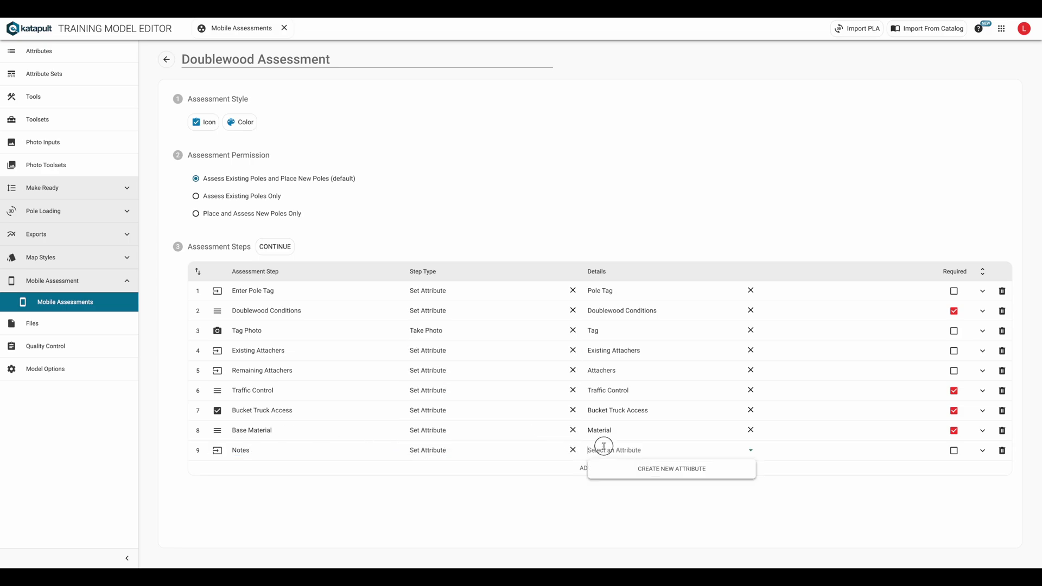
type("note")
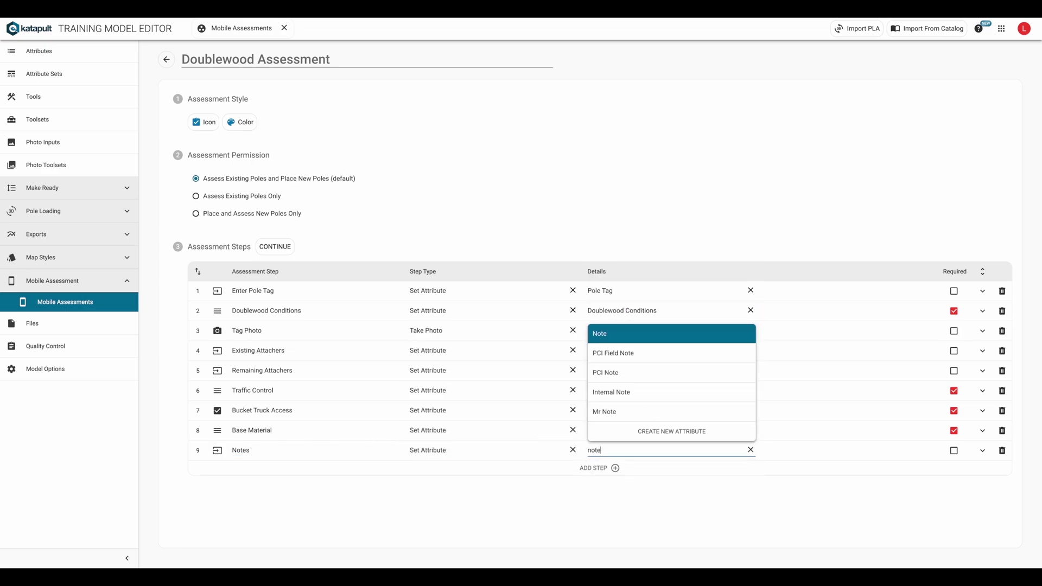
left_click(628, 330)
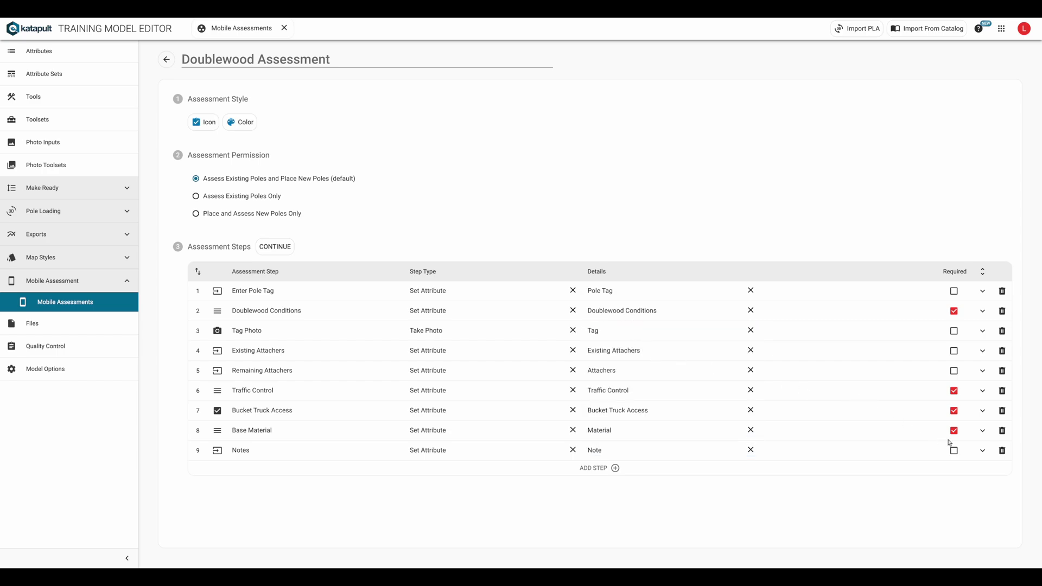
Give the Notes step a prompt starting 'Please note any exceptional circumstances'
left_click(986, 452)
left_click(430, 486)
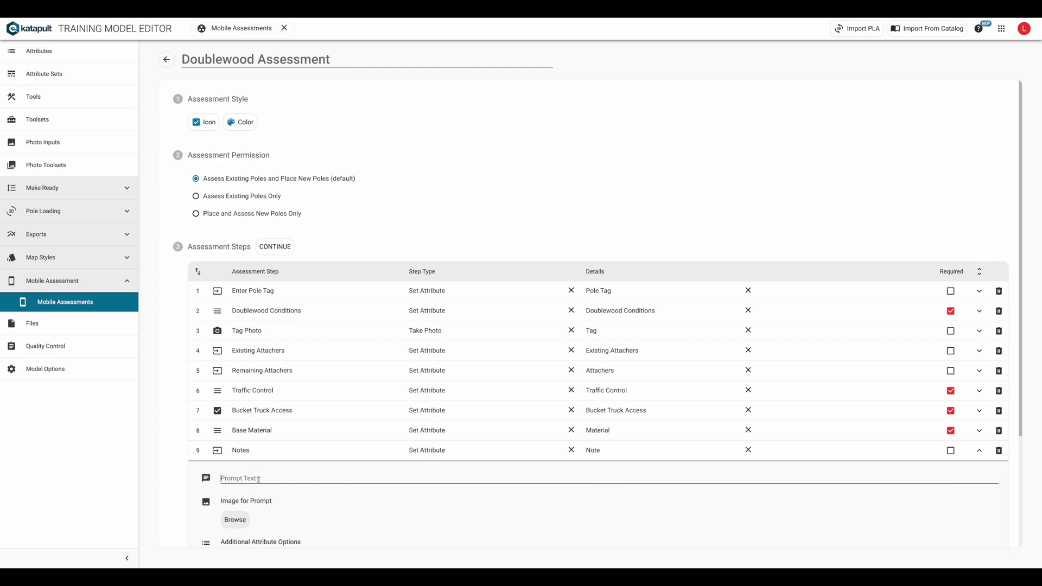
type("Please Not")
key("BackSpace")
type("note any exceptional circum")
key("BackSpace")
type("he te")
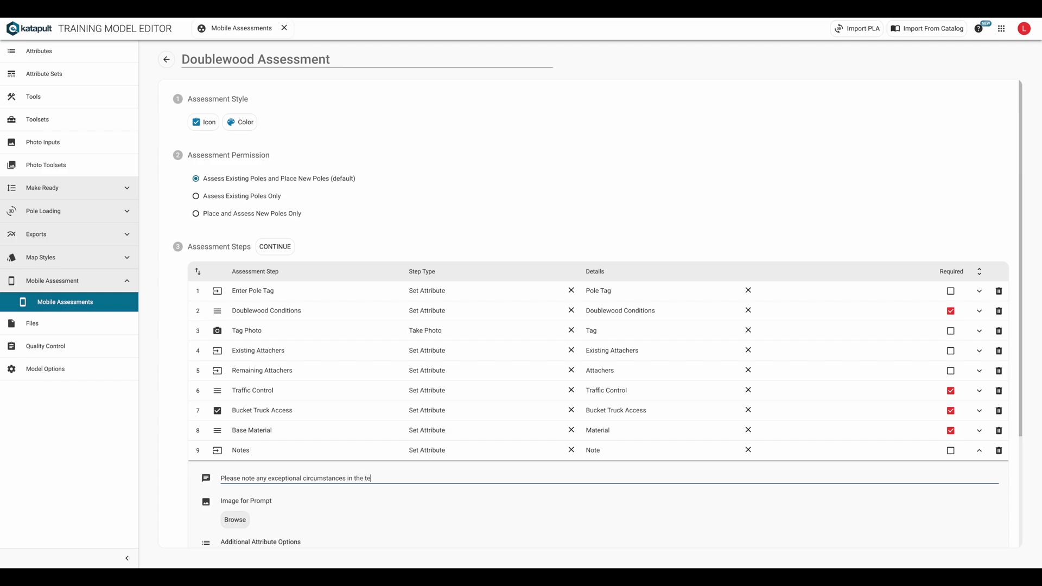
type("xt prompt.")
Add an assessment action setting Field Completed to checked on Completed Assessment
left_click(979, 450)
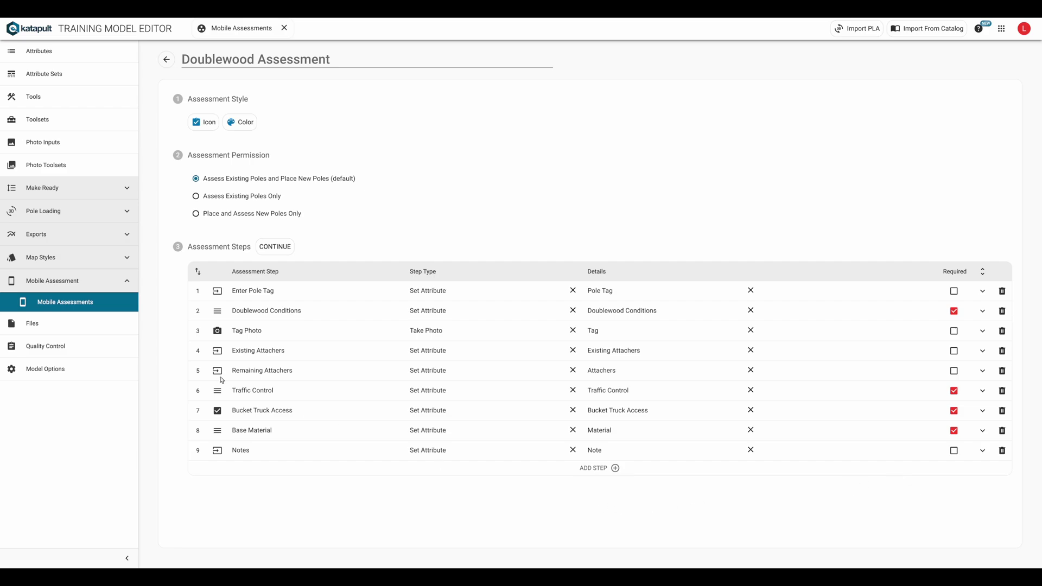
left_click(281, 248)
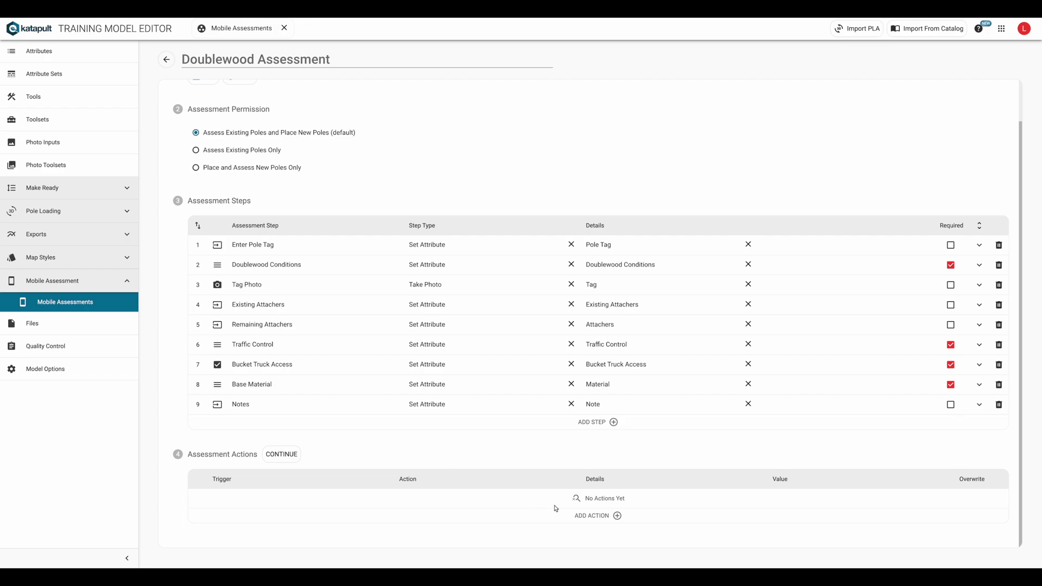
left_click(617, 516)
left_click(346, 497)
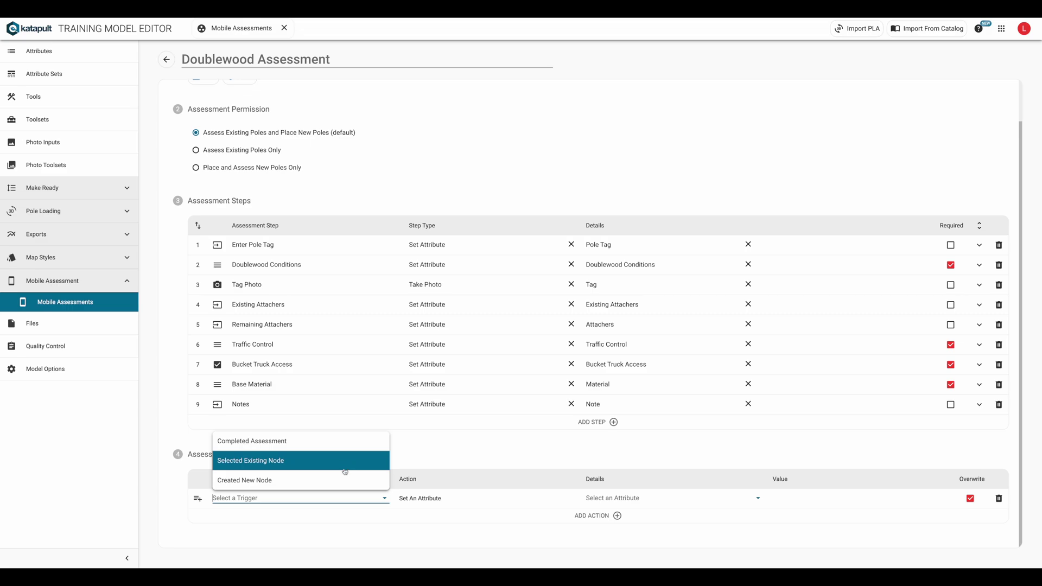
left_click(349, 440)
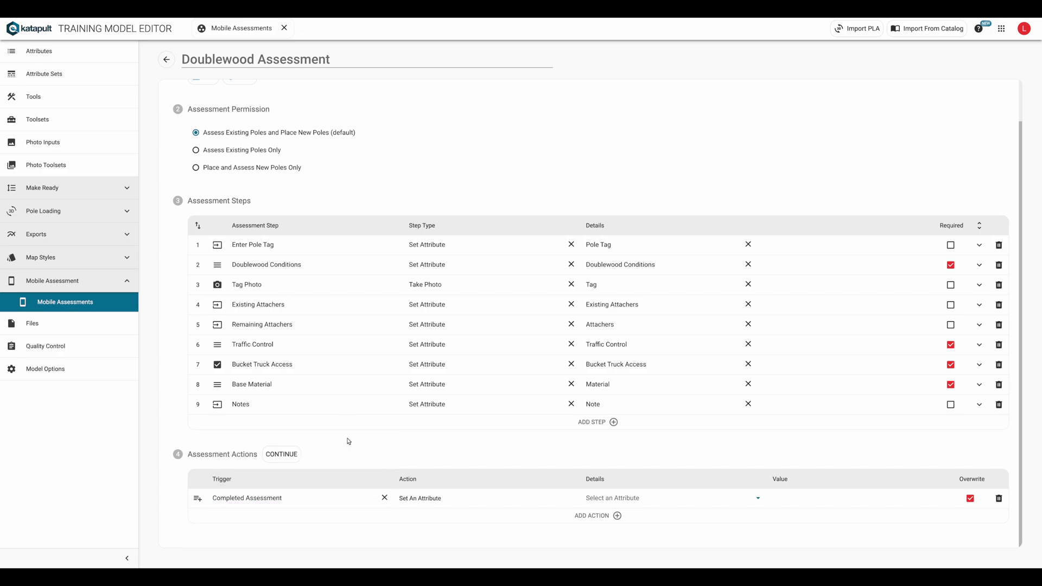
left_click(628, 498)
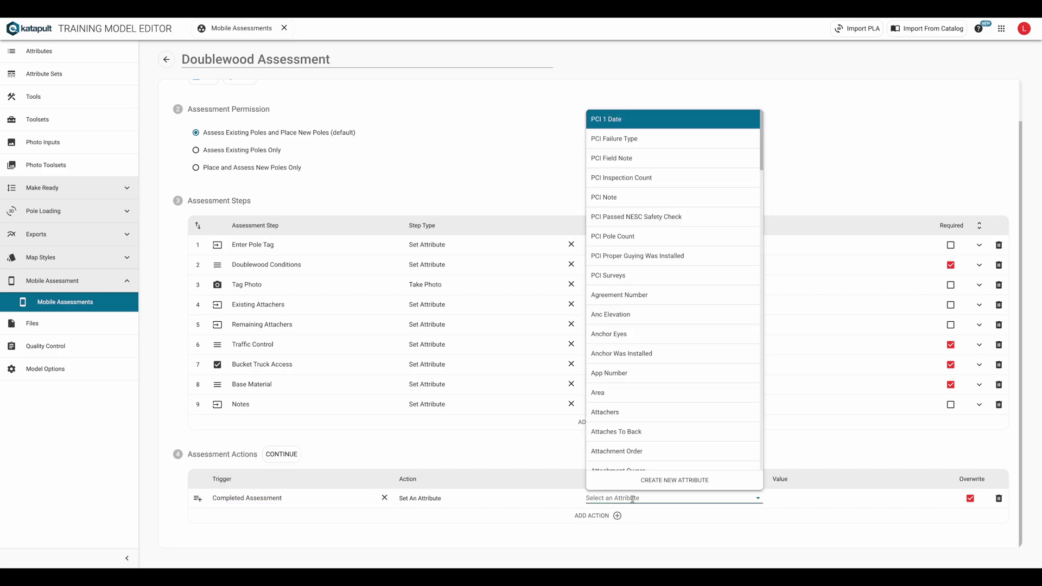
type("field")
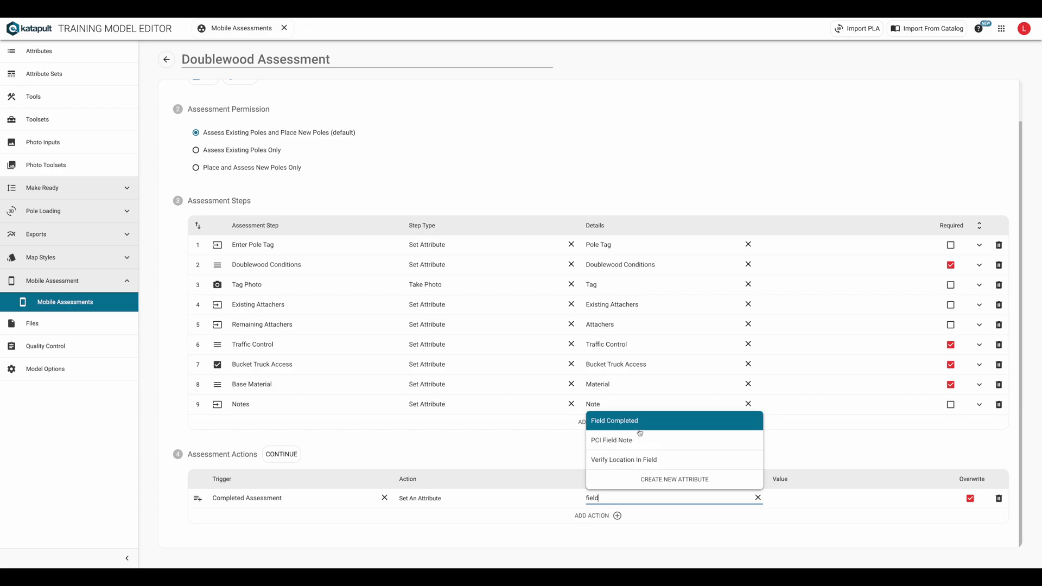
left_click(640, 423)
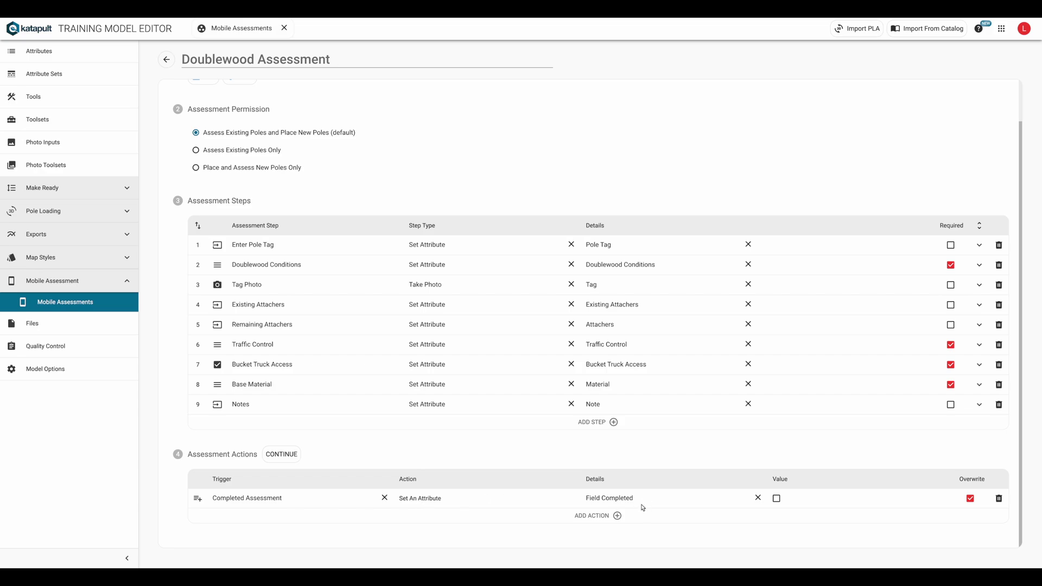
left_click(777, 499)
Attach the Office Power Tools toolset and finish creating the Doublewood Assessment
left_click(283, 458)
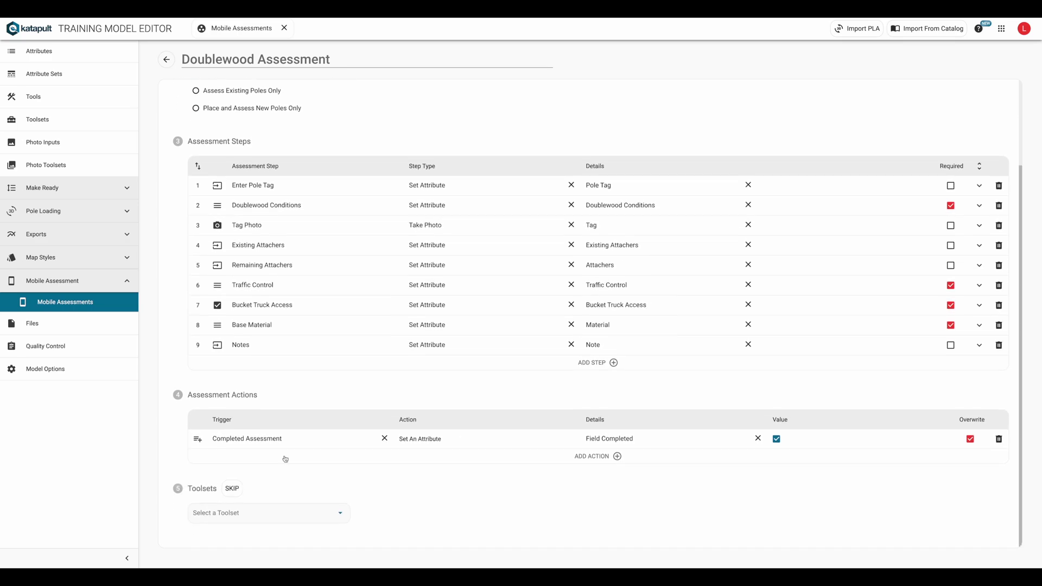
left_click(276, 511)
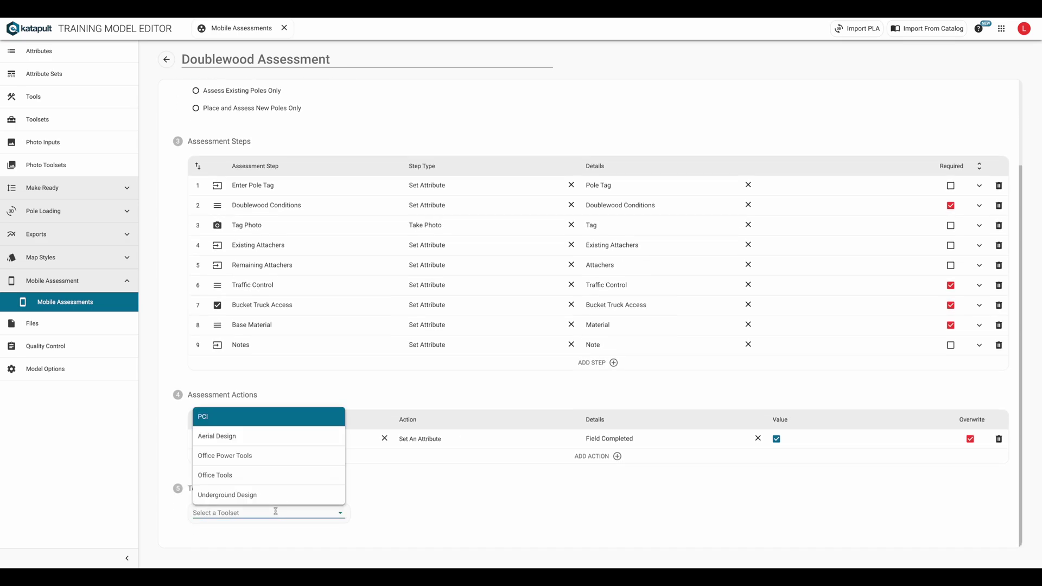
left_click(258, 466)
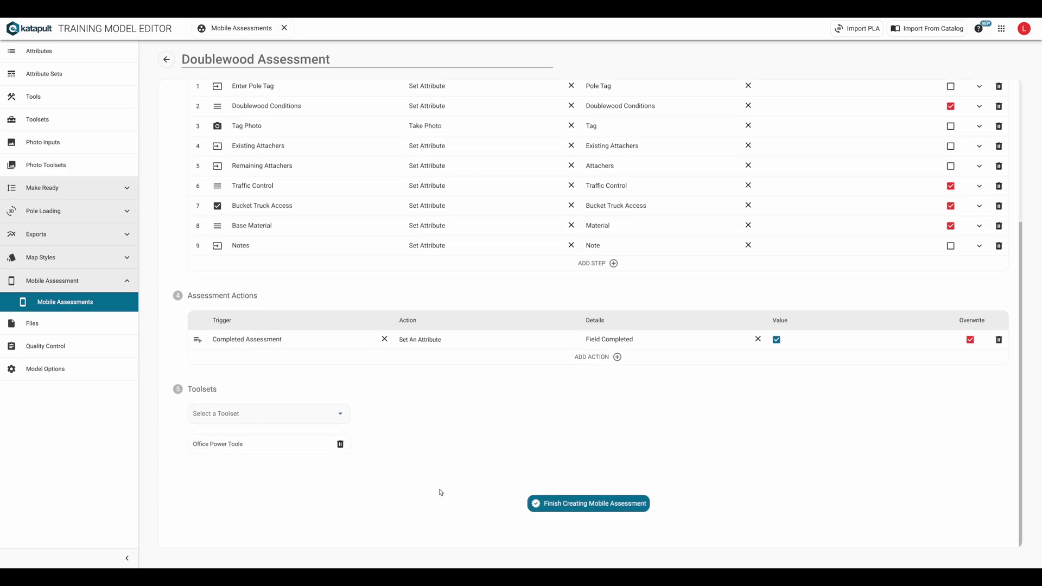
left_click(571, 504)
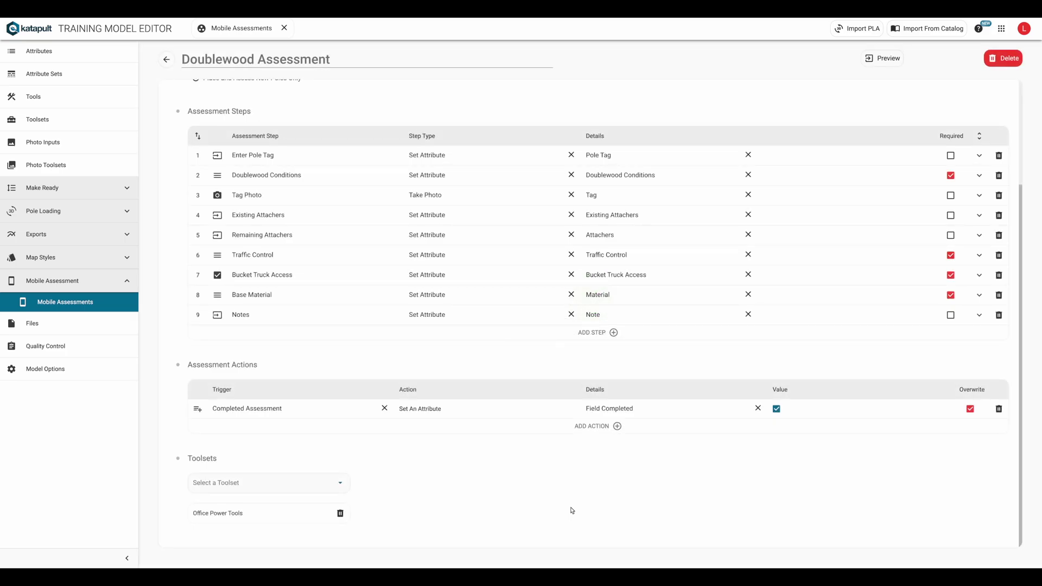